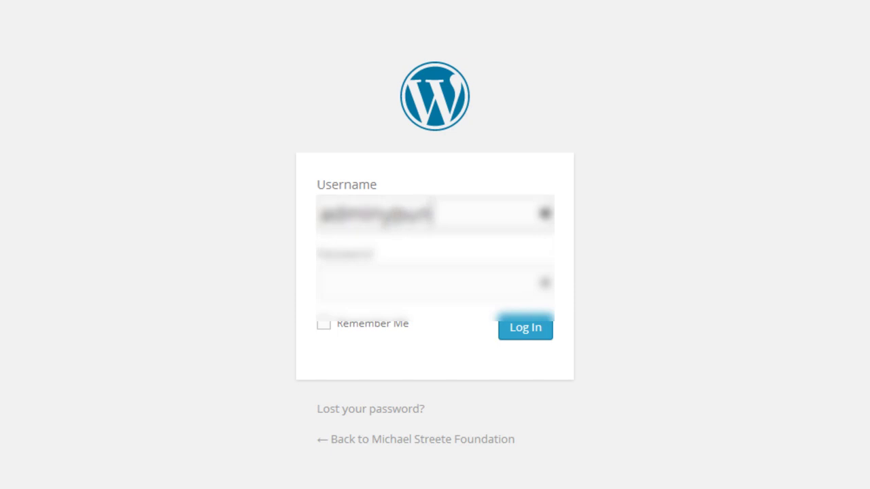
# Enter the account password and log in to the foundation site's admin Dashboard.
pyautogui.press('Tab')
pyautogui.write('•••••••••')
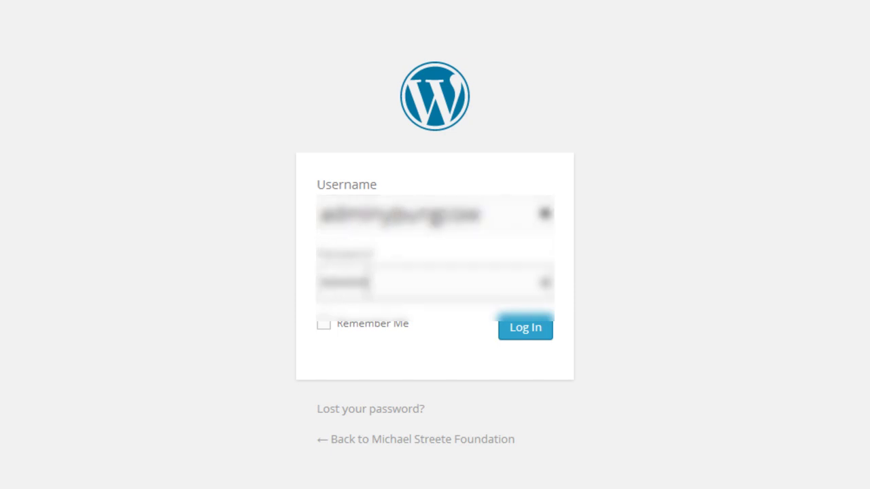
pyautogui.click(528, 331)
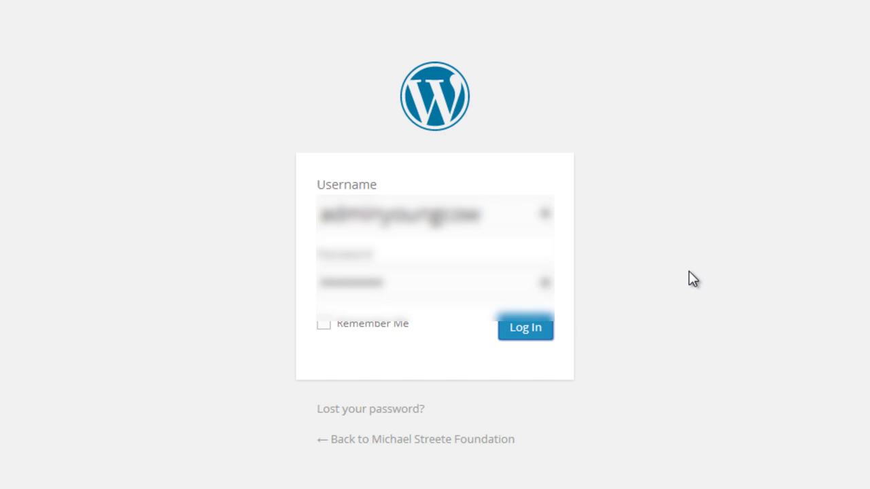
pyautogui.click(521, 333)
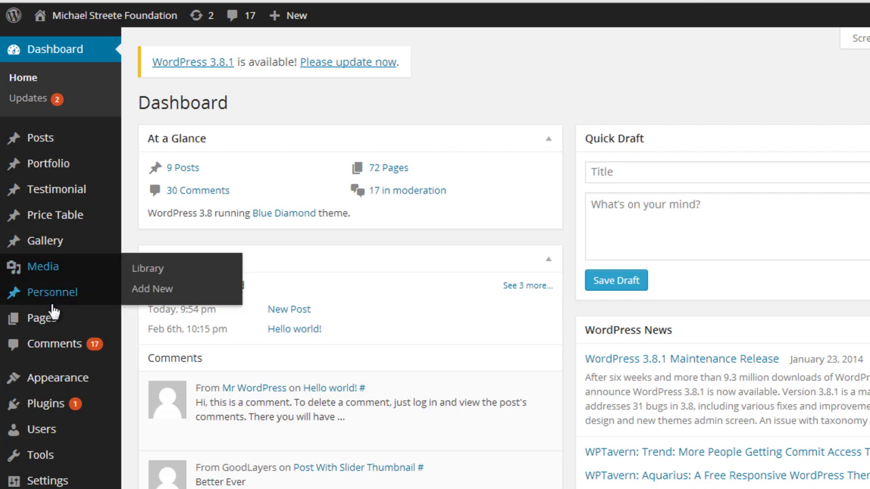
# Open the All Pages list from the Pages admin menu.
pyautogui.moveTo(55, 319)
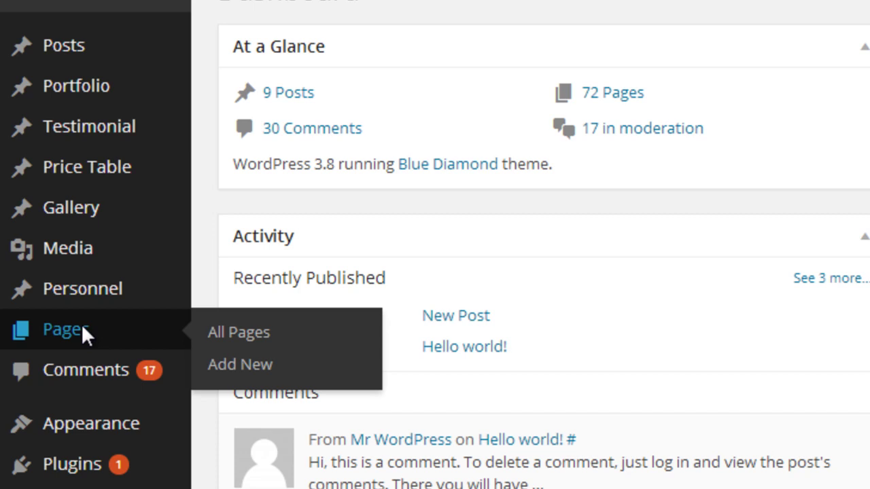
pyautogui.click(81, 329)
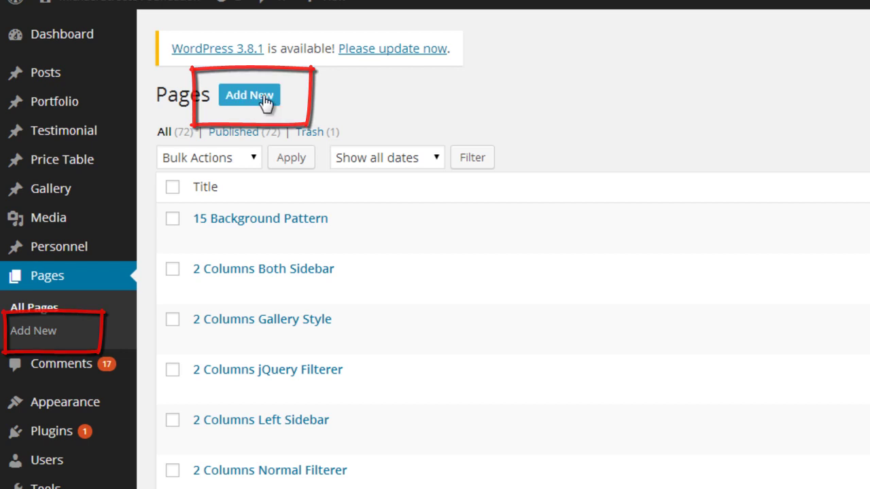
# Add a new page titled 'Test Page' and place the caret in its body.
pyautogui.click(110, 79)
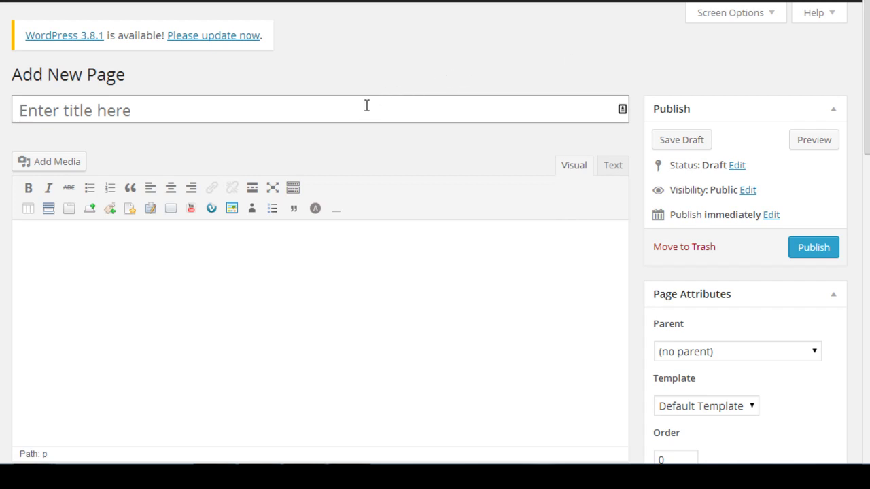
pyautogui.write('Test Page')
pyautogui.click(553, 138)
pyautogui.click(378, 289)
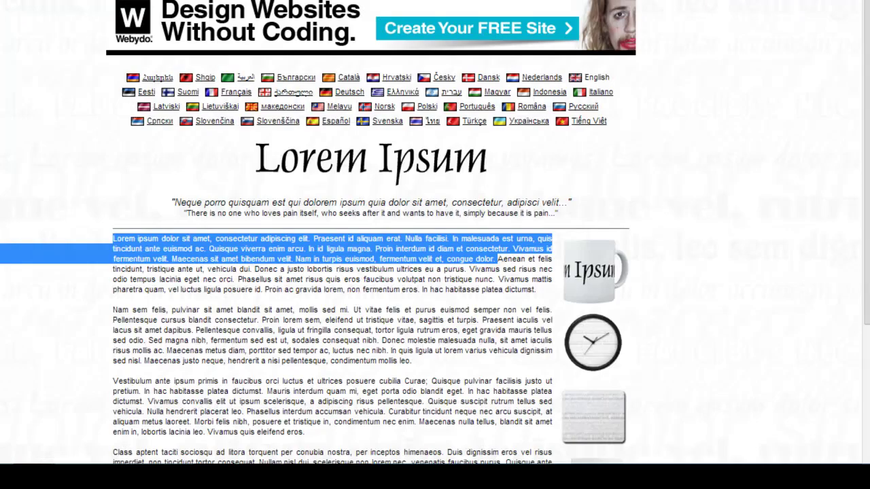
# Paste the copied Lorem Ipsum text three times as separate paragraphs in the page body.
pyautogui.scroll(-1, 557, 207)
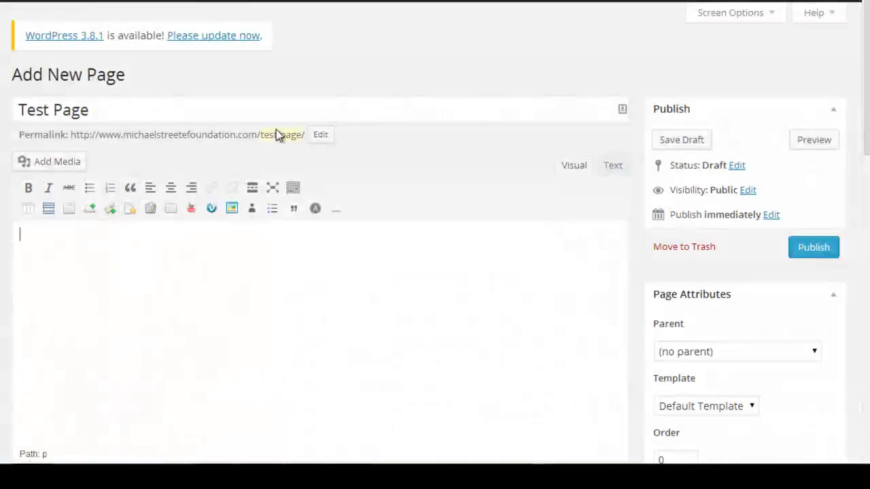
pyautogui.write('Lorem ipsum dolor sit amet, consectetur adipiscing elit. Praesent id aliquam erat. Nulla facilisi. In malesuada est urna, quis tincidunt ante euismod ac. Quisque viverra enim arcu. In id ligula magna. Proin interdum id diam et consectetur. Vivamus id fermentum velit. Maecenas sit amet bibendum velit. Nam in turpis euismod, fermentum velit et, congue dolor.')
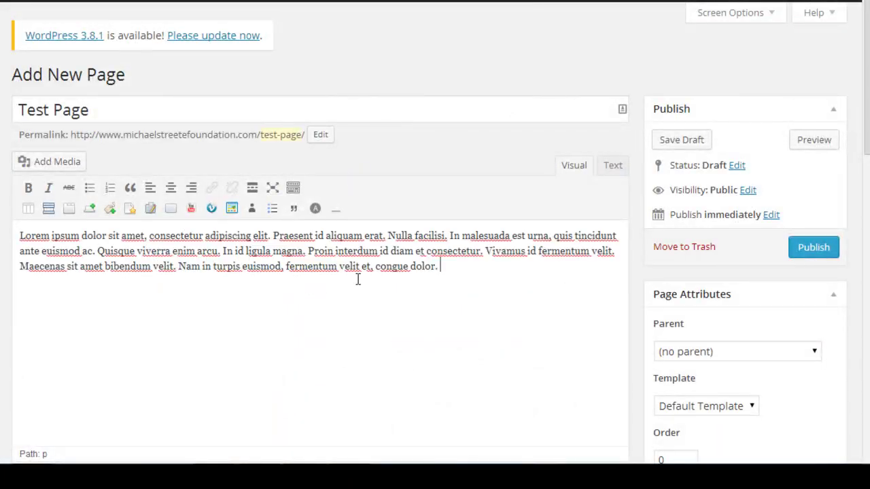
pyautogui.press('Return')
pyautogui.write('Lorem ipsum dolor sit amet, consectetur adipiscing elit. Praesent id aliquam erat. Nulla facilisi. In malesuada est urna, quis tincidunt ante euismod ac. Quisque viverra enim arcu. In id ligula magna. Proin interdum id diam et consectetur. Vivamus id fermentum velit. Maecenas sit amet bibendum velit. Nam in turpis euismod, fermentum velit et, congue dolor.')
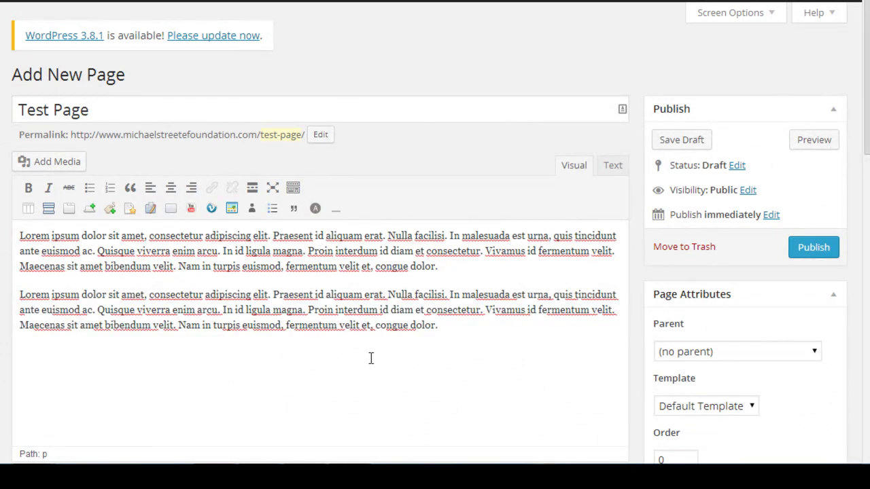
pyautogui.press('Return')
pyautogui.write('Lorem ipsum dolor sit amet, consectetur adipiscing elit. Praesent id aliquam erat. Nulla facilisi. In malesuada est urna, quis tincidunt ante euismod ac. Quisque viverra enim arcu. In id ligula magna. Proin interdum id diam et consectetur. Vivamus id fermentum velit. Maecenas sit amet bibendum velit. Nam in turpis euismod, fermentum velit et, congue dolor.')
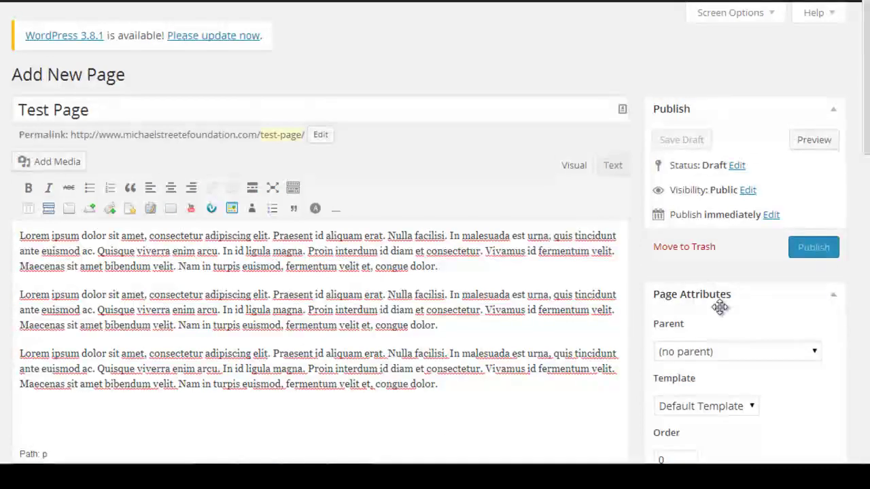
pyautogui.scroll(-1, 306, 291)
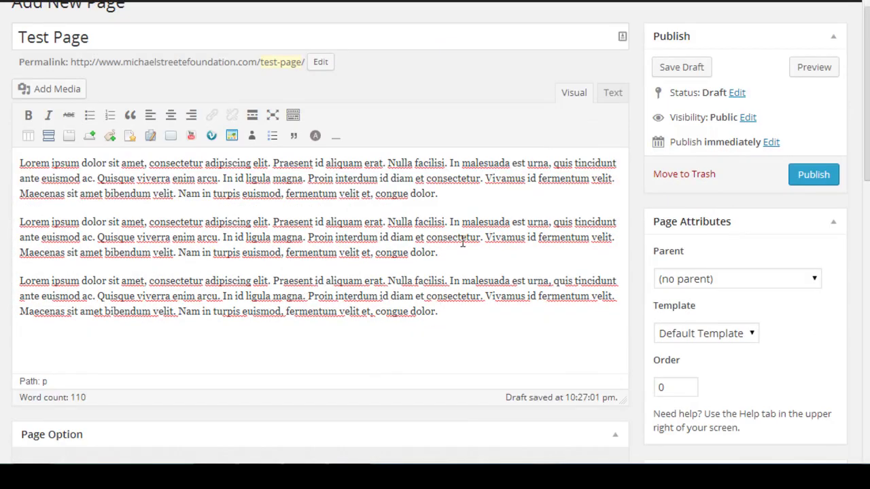
pyautogui.click(461, 197)
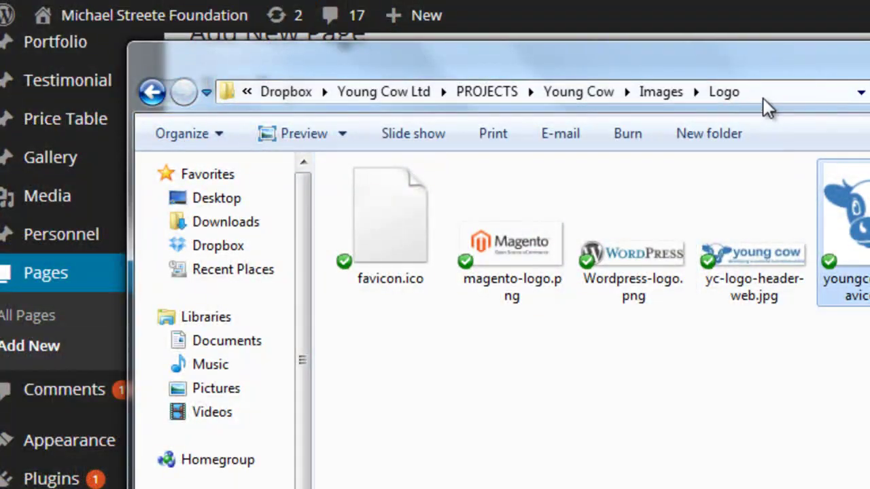
# Upload youngcow-icon-favicon.jpg from the Logo folder through Add Media.
pyautogui.click(766, 95)
pyautogui.hotkey('ctrl', 'c')
pyautogui.hotkey('alt', 'Tab')
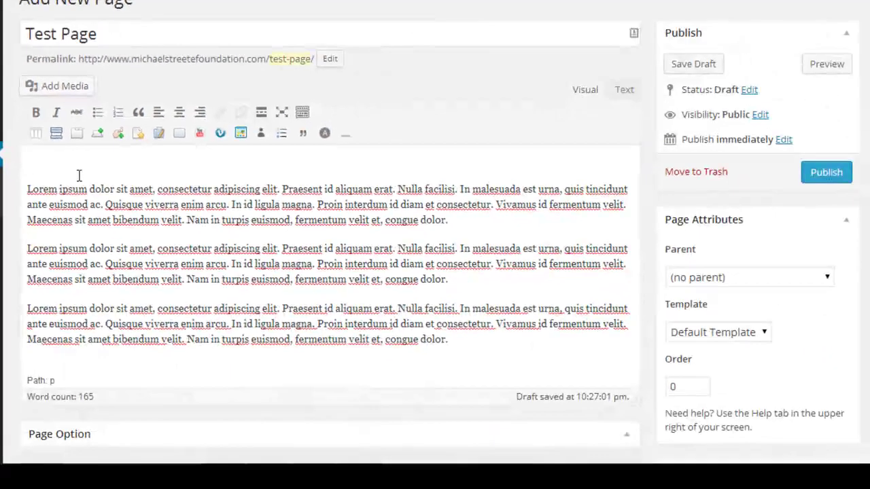
pyautogui.click(60, 95)
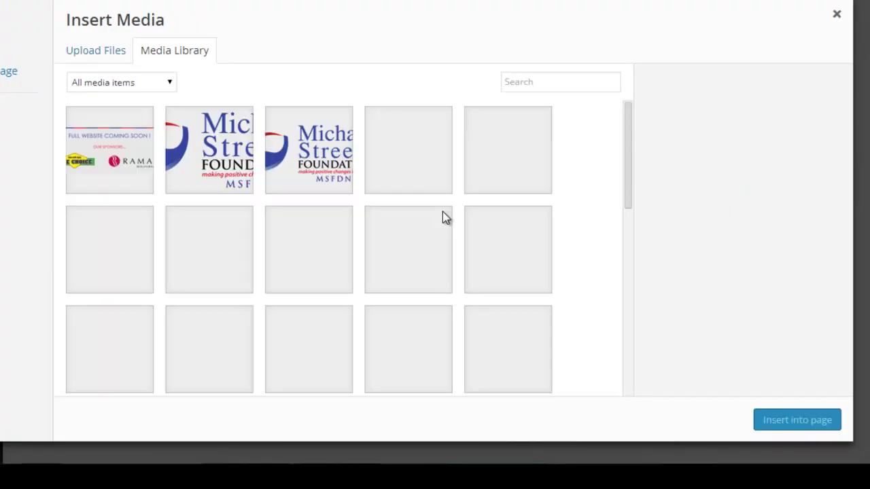
pyautogui.click(121, 50)
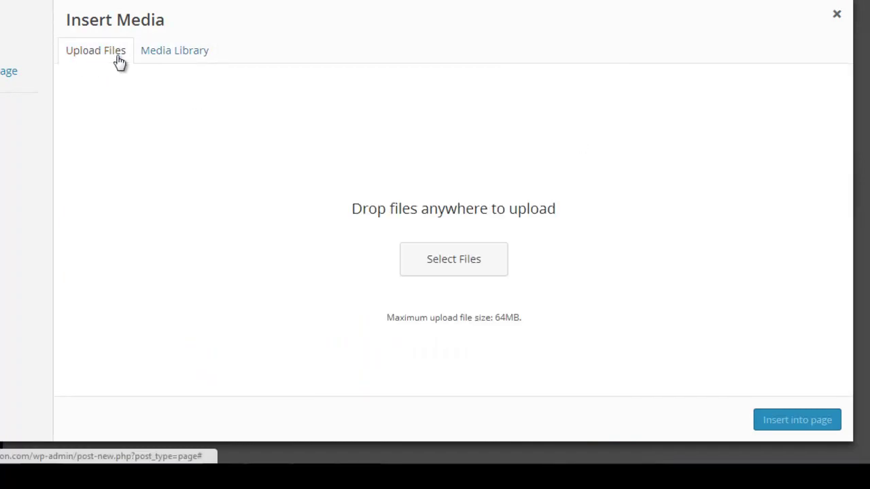
pyautogui.click(468, 262)
pyautogui.hotkey('ctrl', 'v')
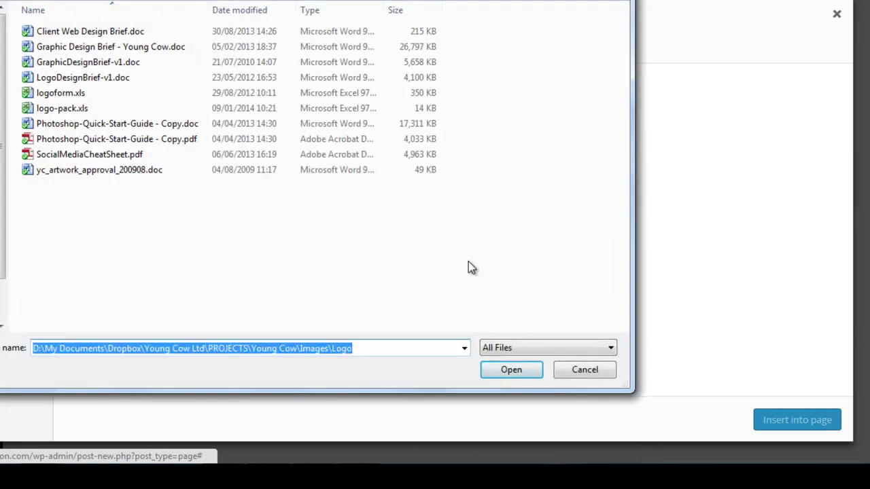
pyautogui.press('Return')
pyautogui.doubleClick(401, 27)
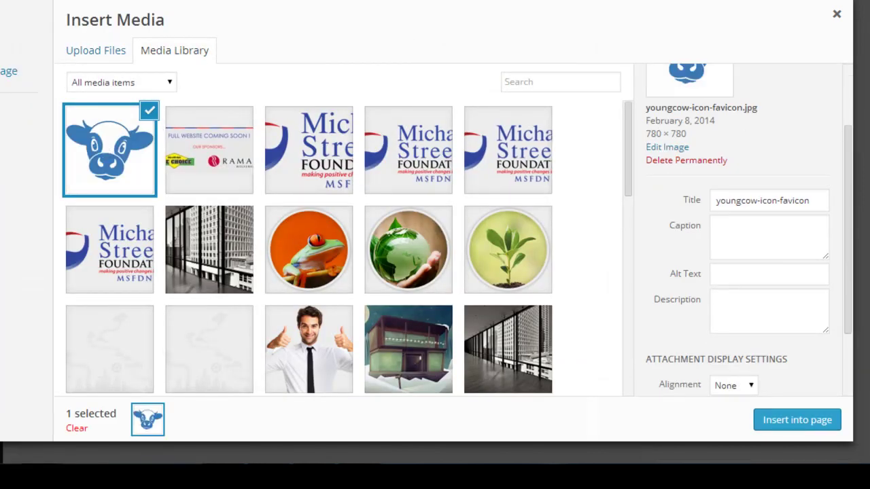
# Insert the cow image with Link To None and size Medium 300 × 300.
pyautogui.moveTo(848, 223); pyautogui.dragTo(868, 319)
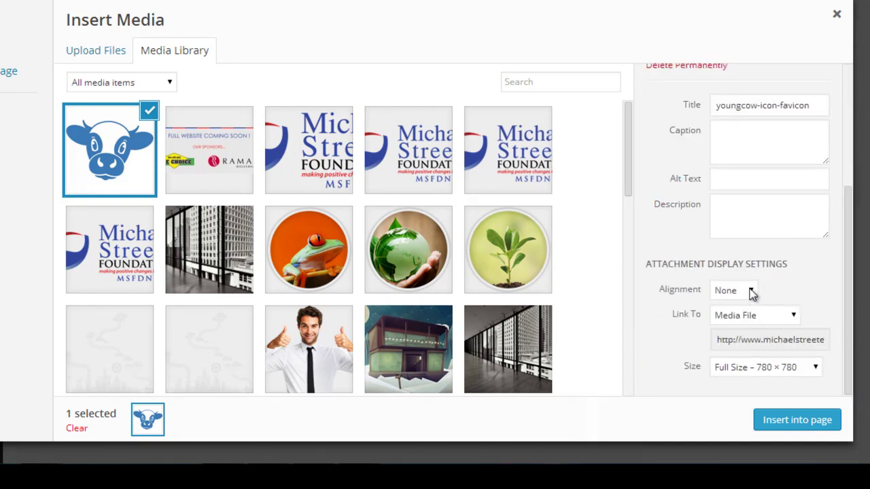
pyautogui.click(771, 319)
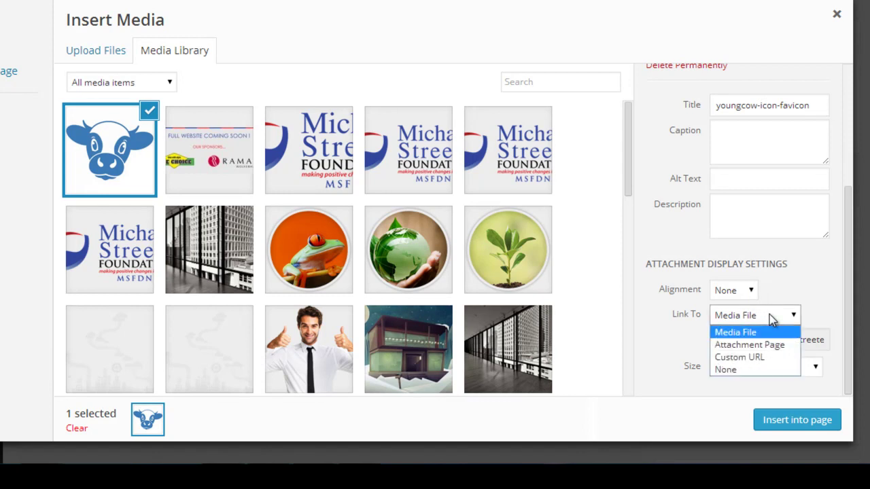
pyautogui.click(765, 373)
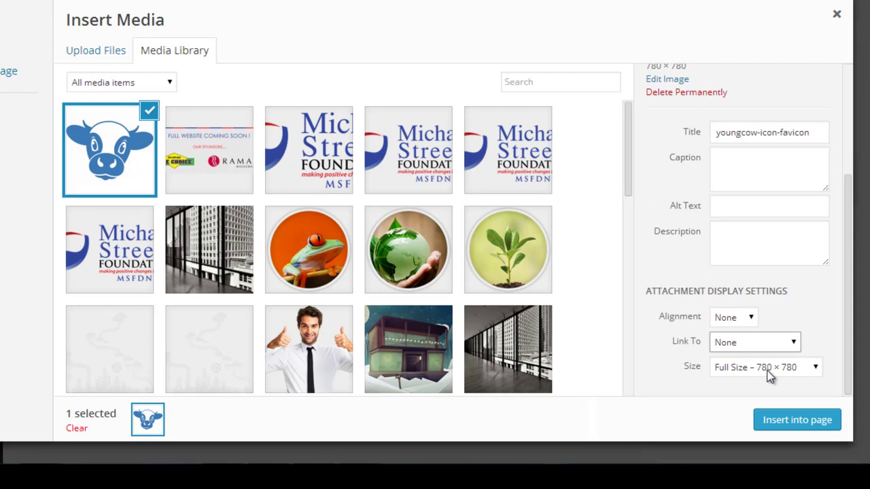
pyautogui.click(770, 368)
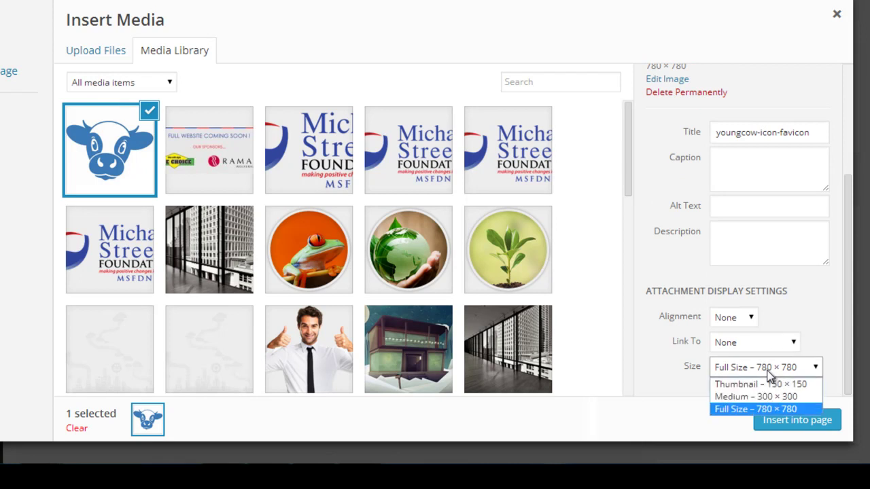
pyautogui.click(767, 409)
pyautogui.click(768, 373)
pyautogui.click(773, 396)
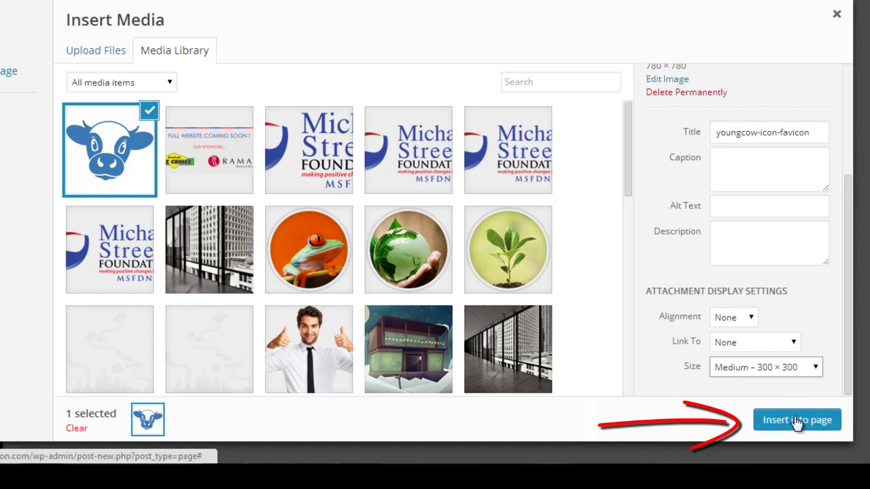
pyautogui.click(796, 420)
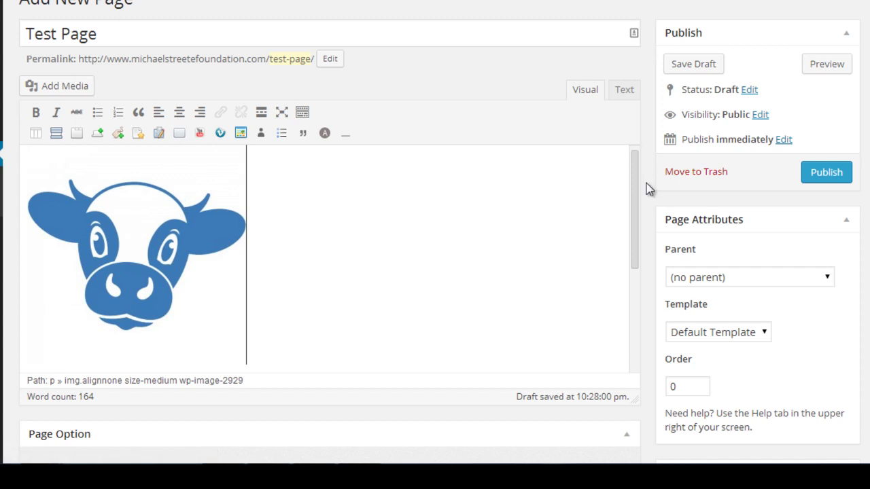
# Select the second Lorem ipsum paragraph and apply Bold to it.
pyautogui.moveTo(637, 181); pyautogui.dragTo(634, 358)
pyautogui.moveTo(639, 283); pyautogui.dragTo(635, 152)
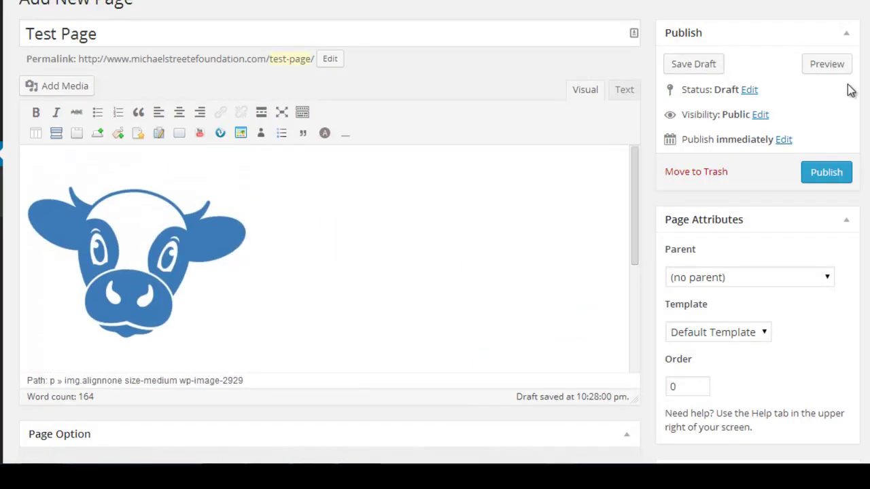
pyautogui.scroll(-1, 435, 231)
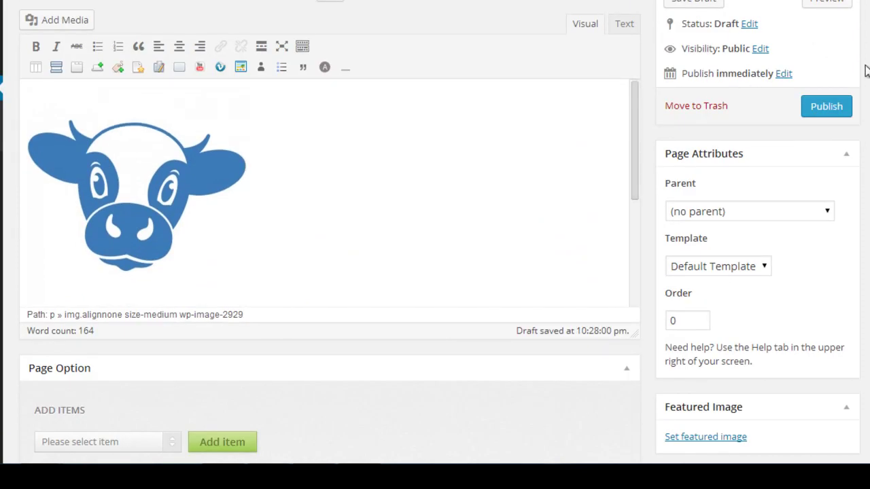
pyautogui.scroll(2, 819, 53)
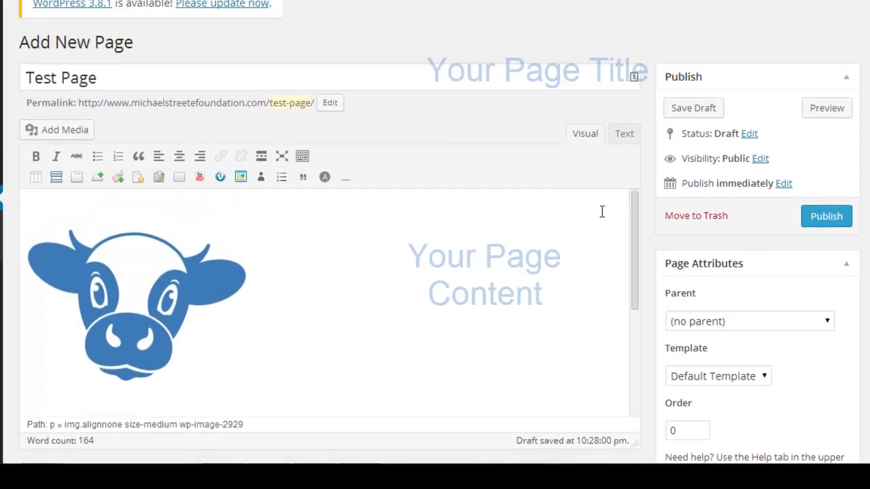
pyautogui.moveTo(633, 226); pyautogui.dragTo(637, 372)
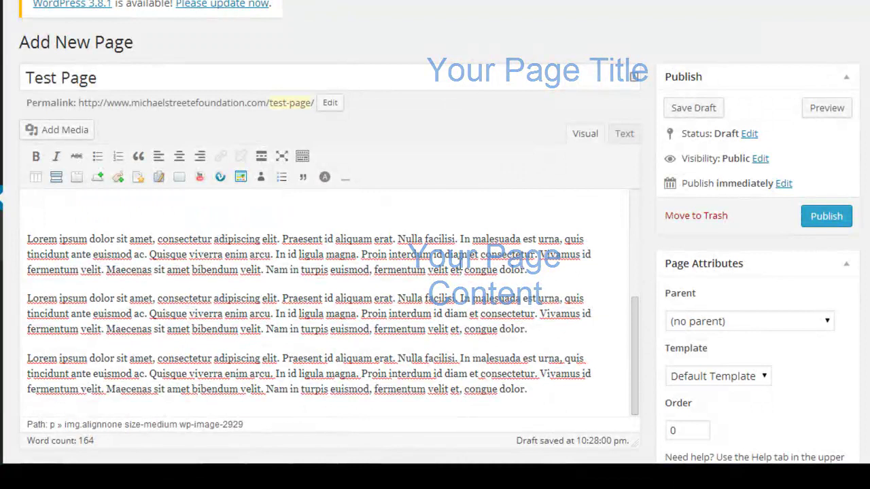
pyautogui.moveTo(530, 329); pyautogui.dragTo(21, 281)
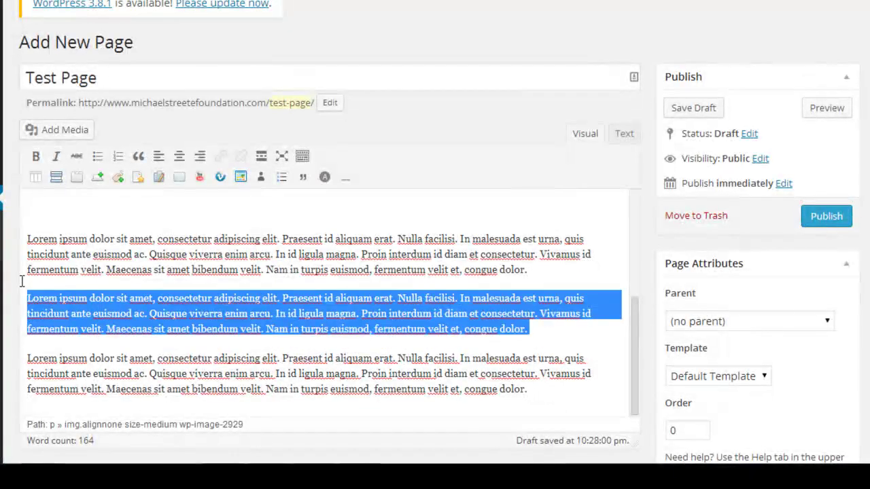
pyautogui.click(36, 158)
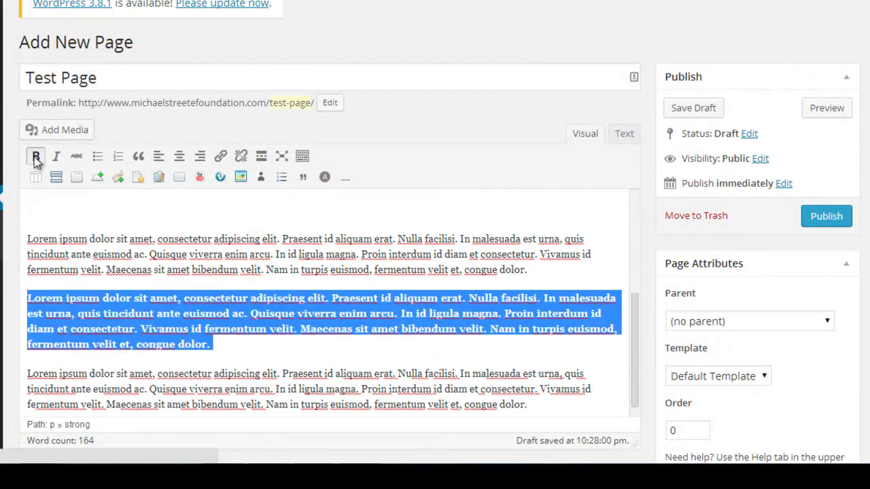
pyautogui.click(393, 337)
pyautogui.scroll(-1, 632, 336)
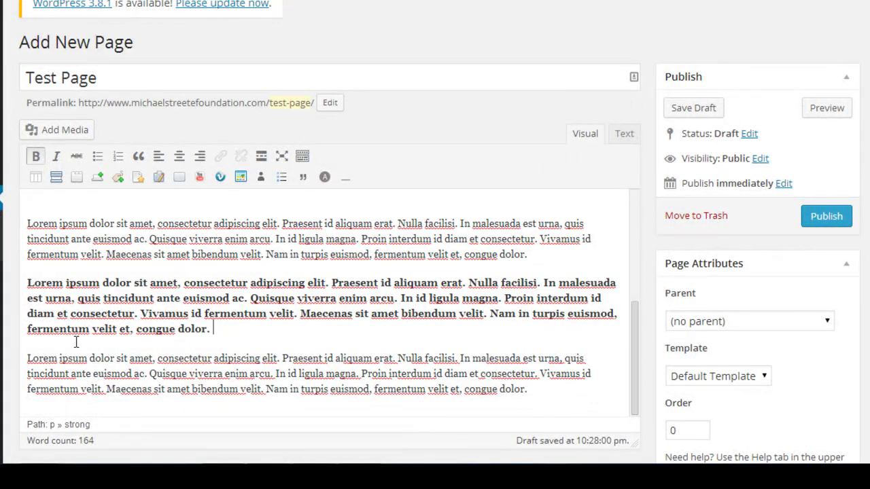
pyautogui.moveTo(92, 359); pyautogui.dragTo(10, 356)
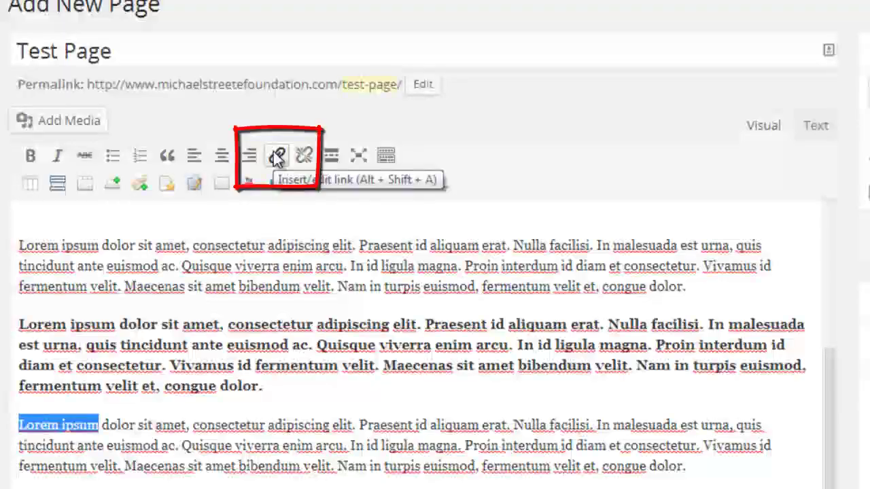
pyautogui.click(275, 157)
pyautogui.click(529, 191)
pyautogui.write('www.you')
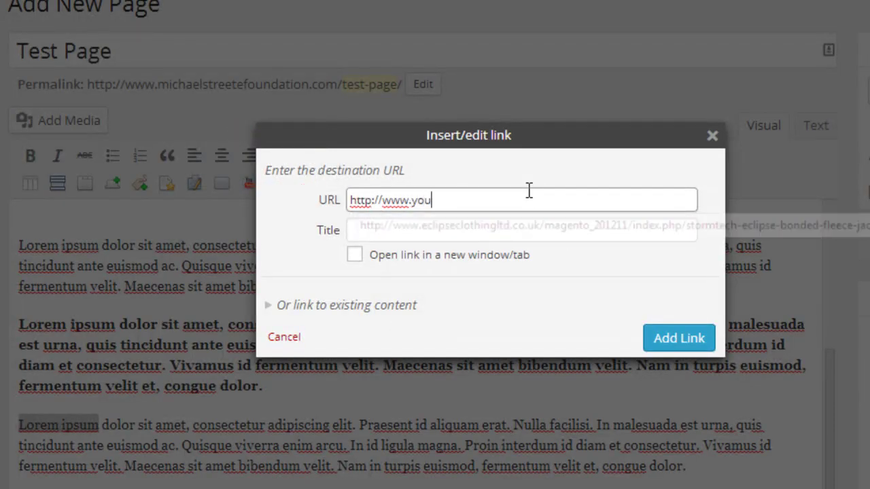
pyautogui.write('ngcow.co.uk')
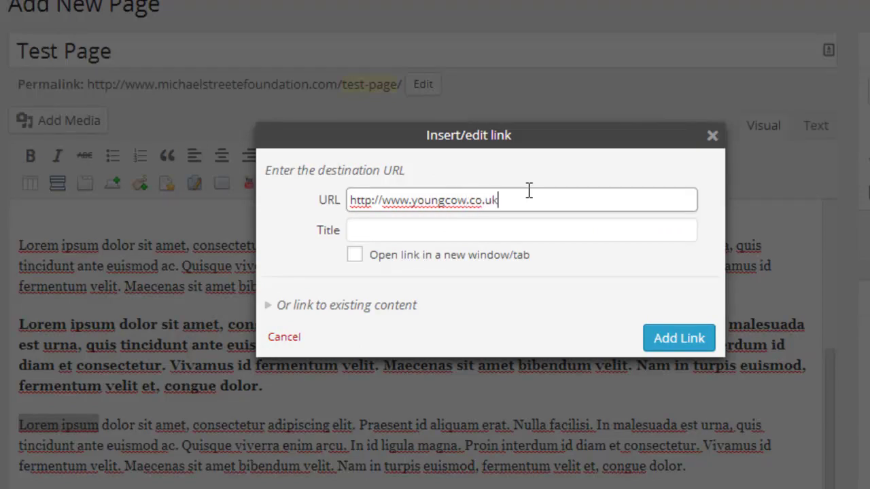
pyautogui.click(388, 258)
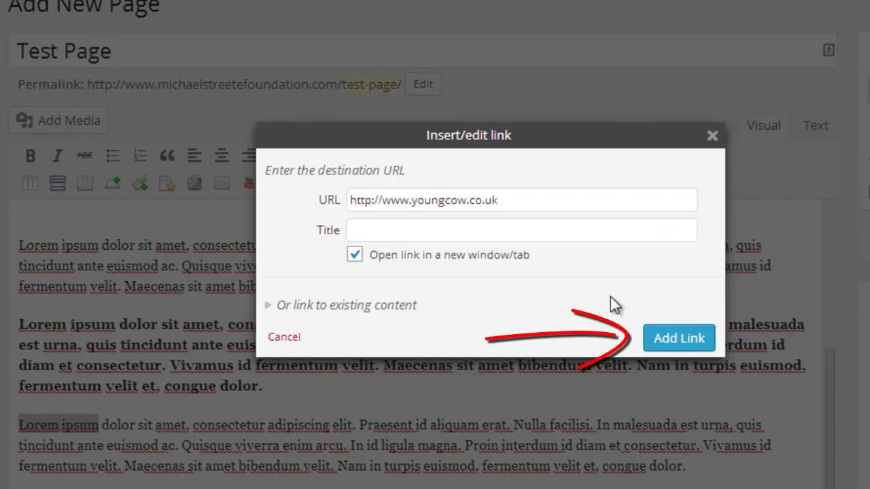
pyautogui.click(678, 339)
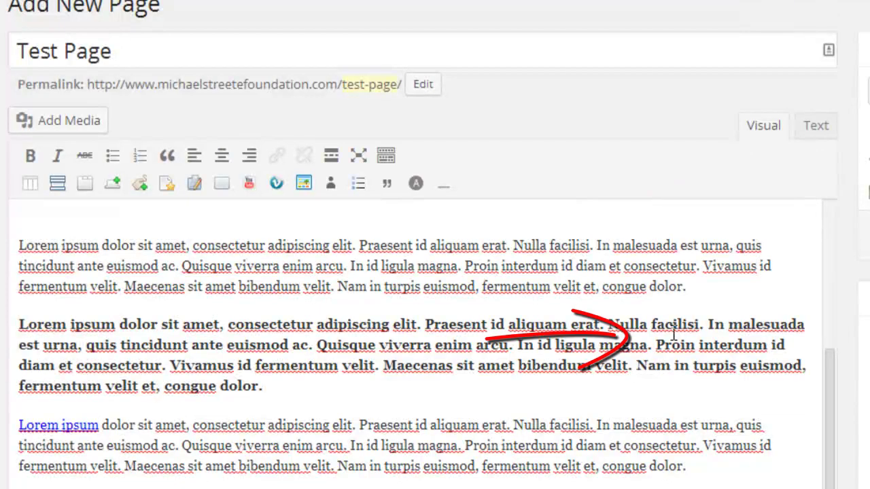
pyautogui.click(501, 394)
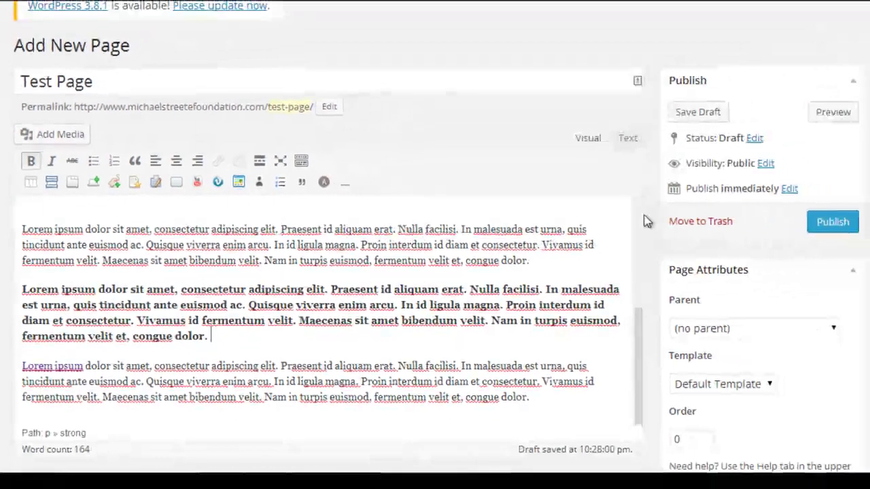
pyautogui.scroll(5, 830, 223)
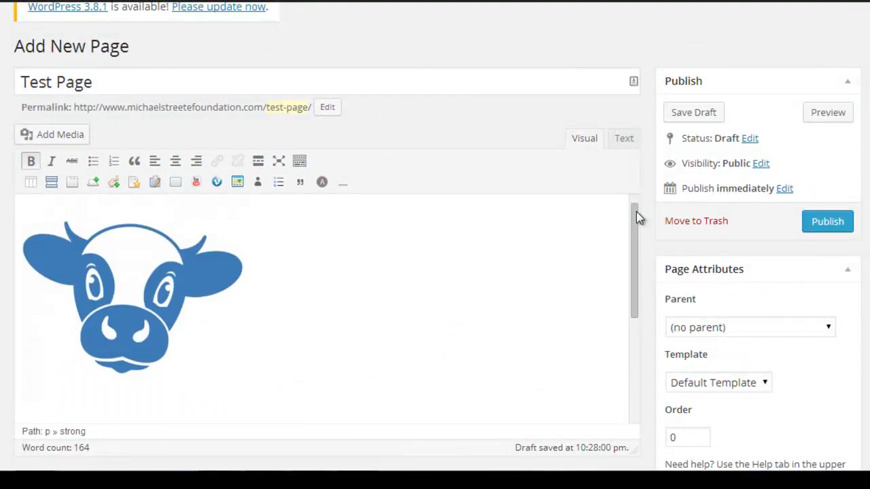
# Save Test Page with Save Draft in the Publish box.
pyautogui.moveTo(636, 211); pyautogui.dragTo(641, 340)
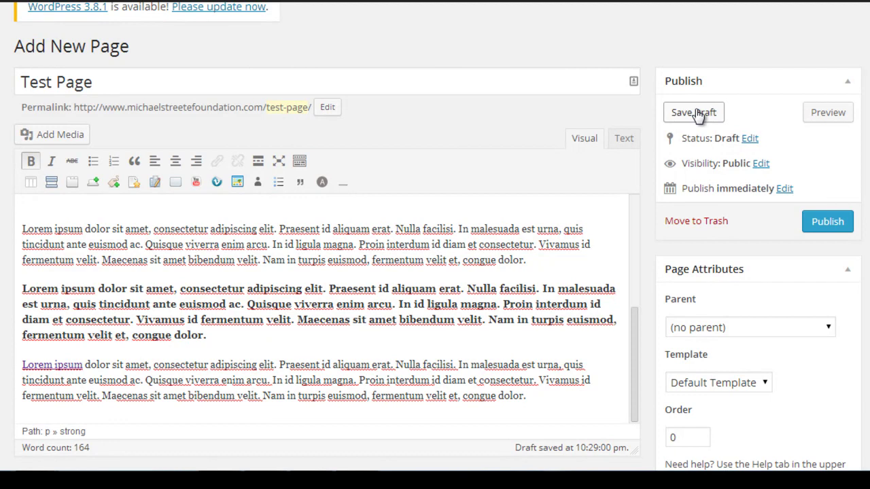
pyautogui.click(698, 115)
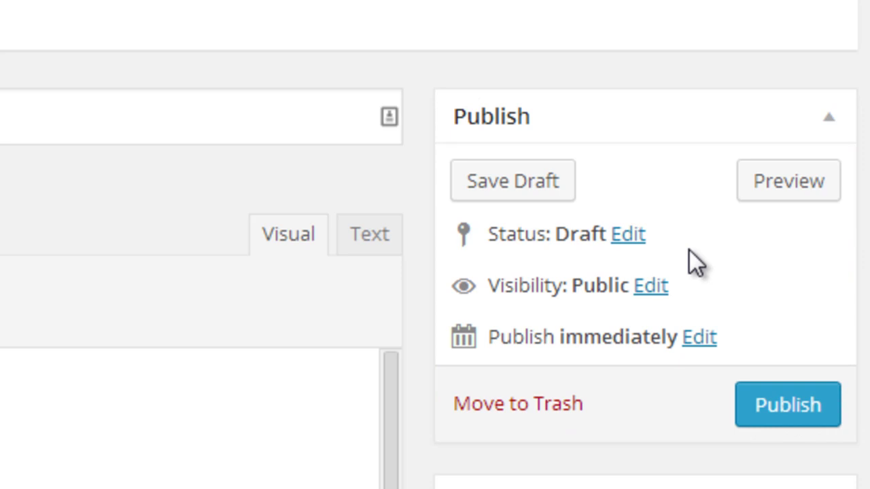
pyautogui.click(699, 337)
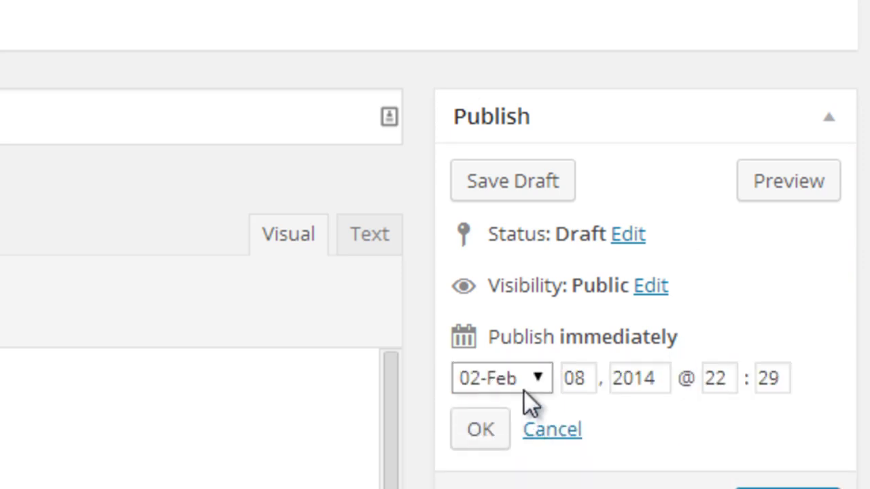
pyautogui.click(536, 378)
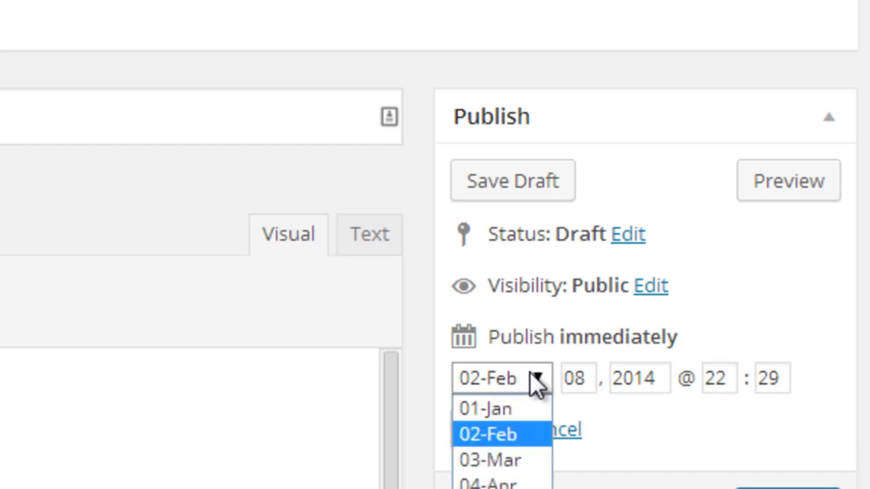
pyautogui.click(692, 314)
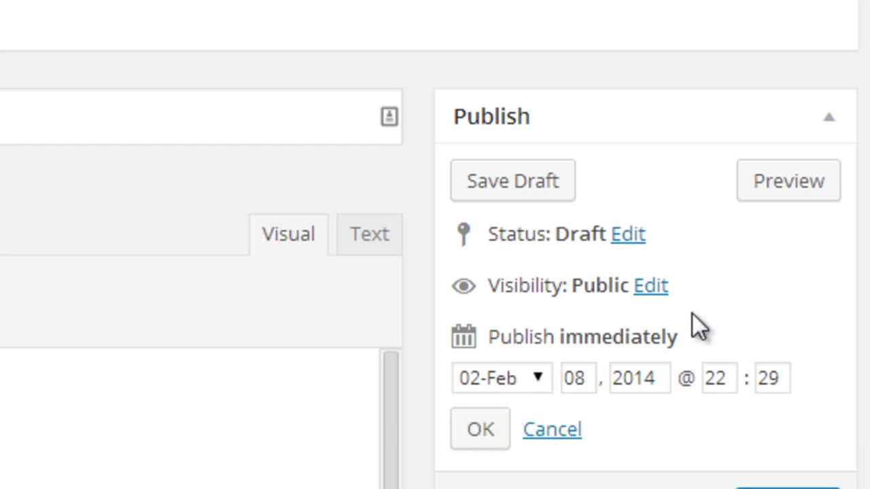
pyautogui.doubleClick(579, 377)
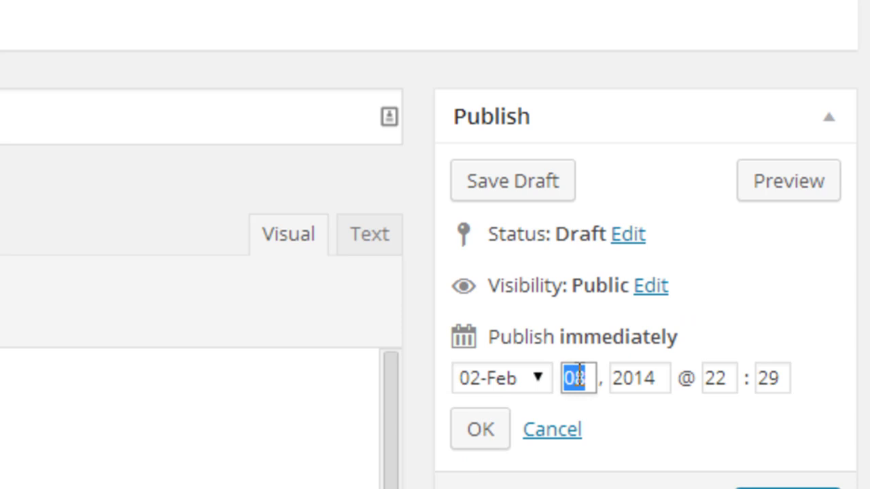
pyautogui.write('0')
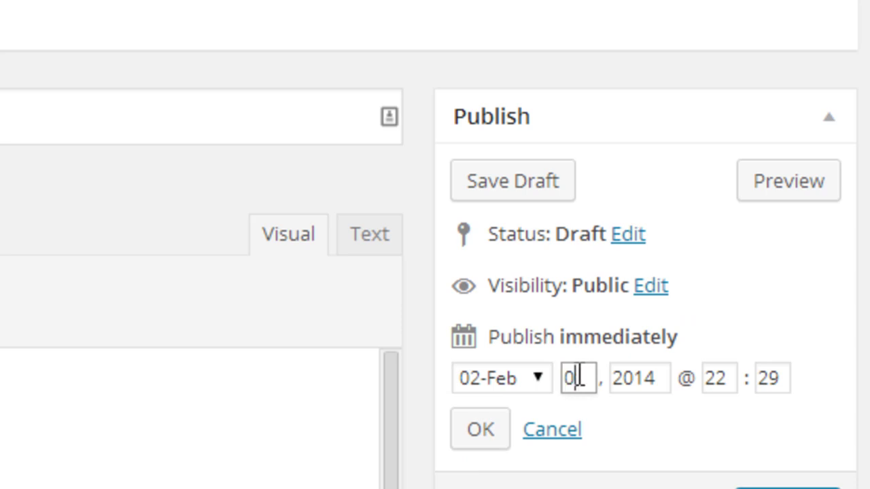
pyautogui.press('BackSpace')
pyautogui.write('10')
pyautogui.click(754, 343)
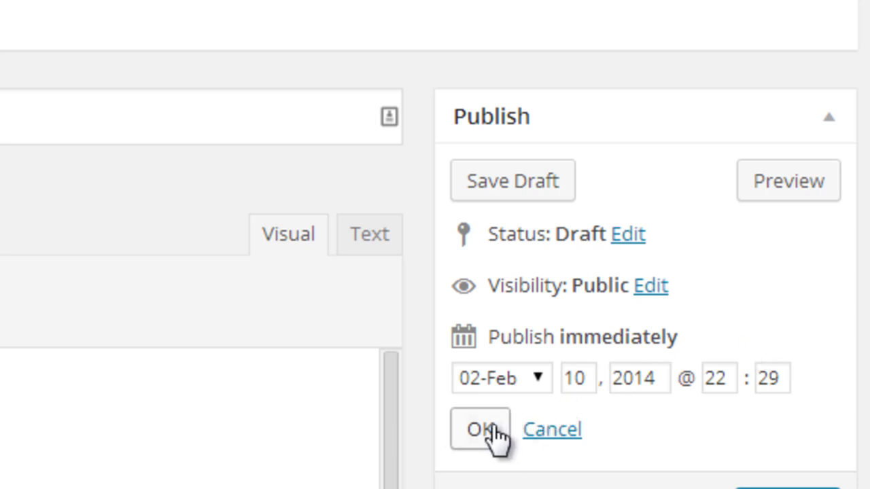
pyautogui.click(587, 376)
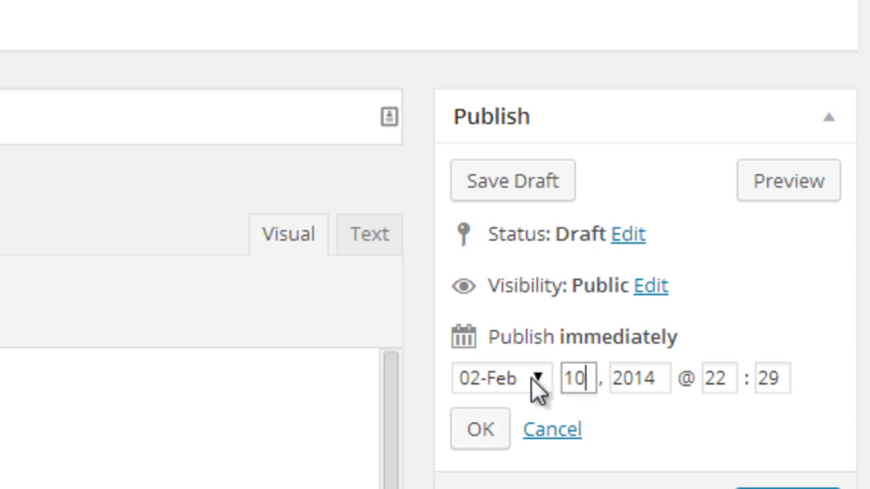
pyautogui.click(484, 429)
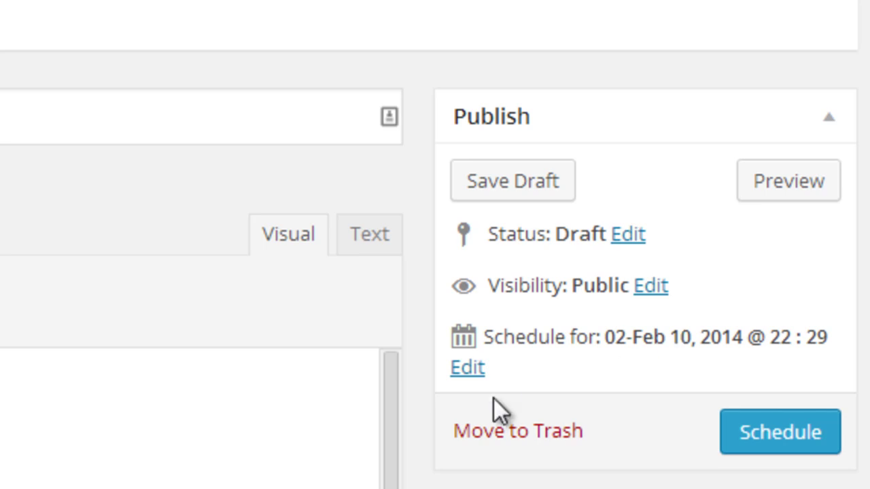
pyautogui.click(464, 369)
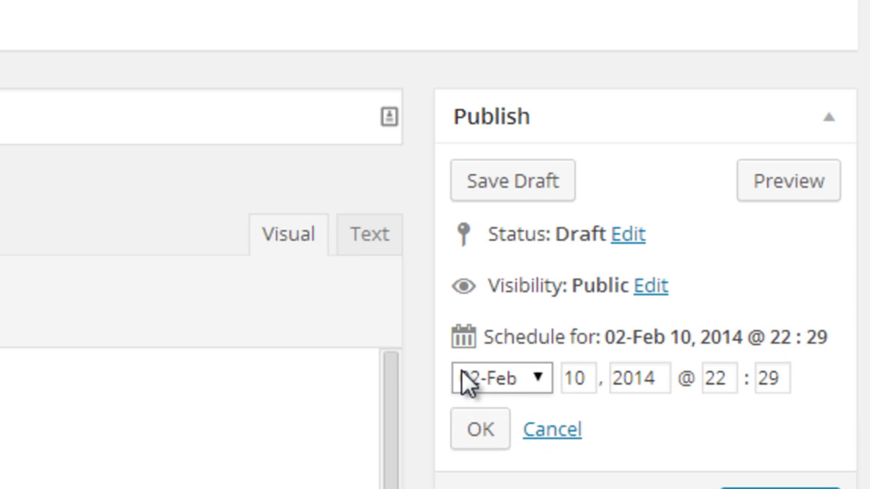
pyautogui.click(537, 381)
pyautogui.click(581, 374)
pyautogui.doubleClick(583, 375)
pyautogui.write('08')
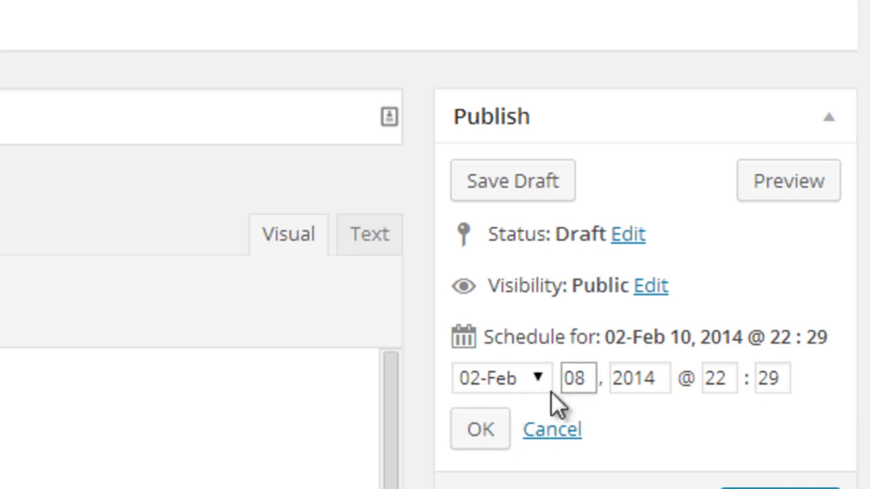
pyautogui.click(491, 429)
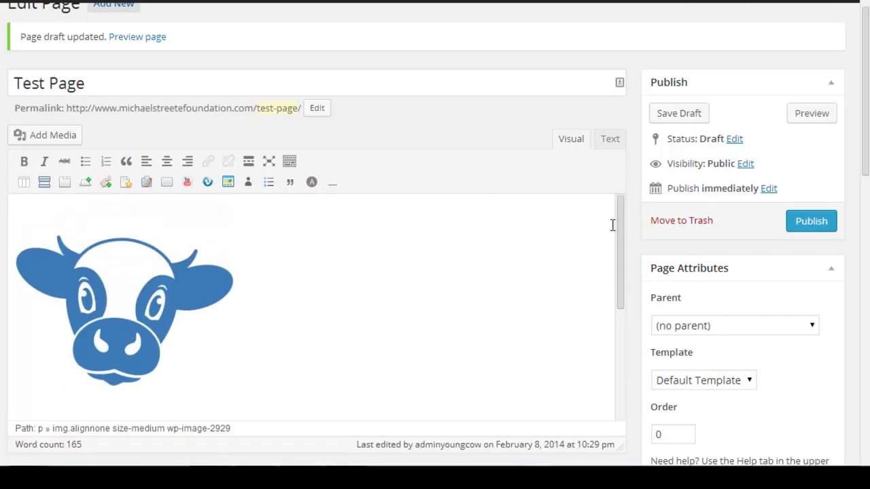
# Publish Test Page with the Publish button.
pyautogui.moveTo(620, 221); pyautogui.dragTo(636, 459)
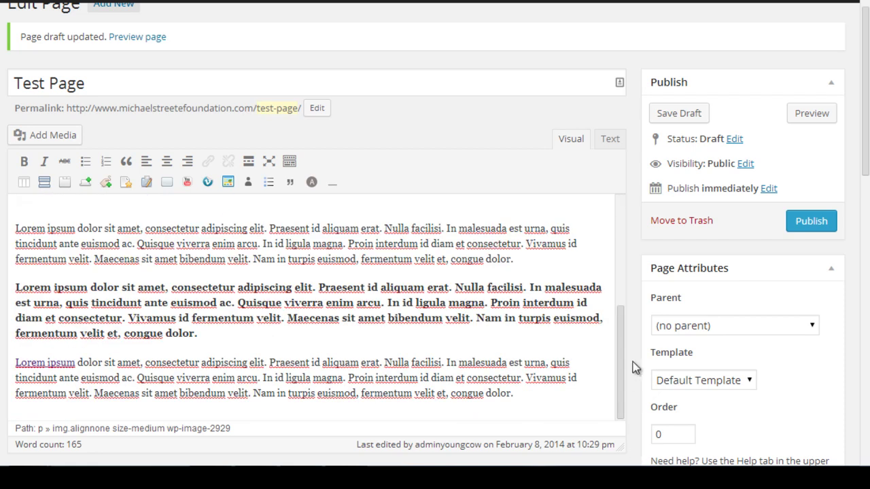
pyautogui.click(808, 223)
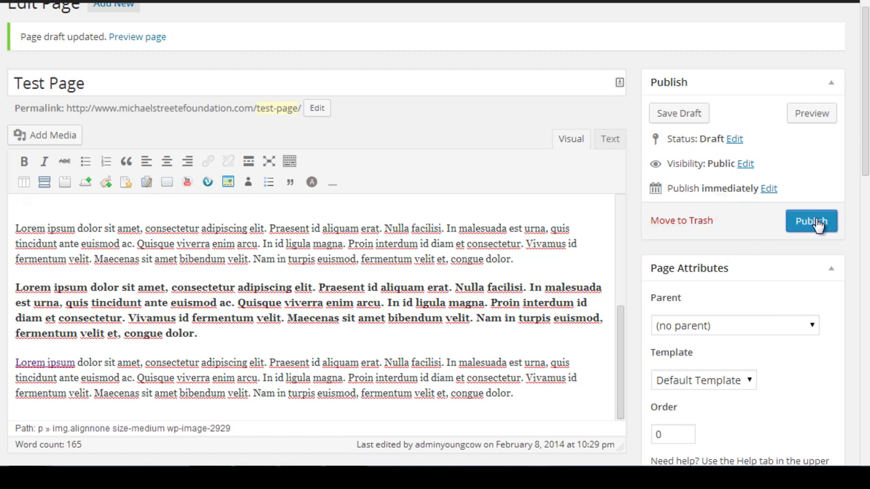
pyautogui.click(819, 226)
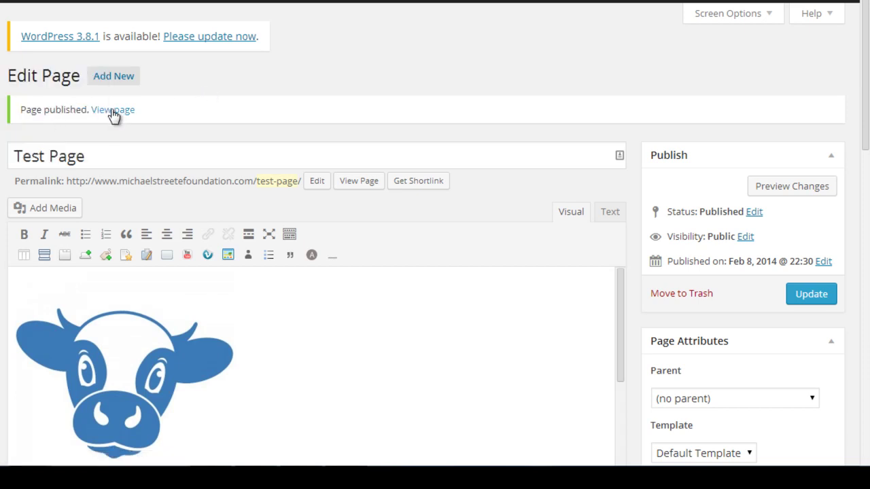
pyautogui.click(267, 157)
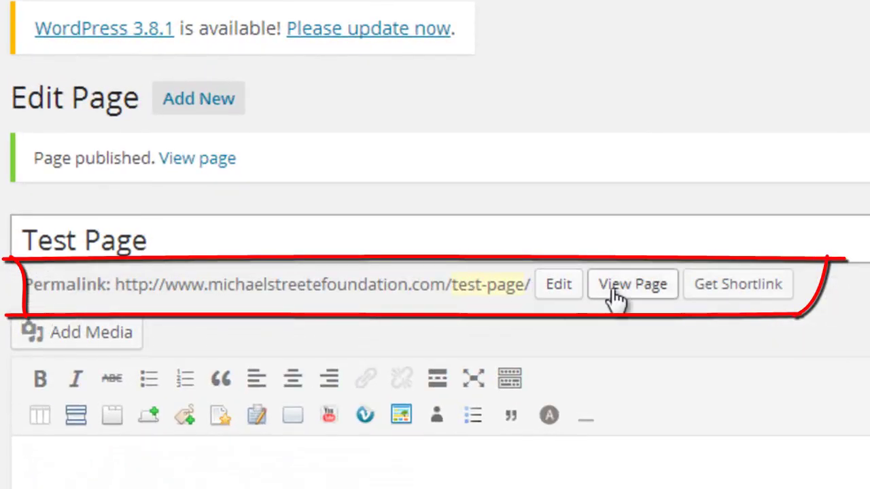
pyautogui.click(560, 288)
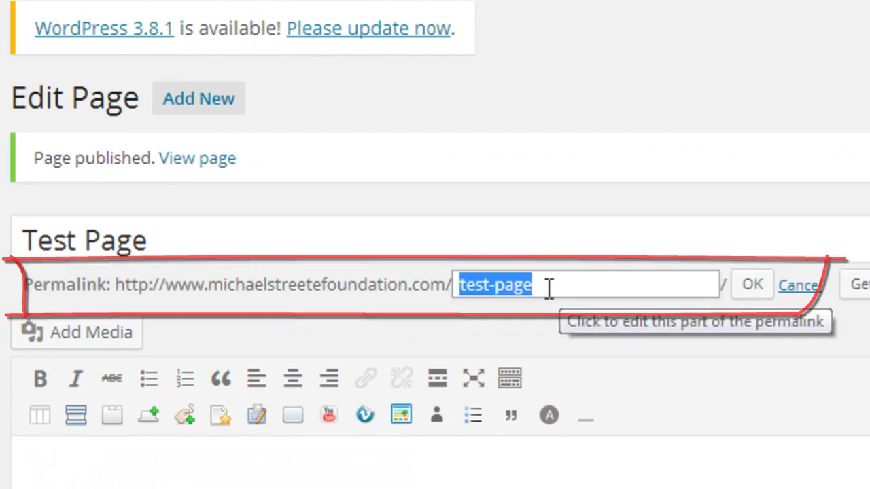
pyautogui.click(549, 286)
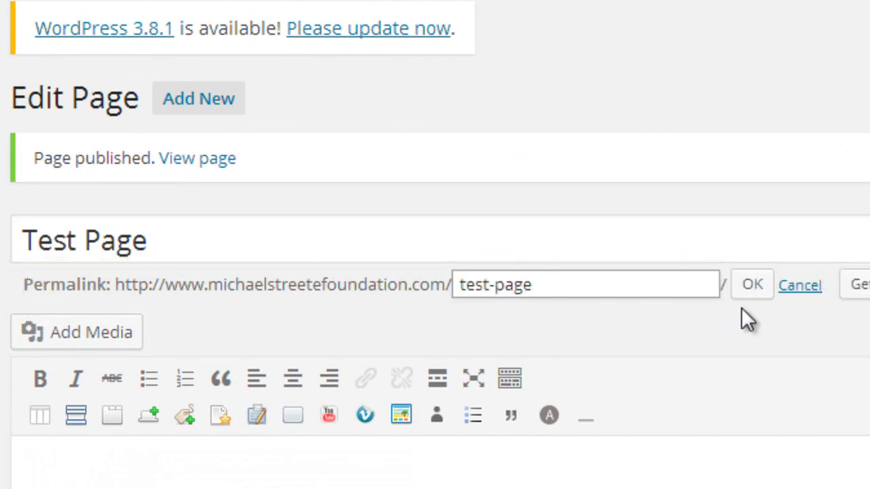
pyautogui.click(753, 286)
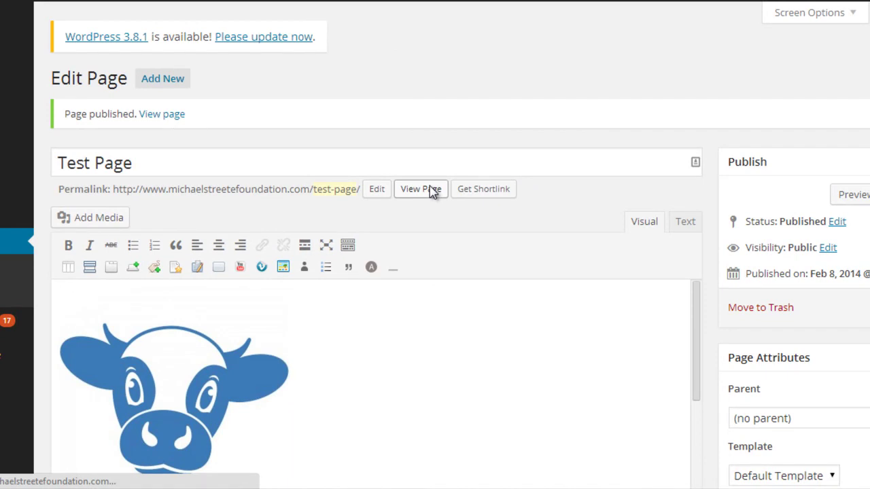
pyautogui.click(430, 187)
pyautogui.scroll(-4, 430, 188)
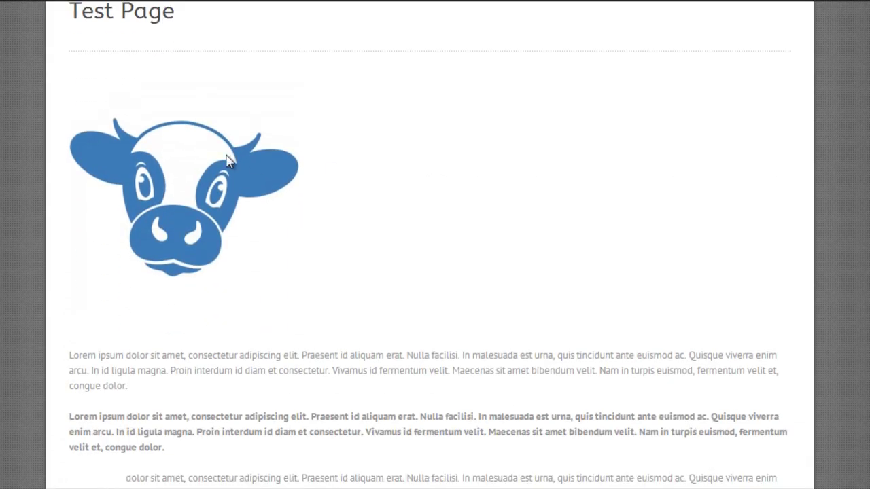
pyautogui.scroll(-2, 274, 257)
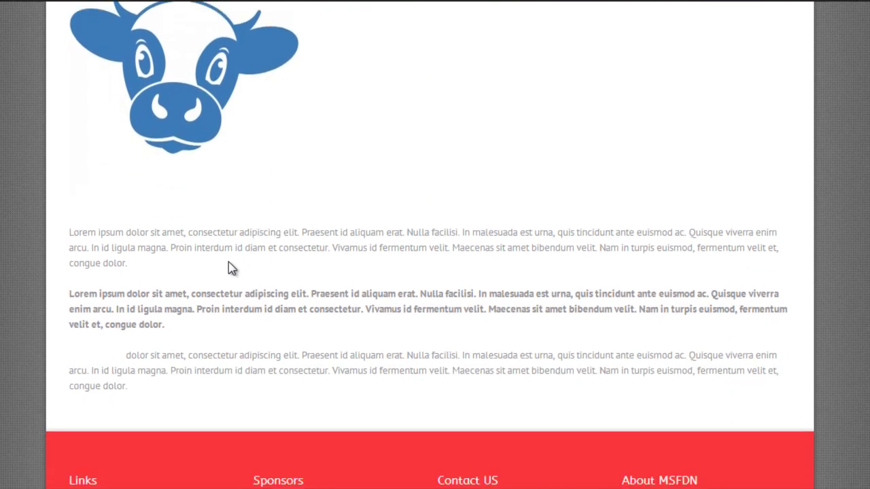
pyautogui.moveTo(148, 261); pyautogui.dragTo(103, 249)
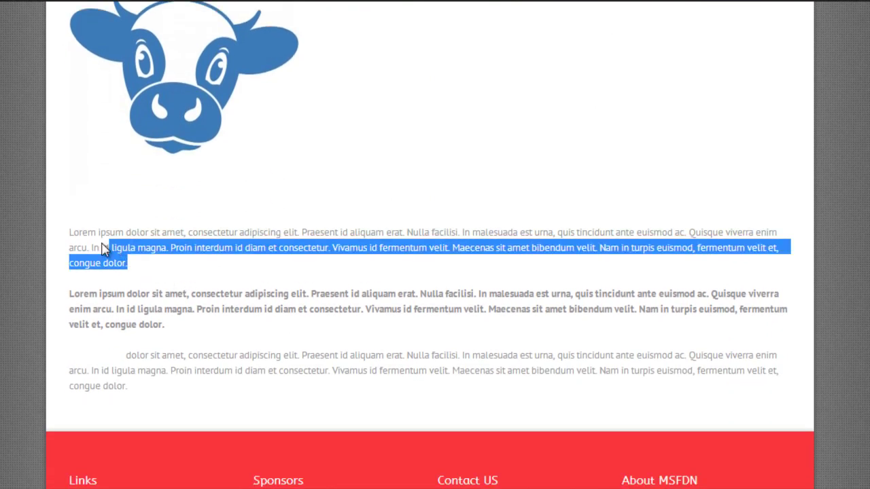
pyautogui.click(167, 322)
pyautogui.moveTo(167, 322); pyautogui.dragTo(69, 310)
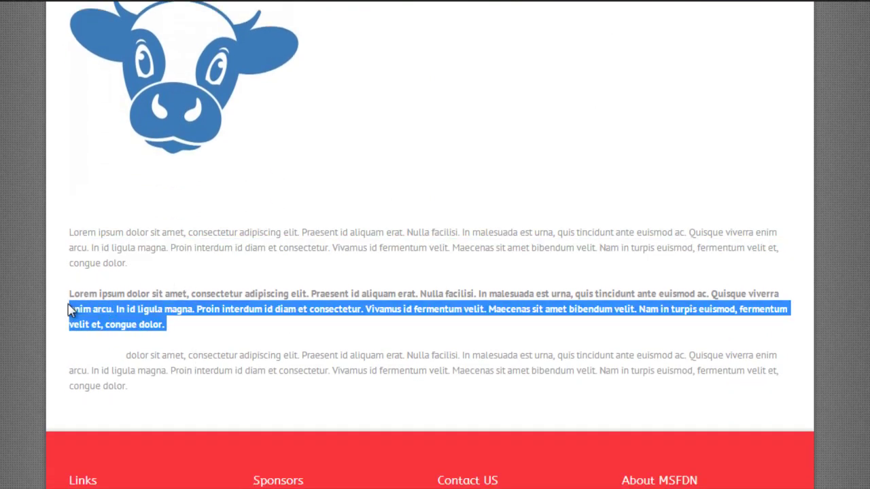
pyautogui.click(118, 299)
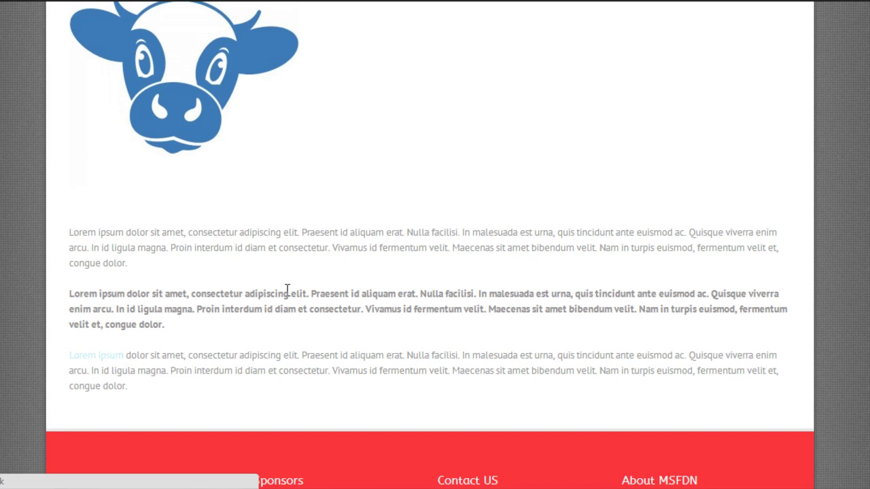
pyautogui.scroll(5, 296, 293)
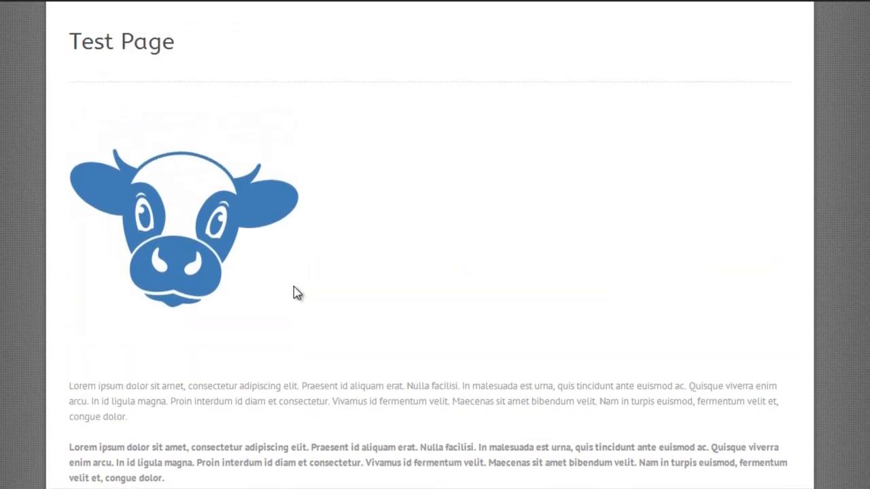
pyautogui.scroll(2, 296, 293)
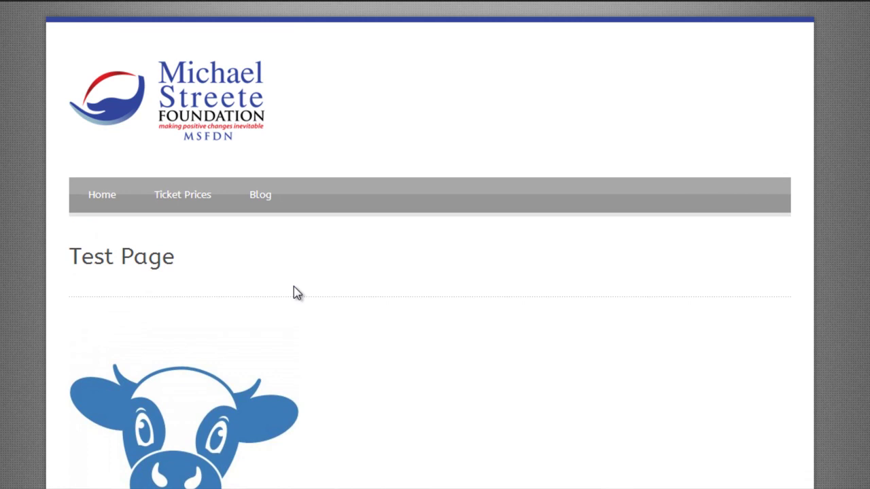
pyautogui.scroll(-6, 297, 292)
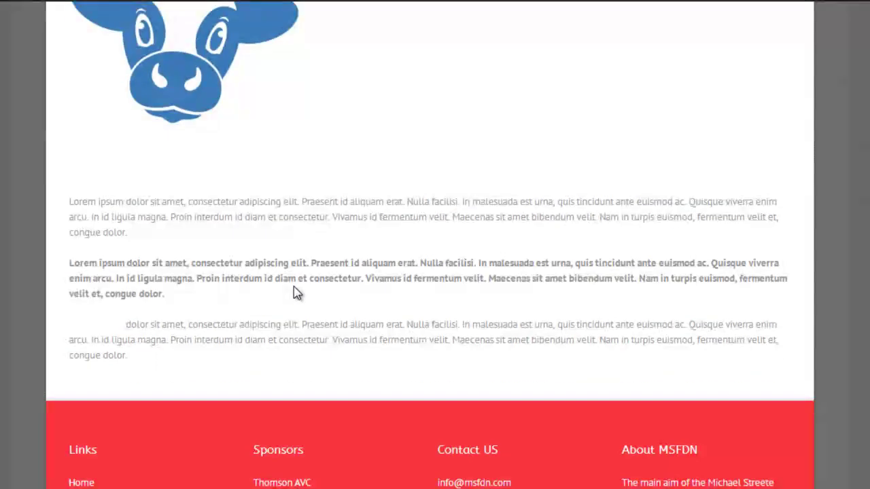
pyautogui.scroll(7, 296, 293)
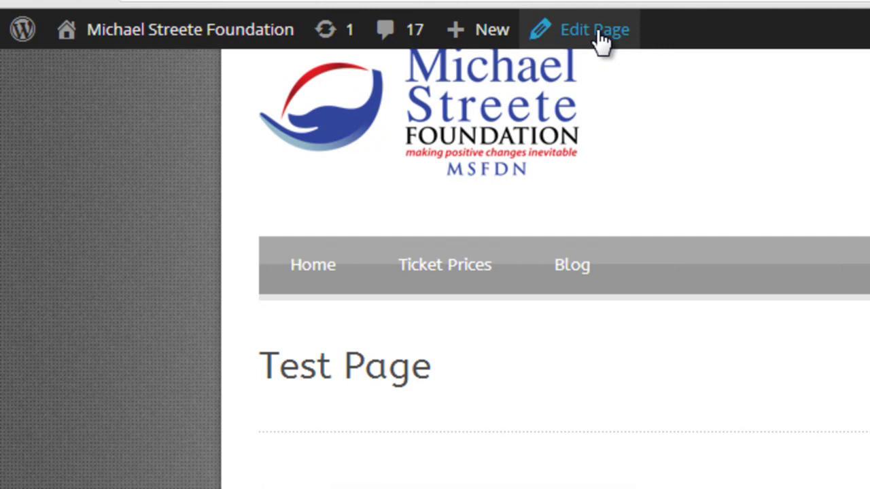
# Open Test Page in the editor and add an empty paragraph after the last one.
pyautogui.click(601, 42)
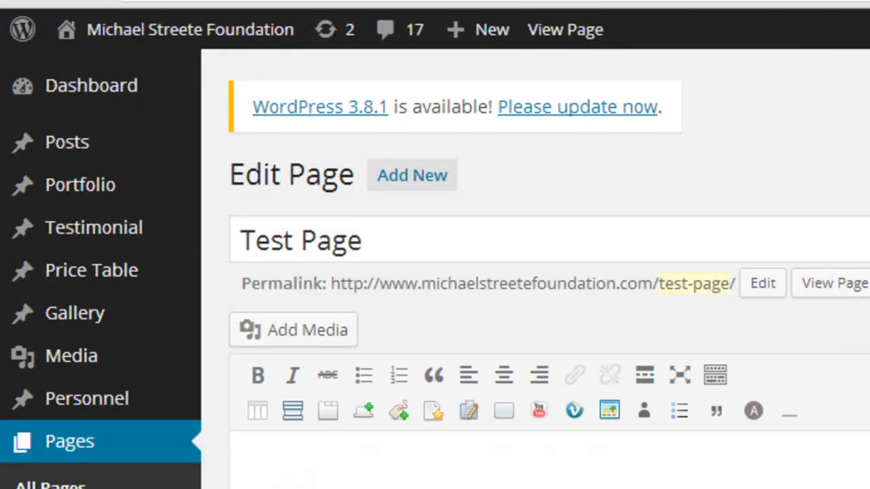
pyautogui.scroll(-2, 535, 272)
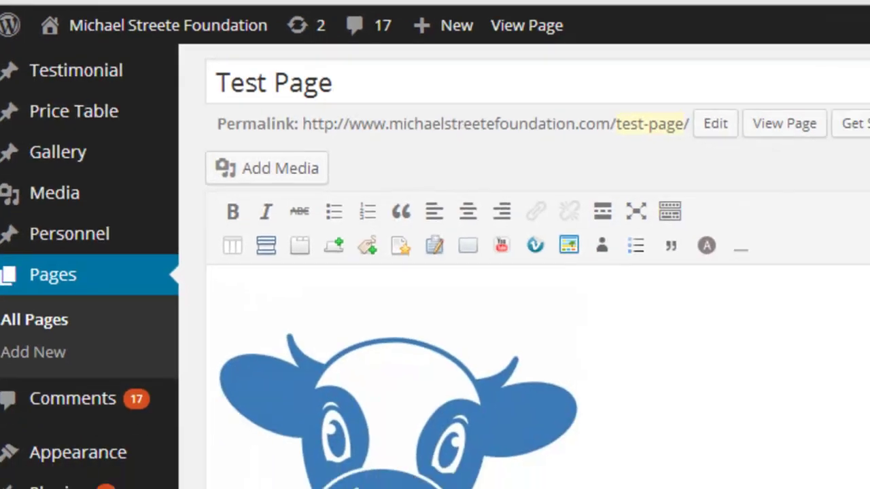
pyautogui.moveTo(753, 234); pyautogui.dragTo(636, 324)
pyautogui.click(569, 340)
pyautogui.press('Return')
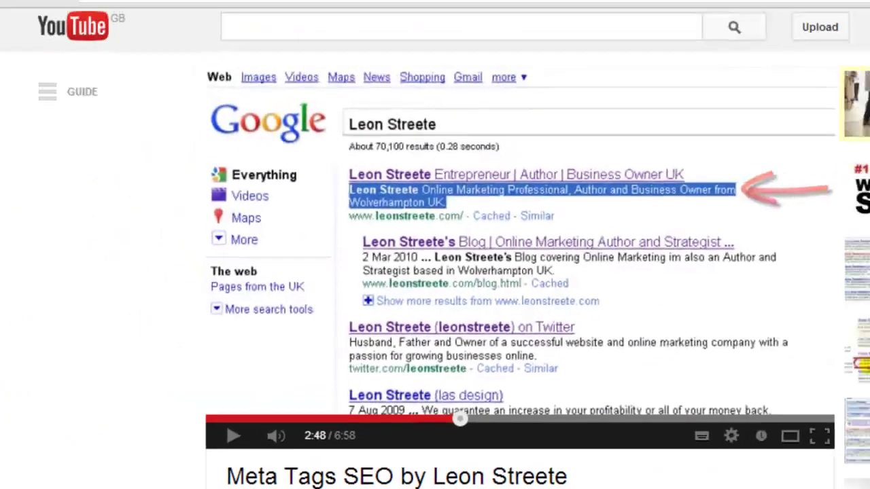
# Select and copy the Meta Tags SEO video's full YouTube URL from the address bar.
pyautogui.click(437, 12)
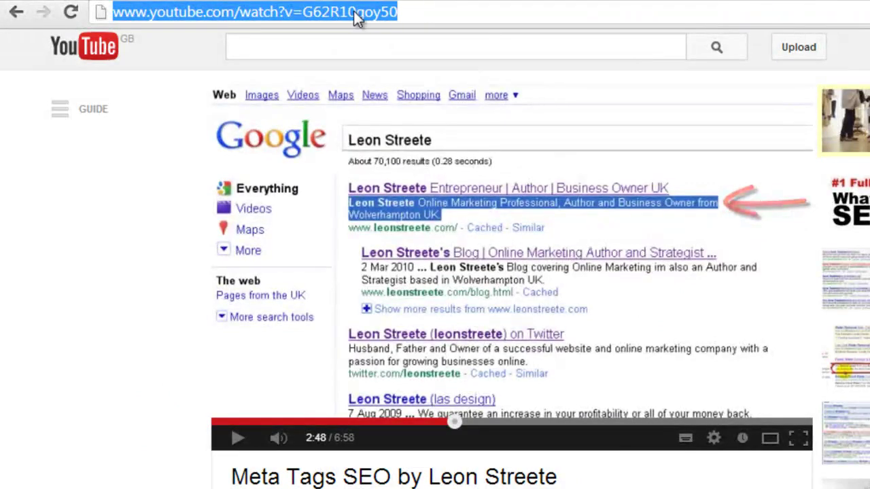
pyautogui.click(413, 11)
pyautogui.hotkey('ctrl', 'a')
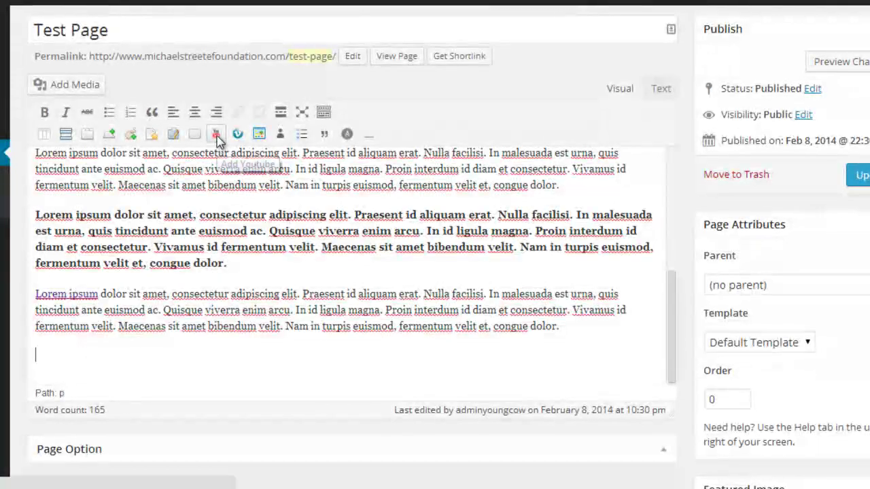
# Add a [youtube] shortcode at the end of Test Page with the video URL replacing PLACE_LINK_HERE, then update.
pyautogui.click(216, 134)
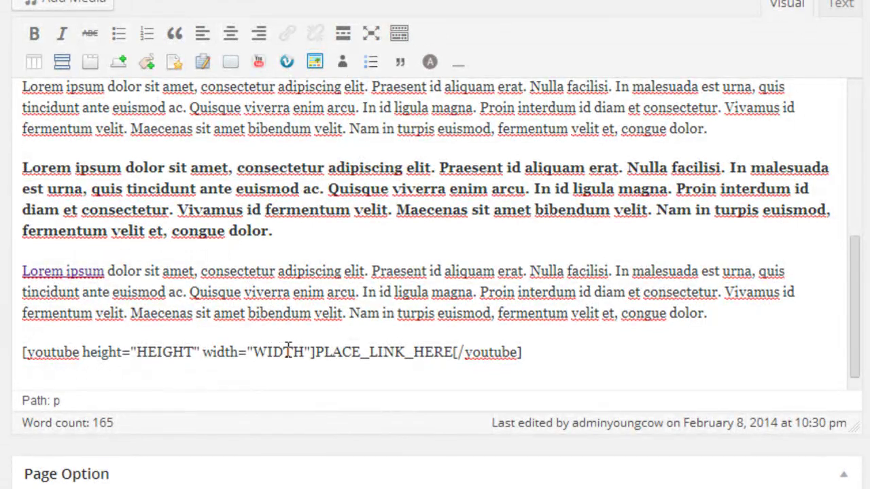
pyautogui.moveTo(316, 352); pyautogui.dragTo(456, 363)
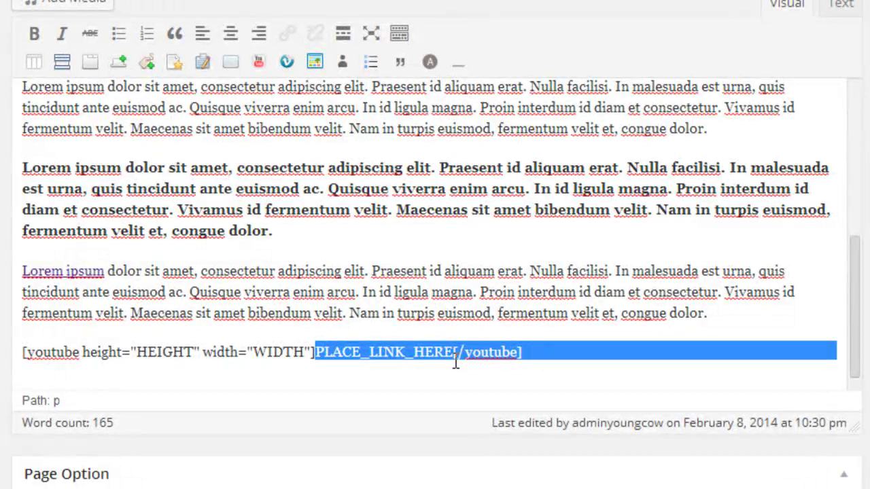
pyautogui.hotkey('shift', 'Left')
pyautogui.hotkey('shift', 'Left')
pyautogui.hotkey('shift', 'Left')
pyautogui.hotkey('shift', 'Left')
pyautogui.hotkey('shift', 'Left')
pyautogui.hotkey('shift', 'Left')
pyautogui.hotkey('shift', 'Left')
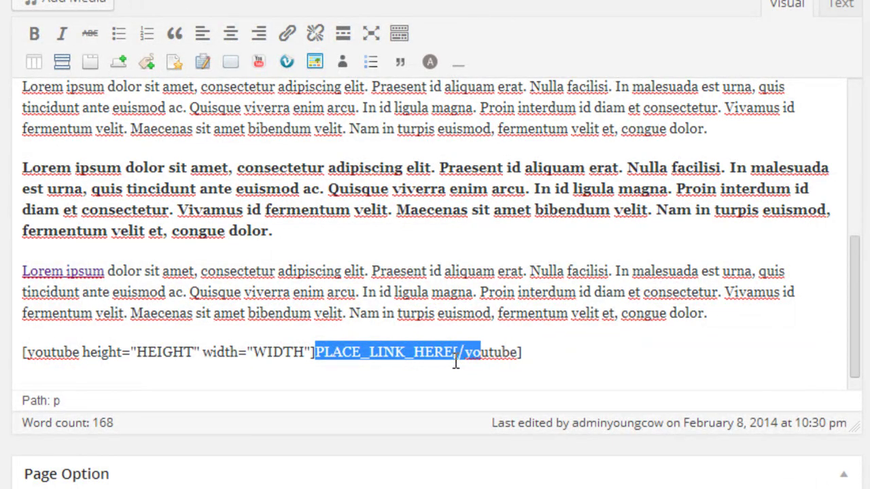
pyautogui.hotkey('shift', 'Left')
pyautogui.hotkey('shift', 'Left')
pyautogui.hotkey('shift', 'Left')
pyautogui.hotkey('shift', 'Left')
pyautogui.write('http://www.youtube.com/watch?v=G62R1ogoy5o')
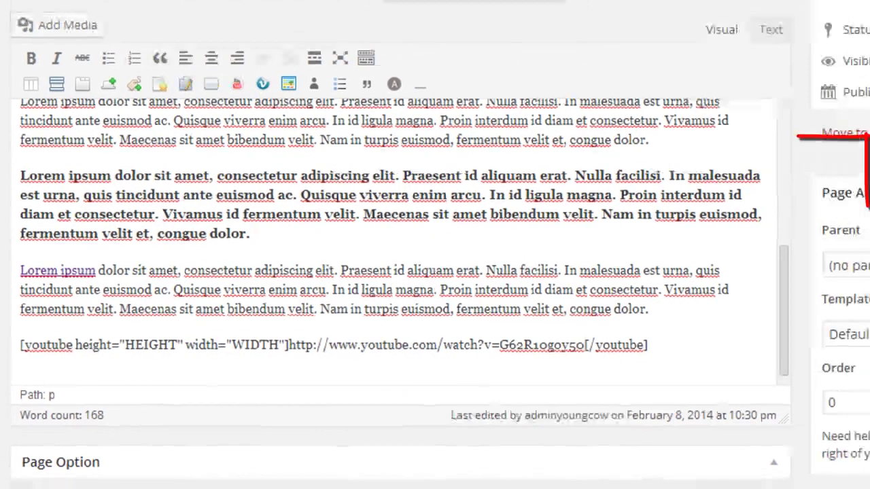
pyautogui.click(840, 174)
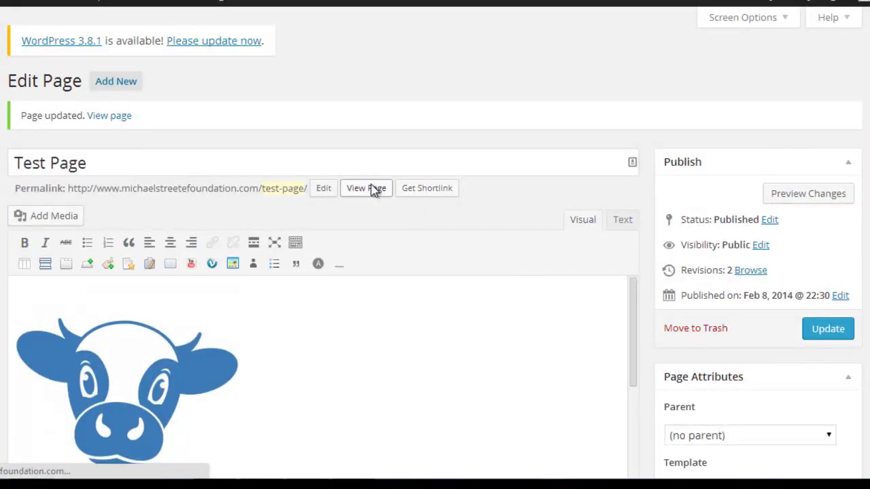
# Check the live Test Page for the Meta Tags SEO video beneath the three Lorem Ipsum paragraphs.
pyautogui.click(372, 190)
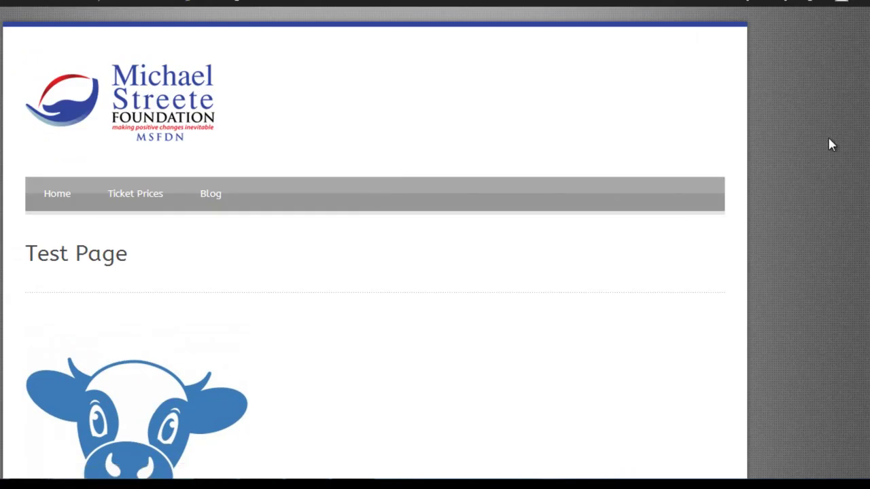
pyautogui.scroll(-10, 726, 259)
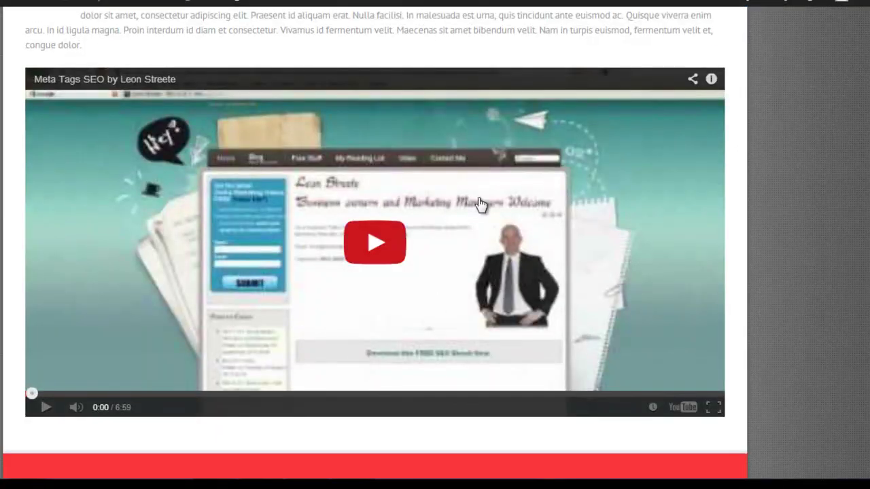
pyautogui.scroll(5, 374, 242)
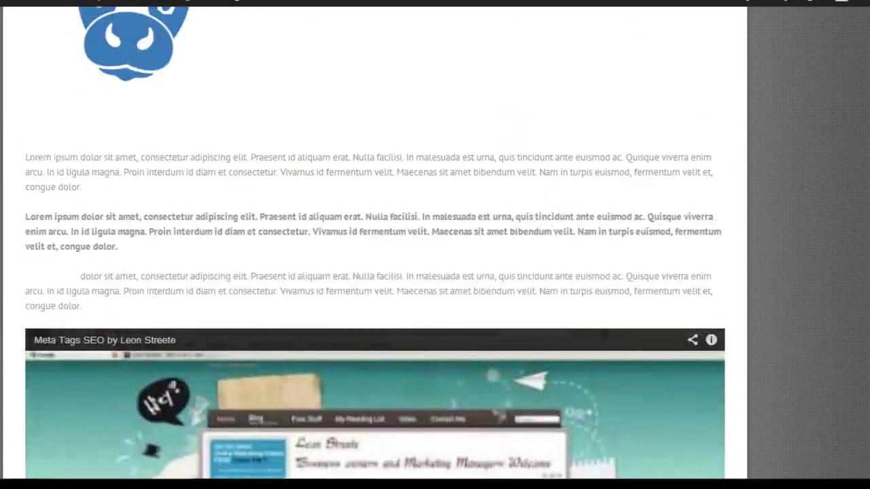
pyautogui.scroll(-10, 374, 242)
pyautogui.scroll(2, 374, 243)
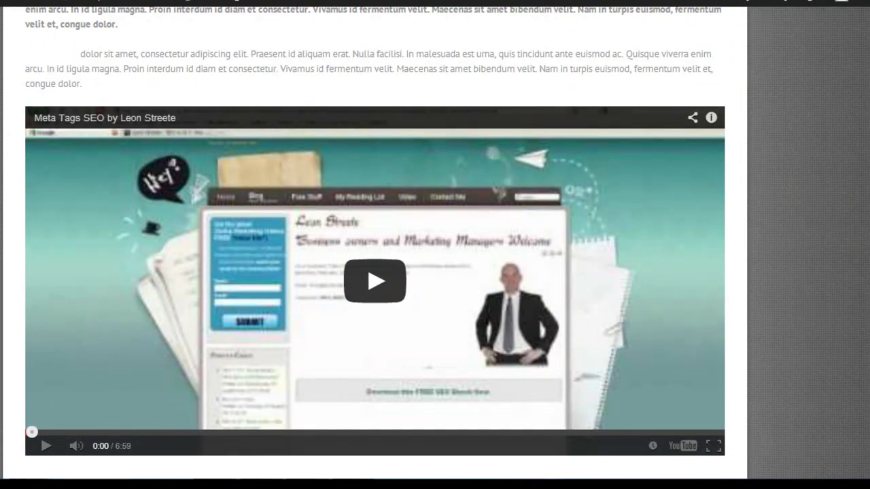
pyautogui.scroll(2, 375, 272)
pyautogui.scroll(-2, 374, 272)
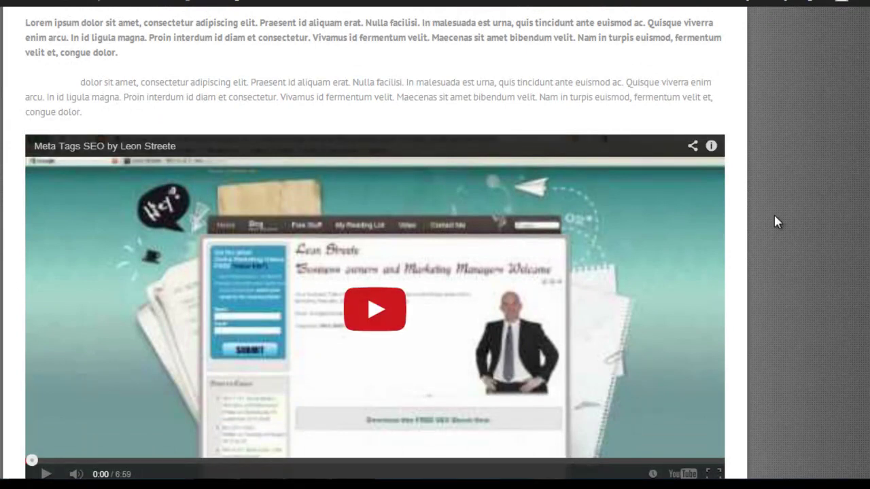
pyautogui.scroll(3, 569, 188)
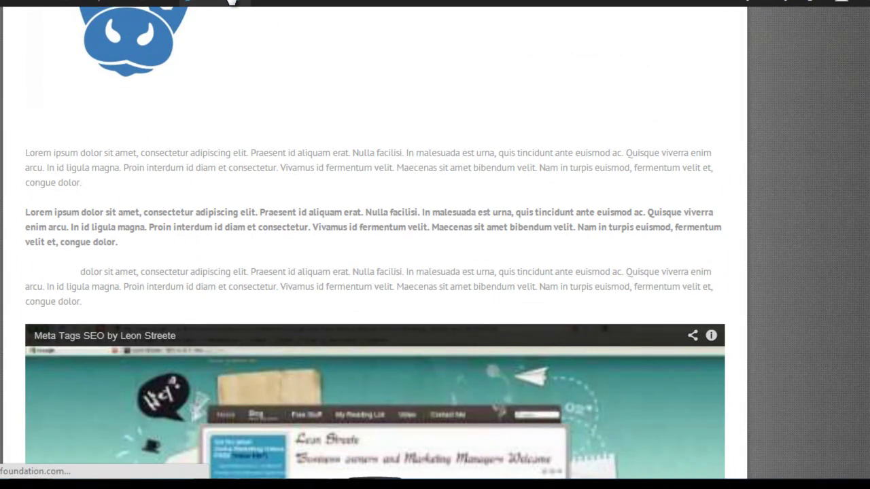
# Reopen Test Page in the editor and select the HEIGHT placeholder in the youtube shortcode.
pyautogui.click(231, 2)
pyautogui.scroll(-4, 435, 245)
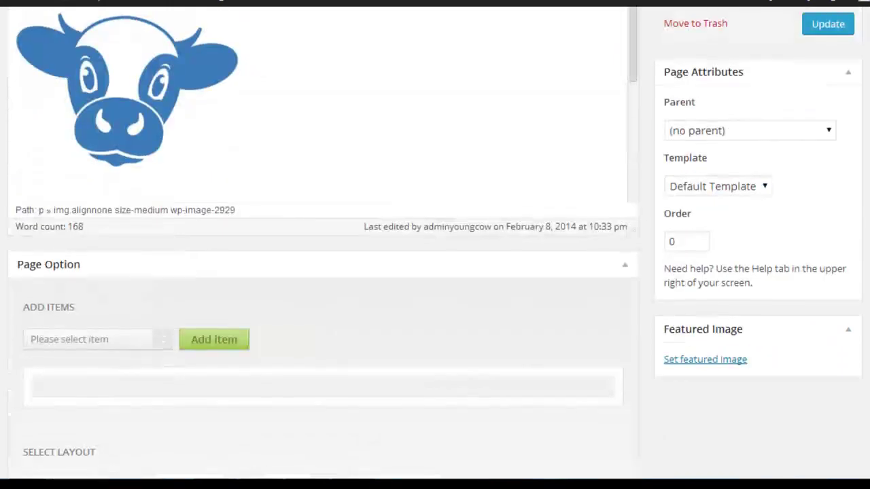
pyautogui.scroll(-2, 526, 68)
pyautogui.scroll(3, 526, 68)
pyautogui.moveTo(631, 93)
pyautogui.moveTo(631, 93); pyautogui.dragTo(404, 255)
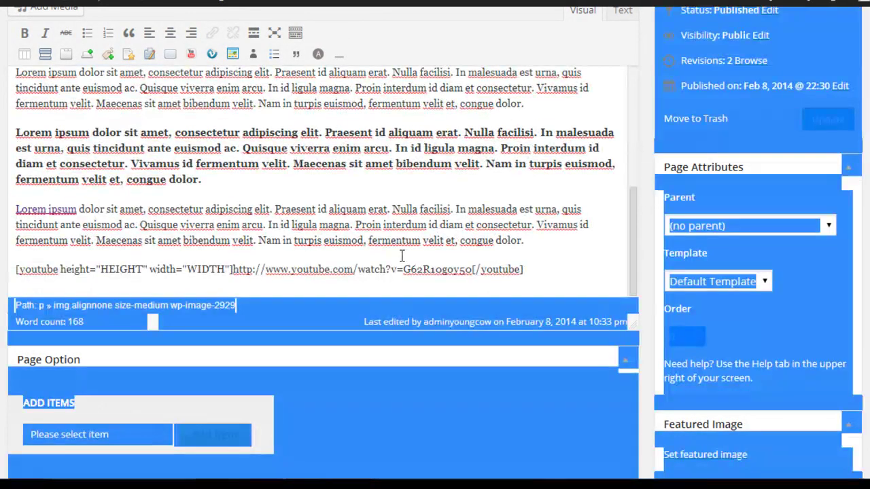
pyautogui.click(244, 263)
pyautogui.doubleClick(123, 269)
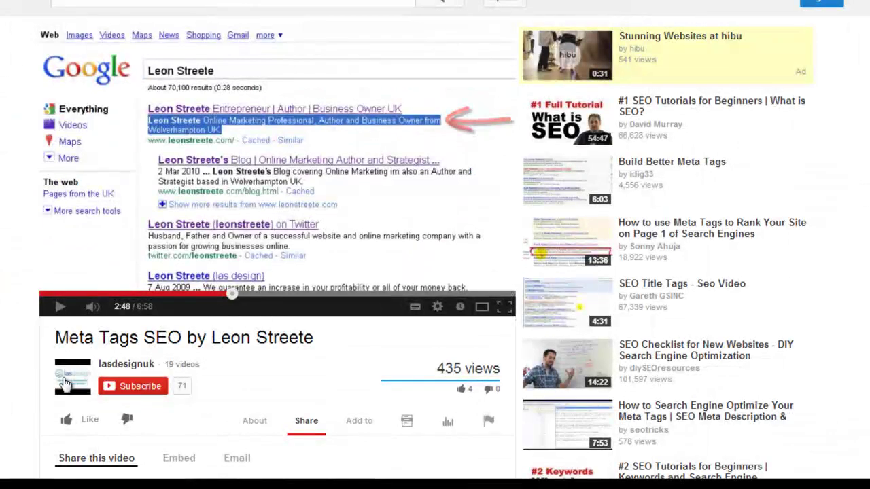
# Show the video's embed code under Share > Embed and read its 560 × 315 size.
pyautogui.scroll(-2, 515, 293)
pyautogui.scroll(-2, 48, 374)
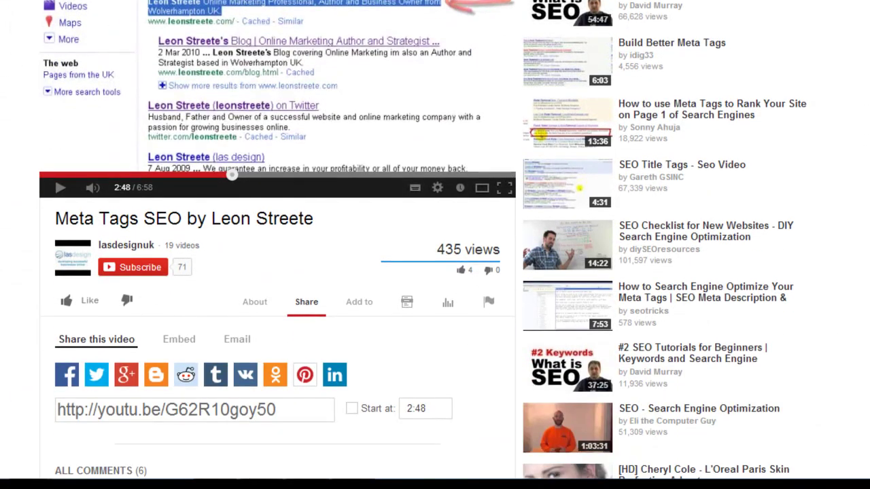
pyautogui.click(178, 340)
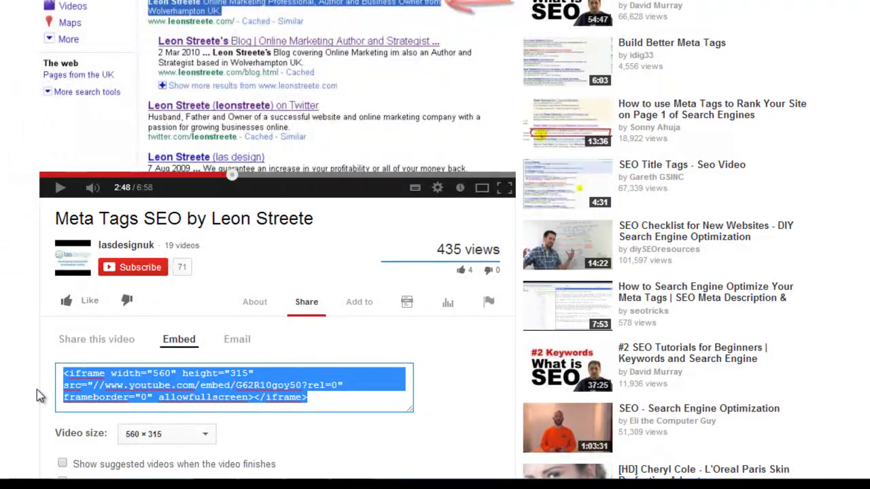
pyautogui.click(134, 385)
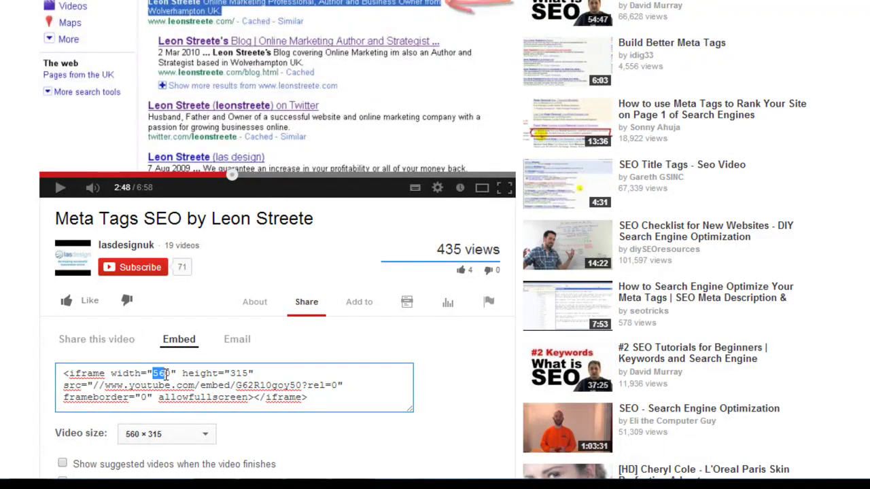
pyautogui.doubleClick(239, 373)
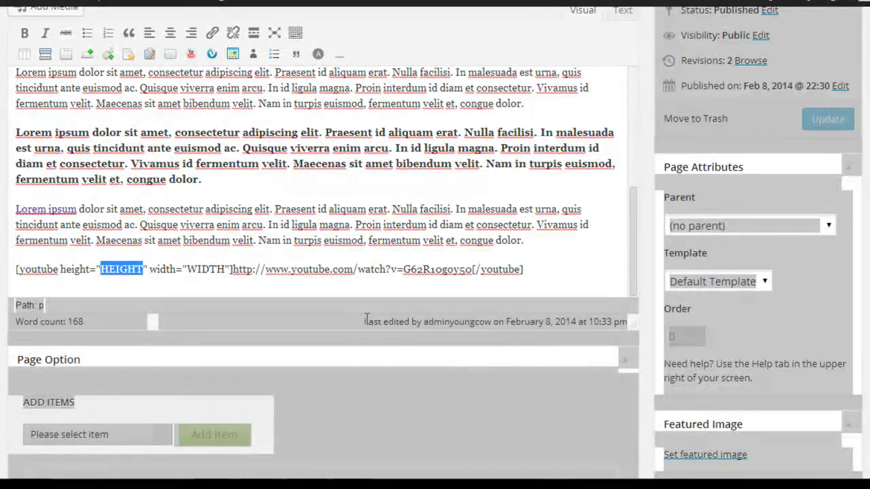
# Fill the shortcode with height 560 and width 315, then update Test Page.
pyautogui.write('560')
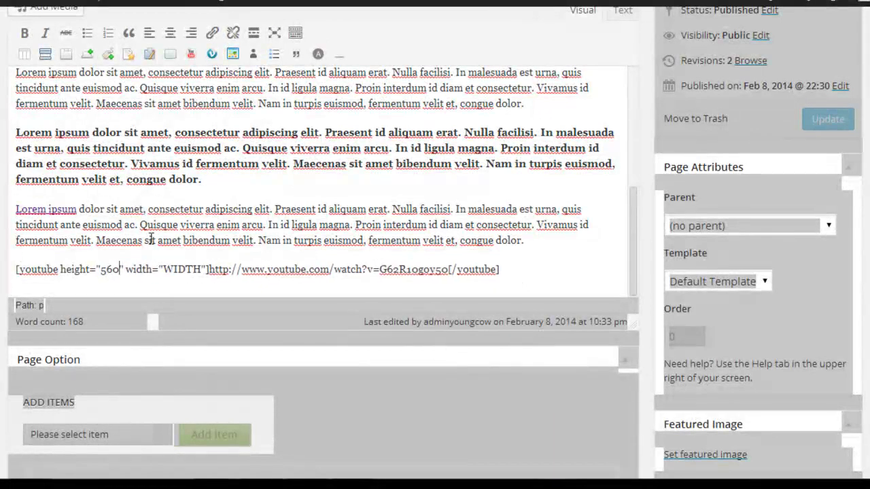
pyautogui.doubleClick(171, 269)
pyautogui.write('315')
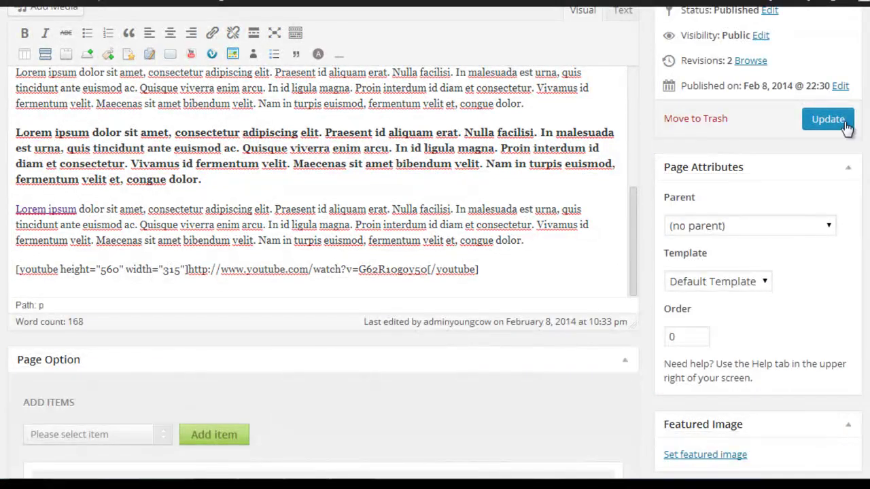
pyautogui.click(844, 128)
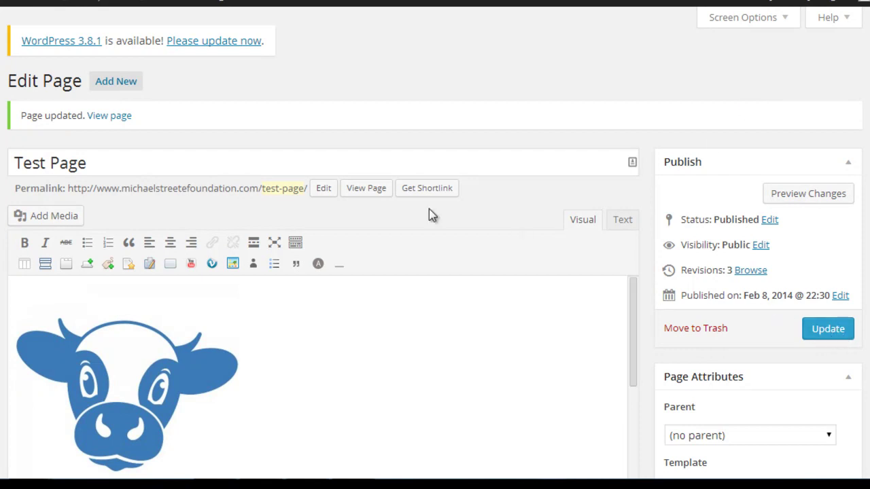
pyautogui.click(363, 197)
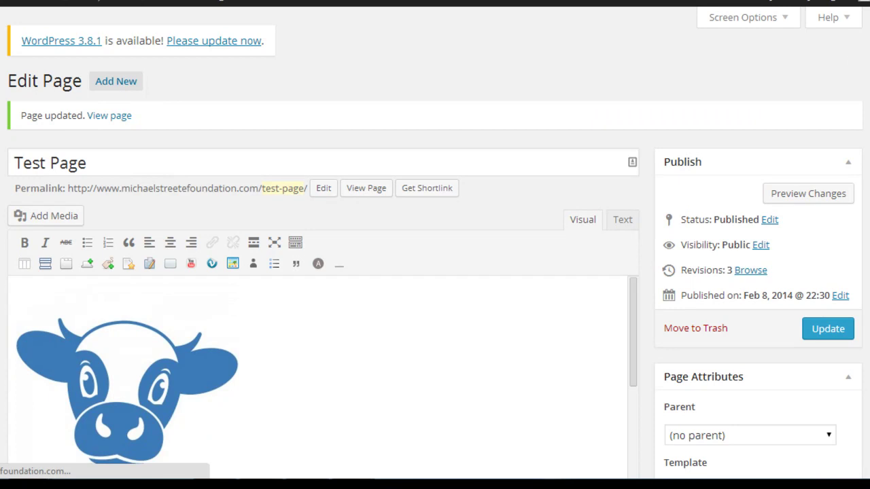
pyautogui.scroll(-10, 375, 244)
pyautogui.scroll(2, 375, 244)
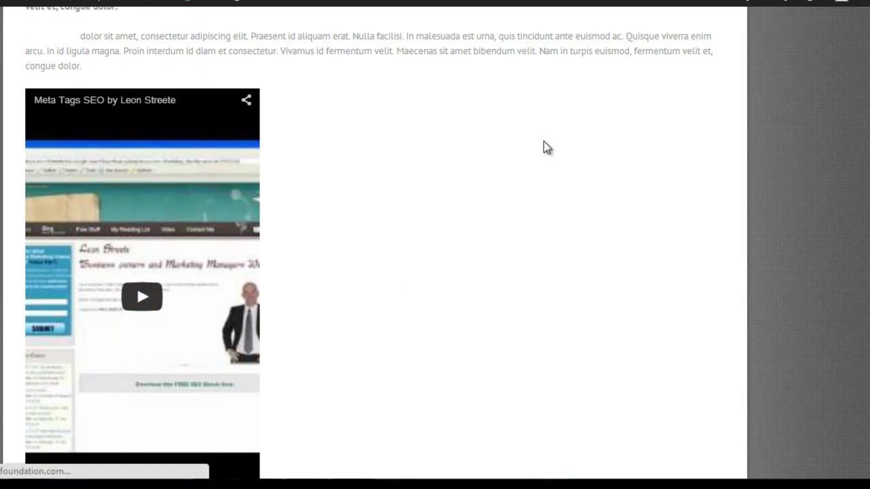
pyautogui.hotkey('alt', 'Left')
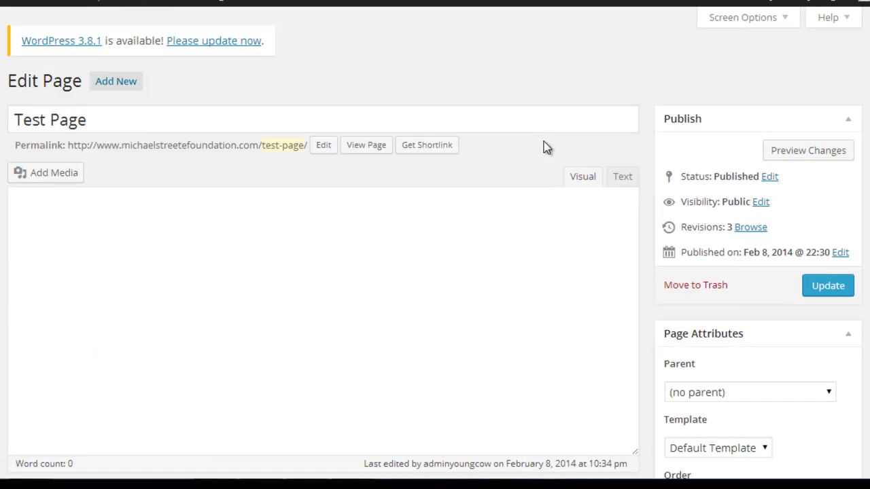
# Swap the shortcode values to height="315" and width="560" and update Test Page.
pyautogui.scroll(-3, 646, 102)
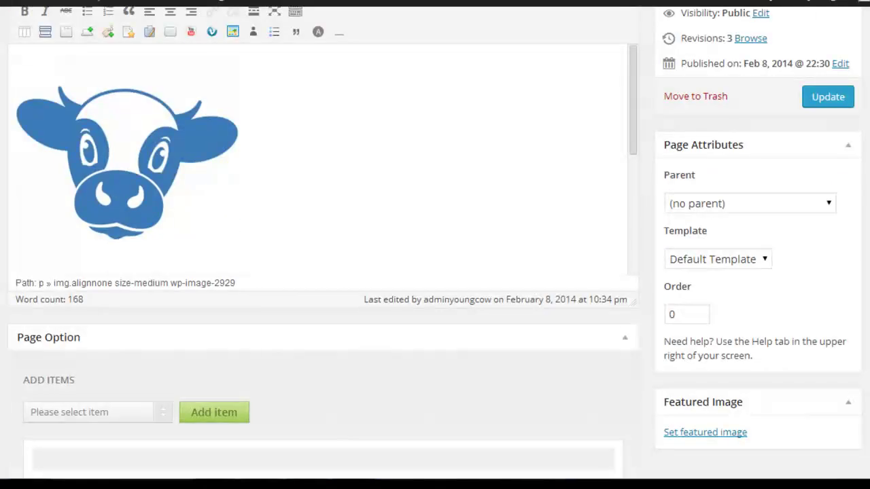
pyautogui.scroll(-1, 635, 82)
pyautogui.moveTo(635, 95); pyautogui.dragTo(664, 192)
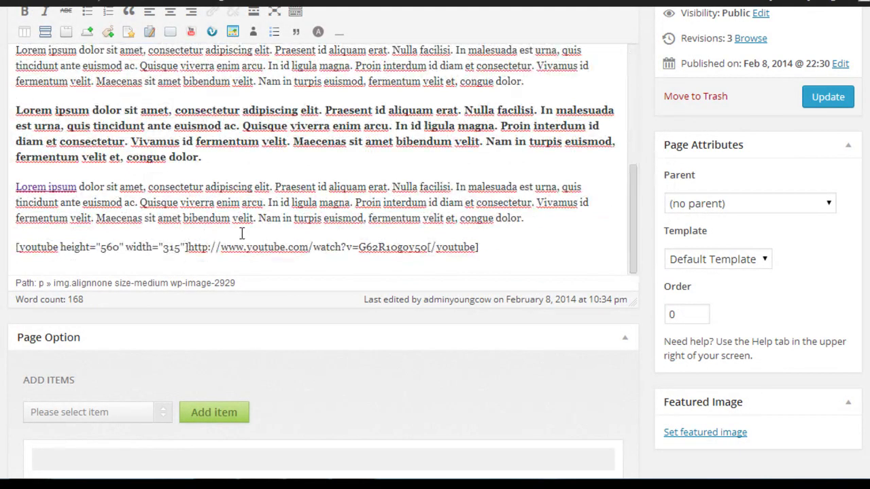
pyautogui.doubleClick(111, 249)
pyautogui.write('315')
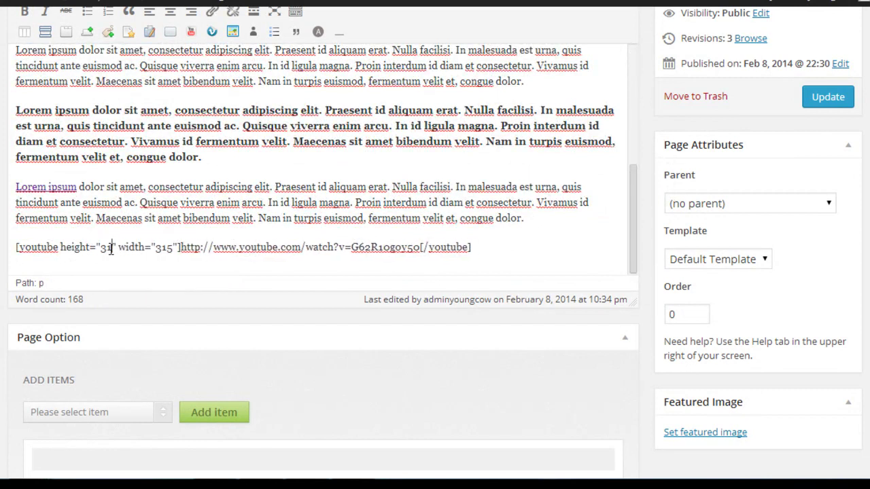
pyautogui.doubleClick(168, 247)
pyautogui.write('560')
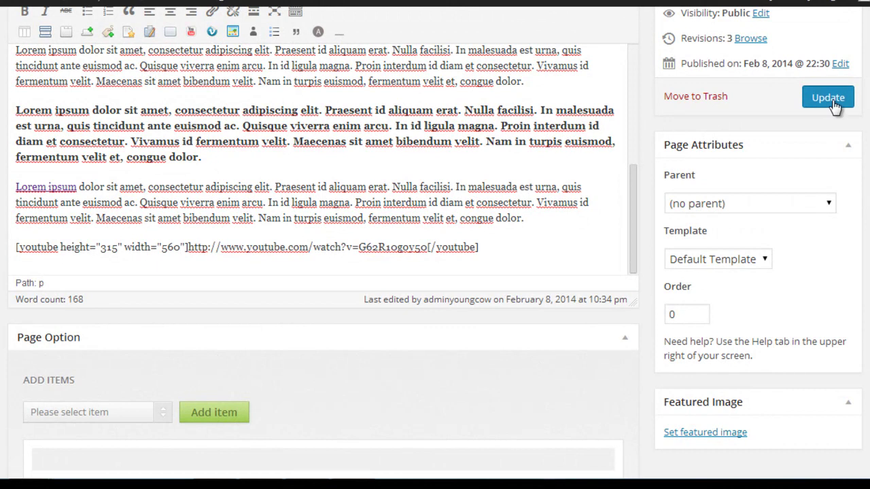
pyautogui.click(836, 106)
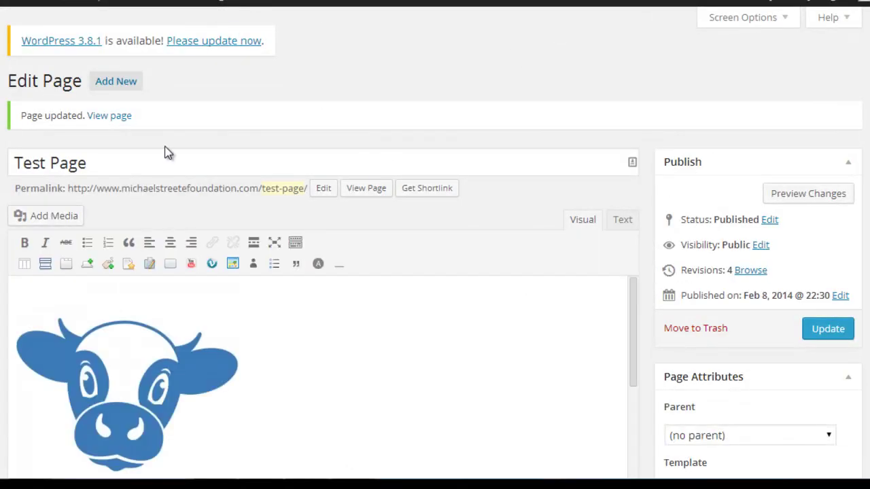
# View the live Test Page and confirm the video now displays at widescreen 560 × 315.
pyautogui.click(381, 190)
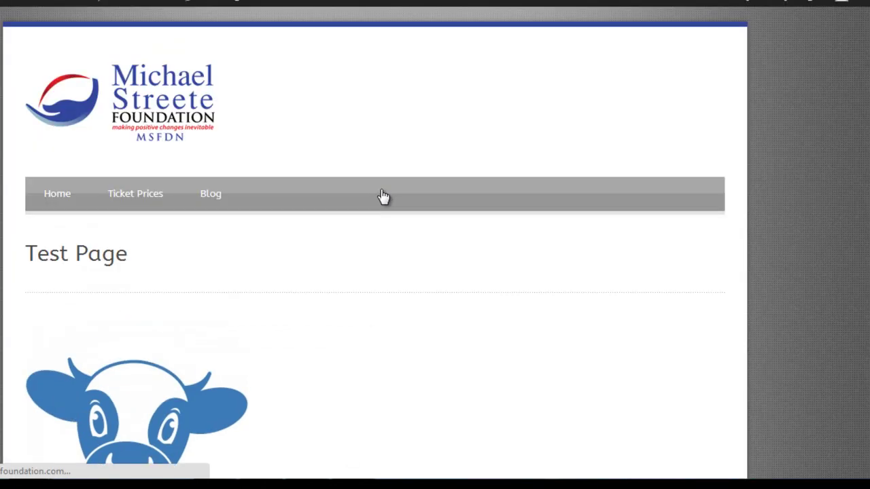
pyautogui.scroll(-5, 373, 272)
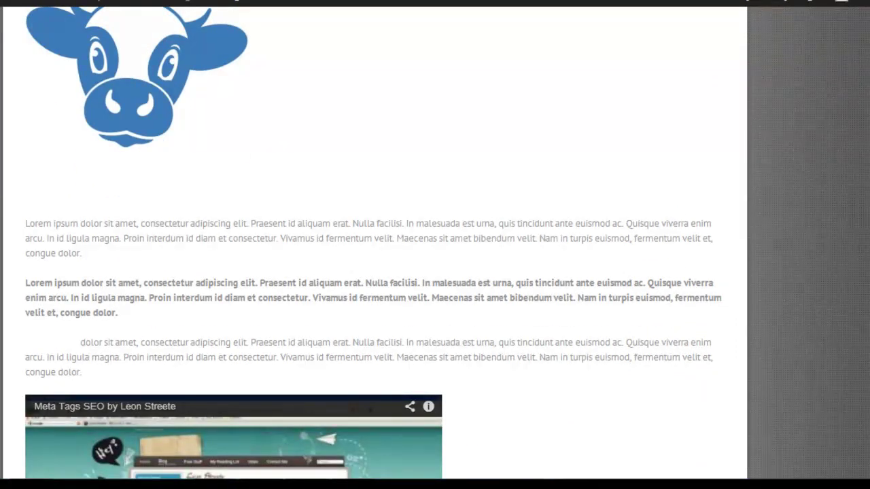
pyautogui.scroll(-3, 374, 271)
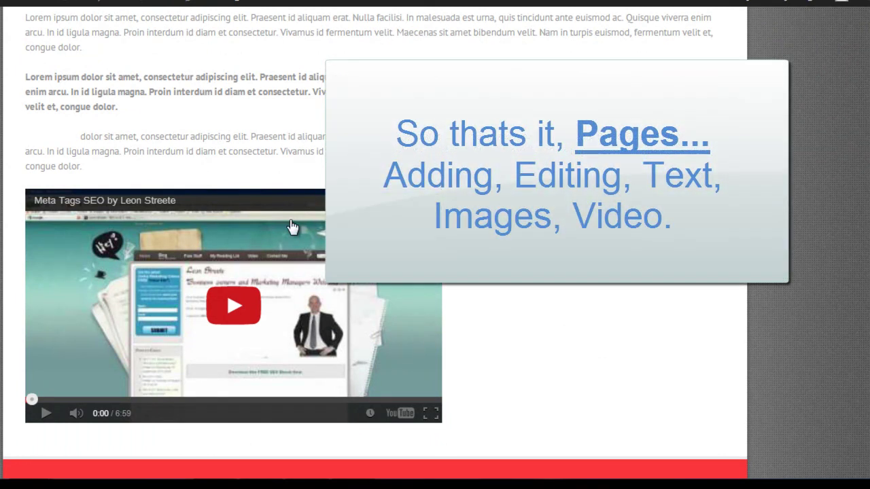
pyautogui.scroll(8, 374, 244)
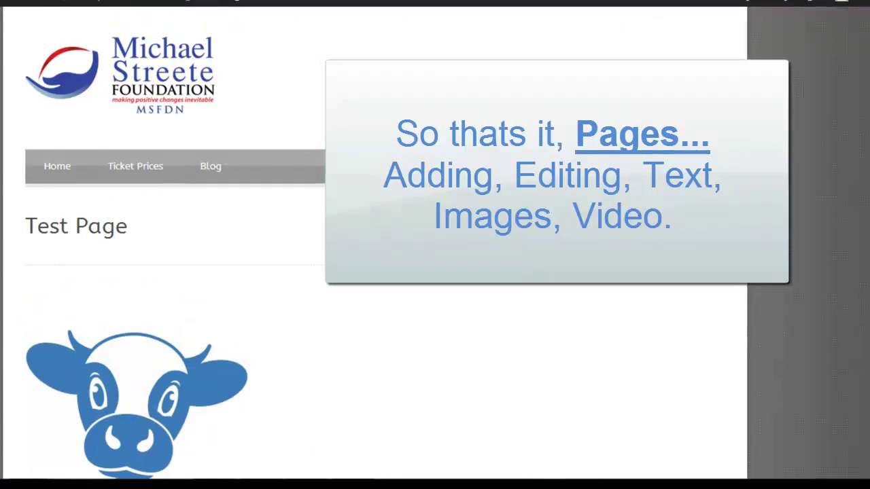
pyautogui.scroll(1, 374, 244)
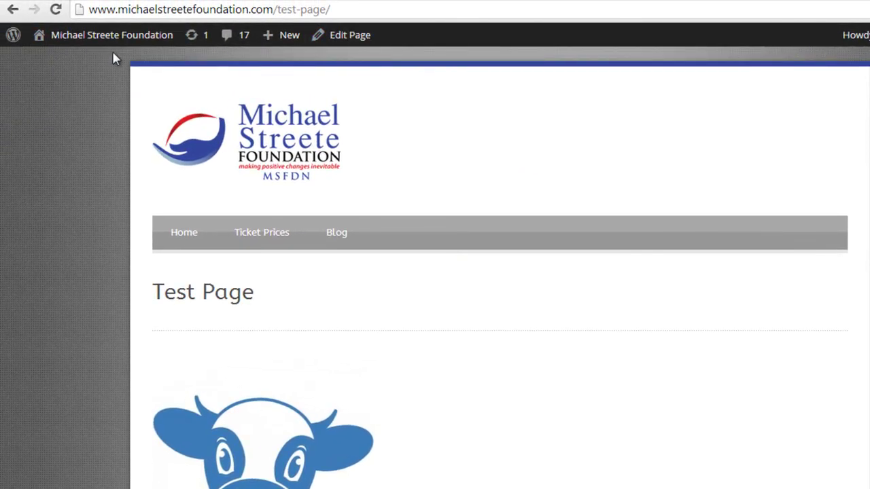
# Go to the Dashboard from the site-name menu, briefly open New Post from Activity, then return.
pyautogui.moveTo(92, 43)
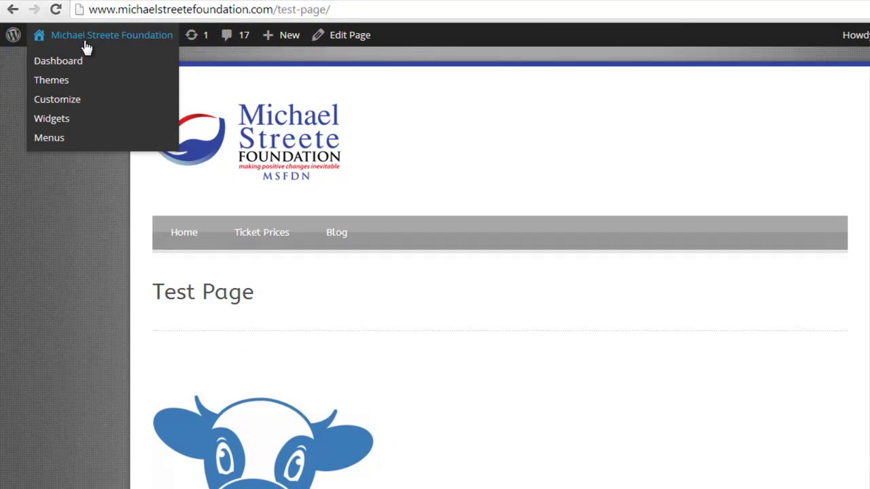
pyautogui.click(71, 69)
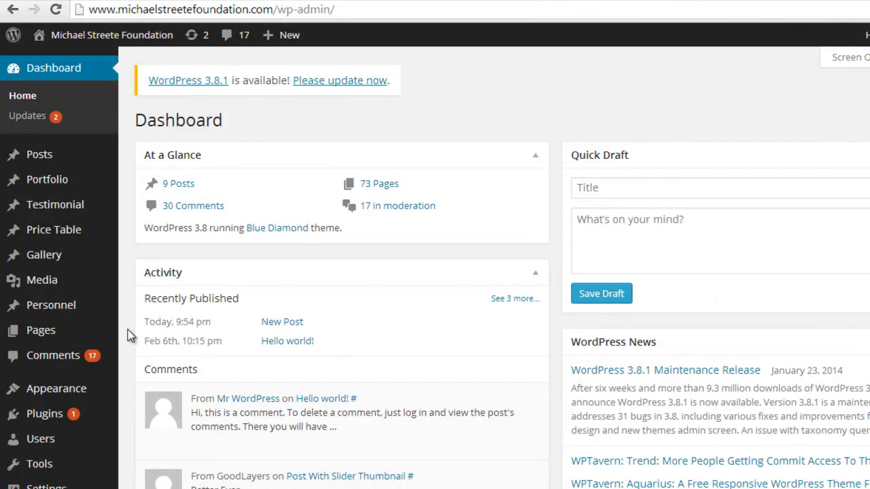
pyautogui.click(282, 321)
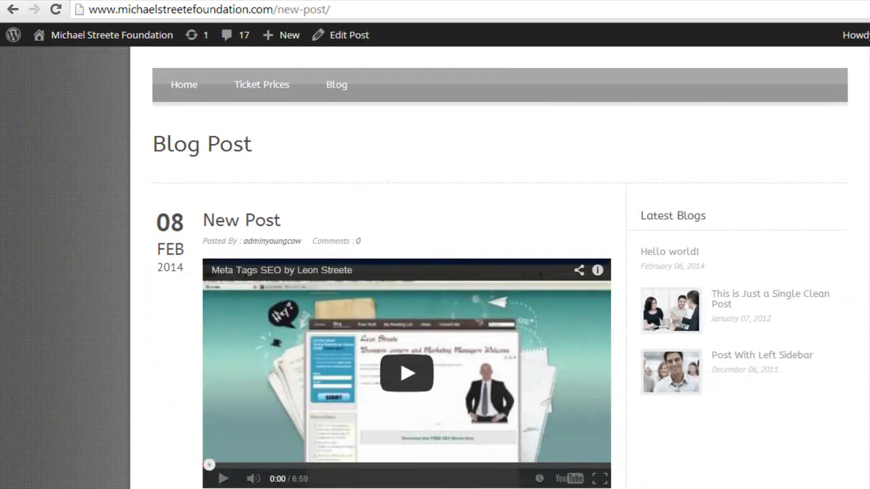
pyautogui.scroll(1, 435, 272)
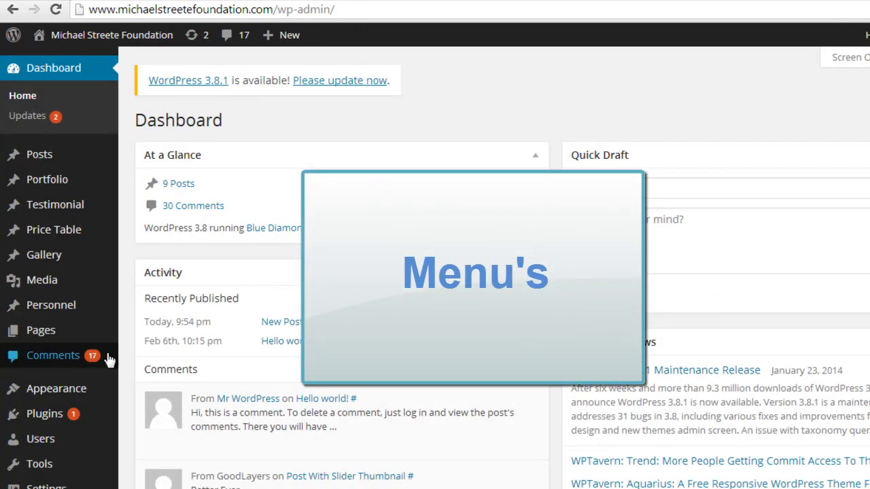
# Open Appearance > Menus to show Main Menu with Home, Ticket Prices and Blog.
pyautogui.moveTo(111, 393)
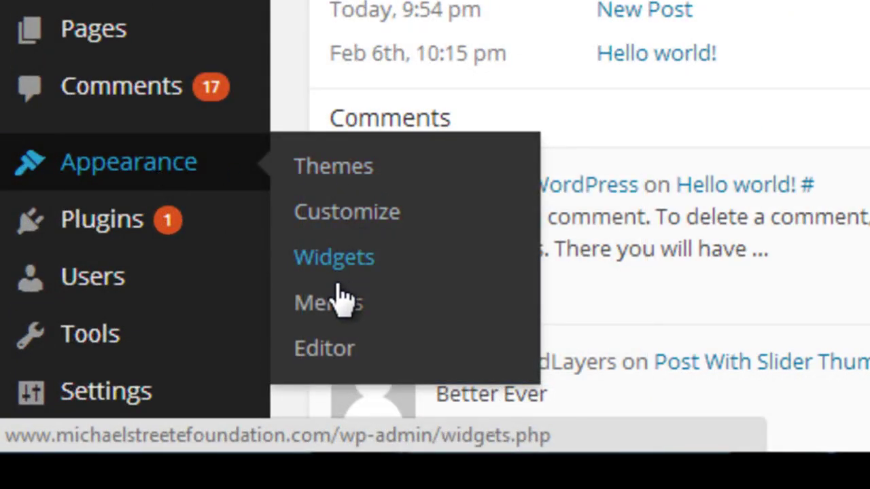
pyautogui.click(336, 304)
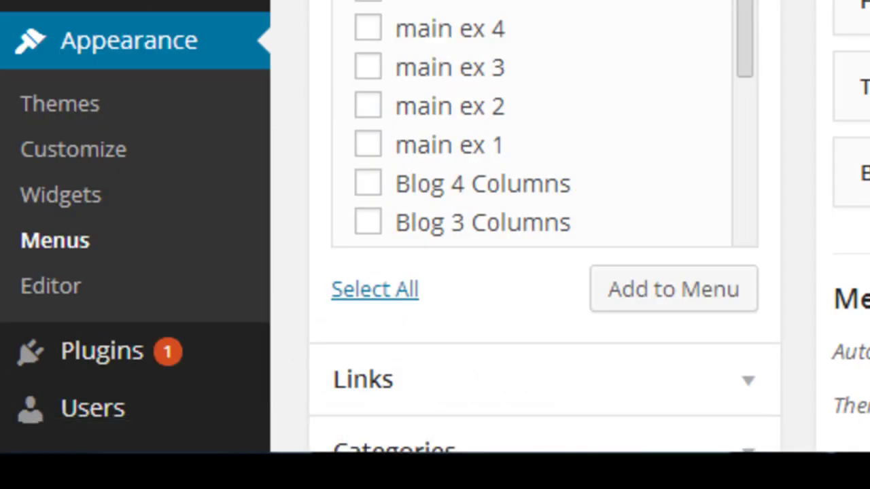
pyautogui.scroll(-1, 435, 258)
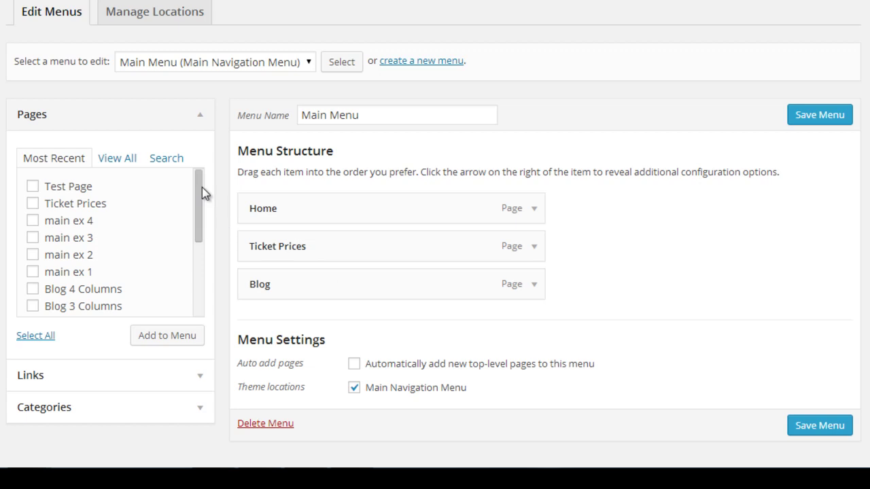
# Add the ticked Test Page to the Main Menu and save the menu.
pyautogui.moveTo(201, 187); pyautogui.dragTo(196, 122)
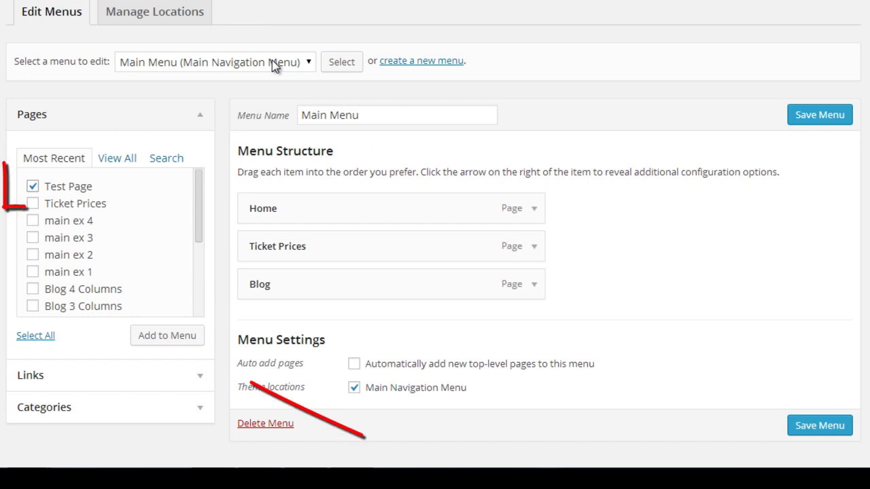
pyautogui.click(183, 343)
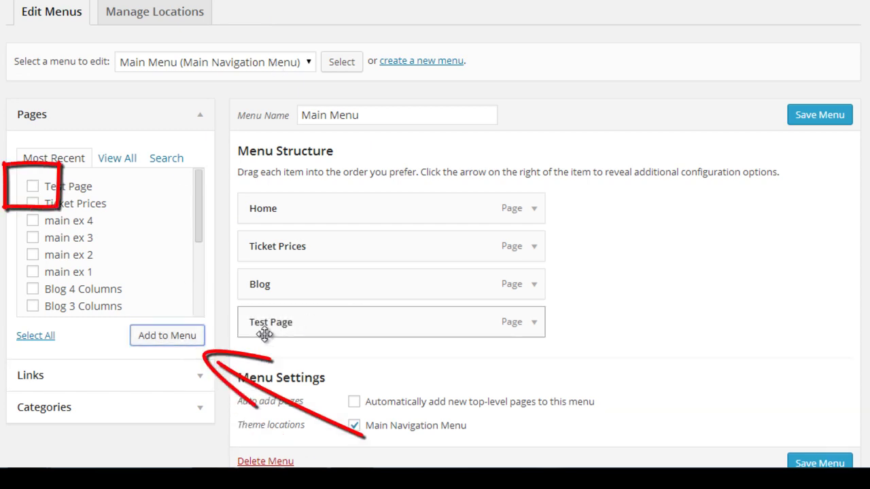
pyautogui.click(834, 120)
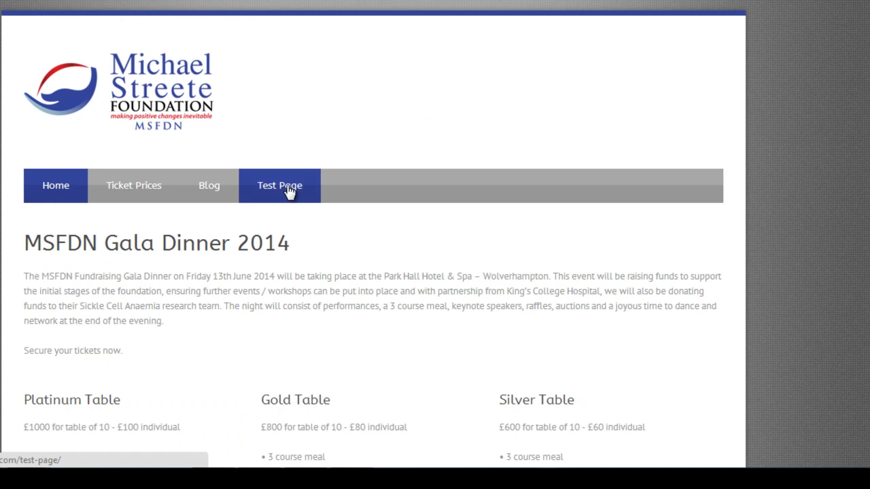
# Open Test Page from the live site's navigation bar and scroll through it.
pyautogui.click(287, 190)
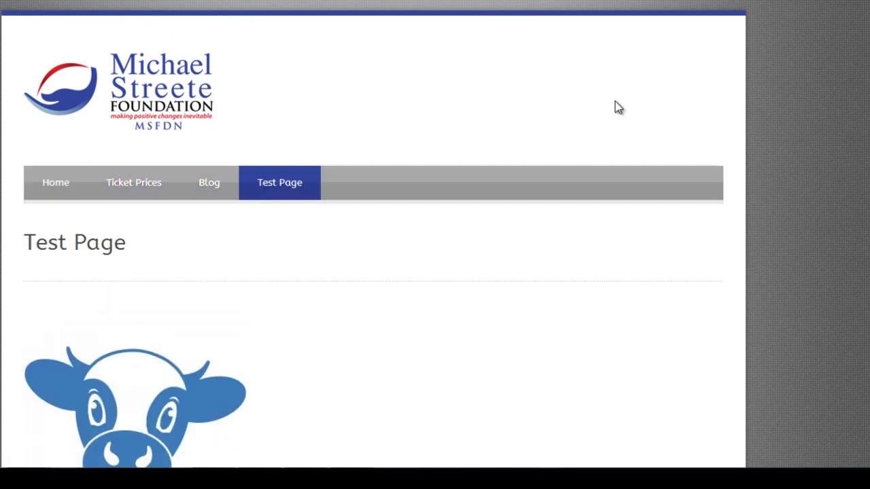
pyautogui.scroll(-3, 615, 102)
pyautogui.scroll(-8, 615, 103)
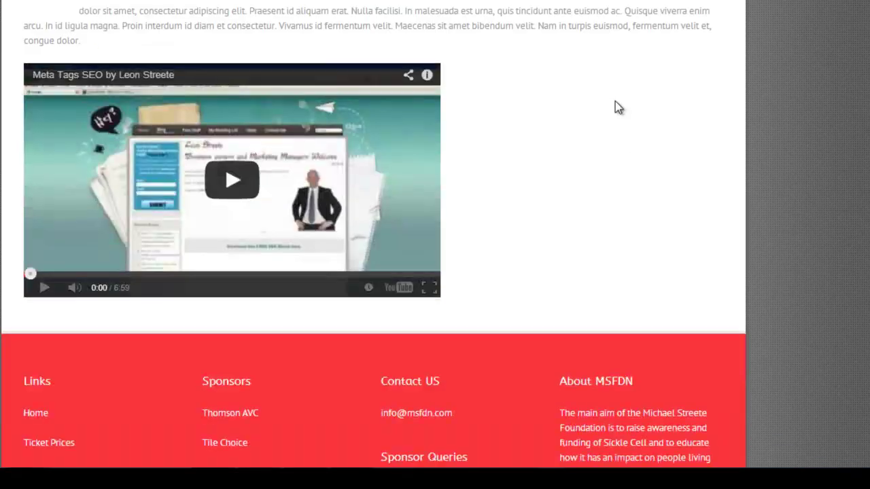
pyautogui.scroll(10, 615, 107)
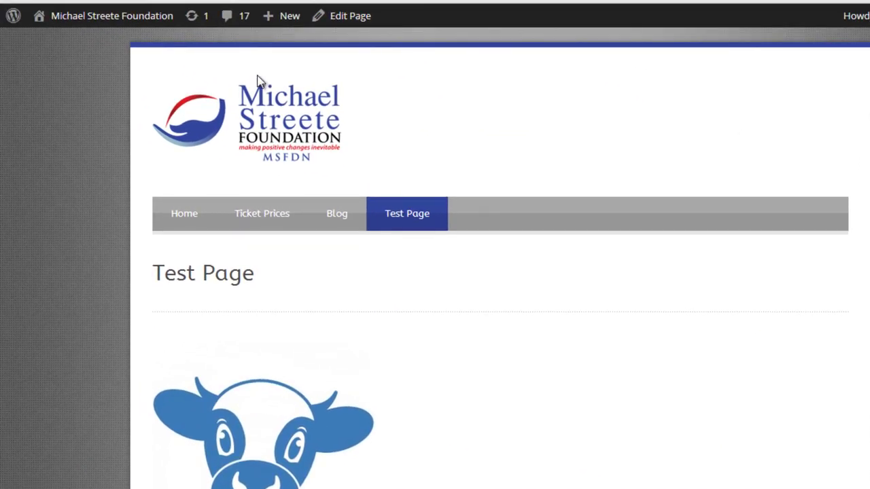
pyautogui.moveTo(141, 32)
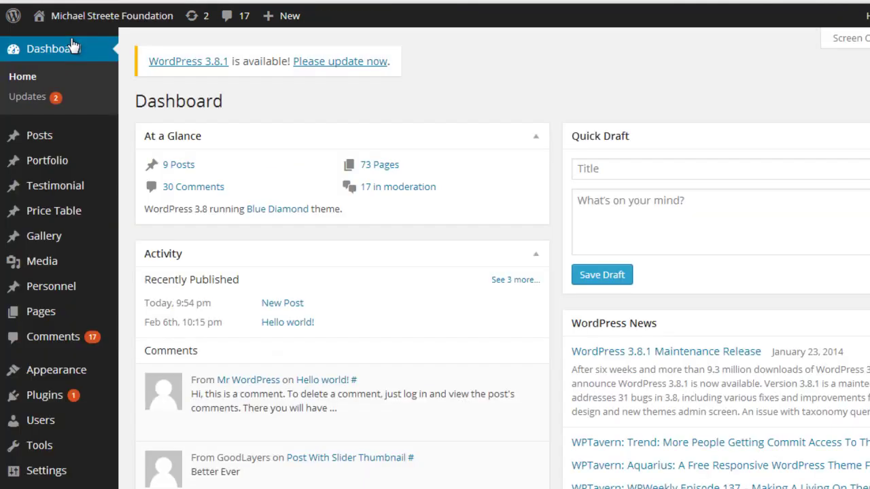
# Open the Pages list and search it for 'test'.
pyautogui.click(57, 310)
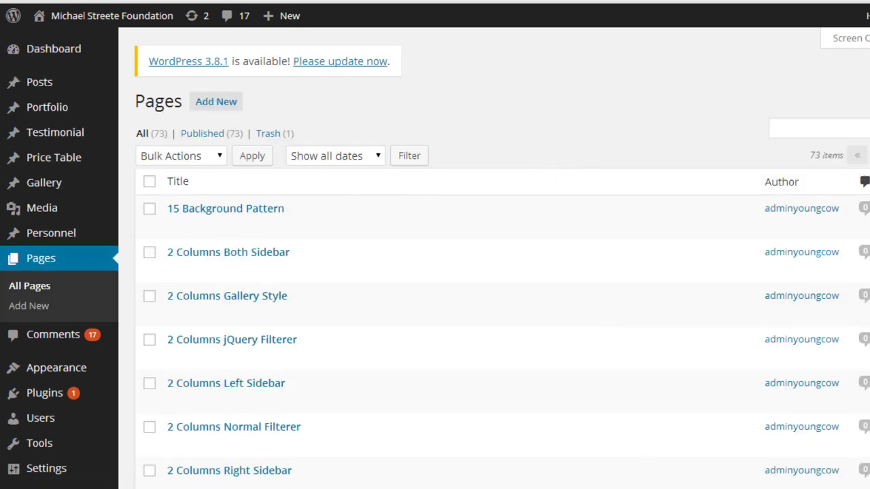
pyautogui.scroll(-1, 435, 272)
pyautogui.scroll(-15, 435, 272)
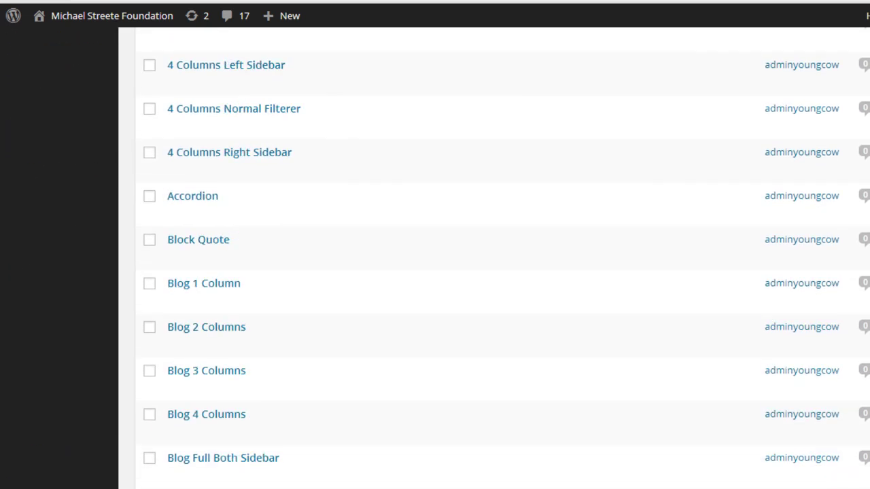
pyautogui.scroll(-12, 435, 271)
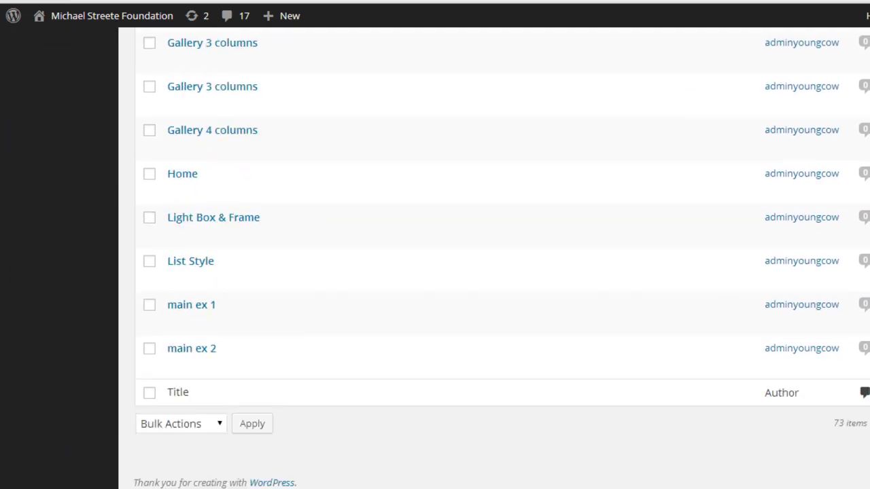
pyautogui.scroll(20, 435, 272)
pyautogui.click(385, 226)
pyautogui.write('test')
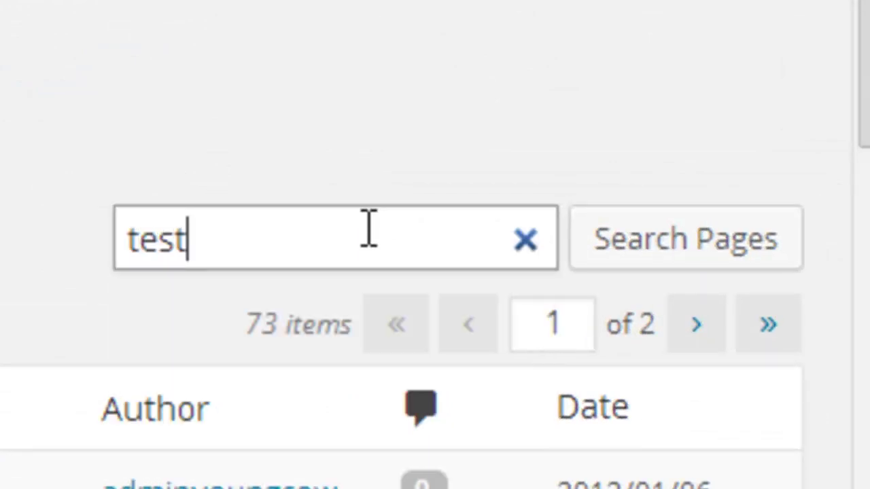
pyautogui.press('Return')
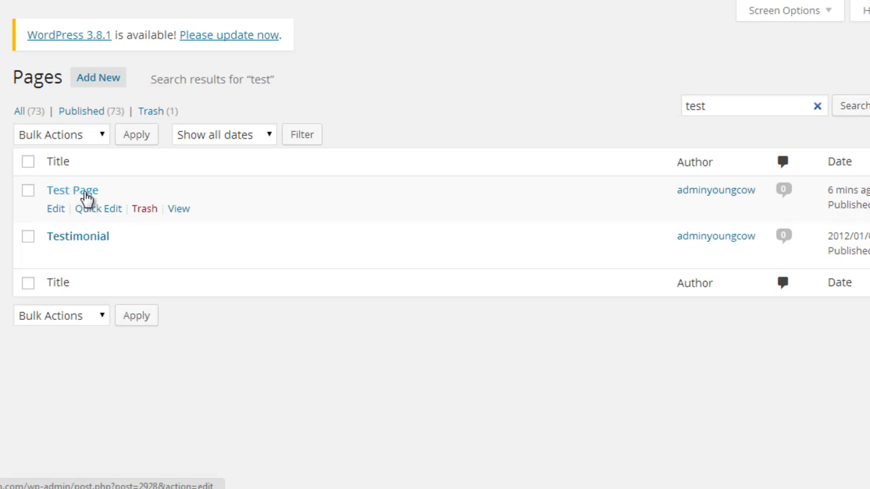
# Trash Test Page, then select it in the Trash view and restore it.
pyautogui.click(144, 209)
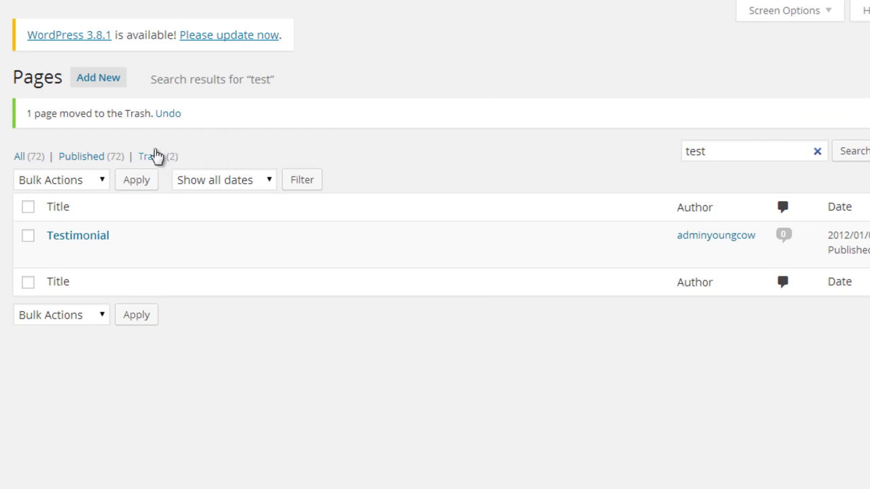
pyautogui.click(161, 156)
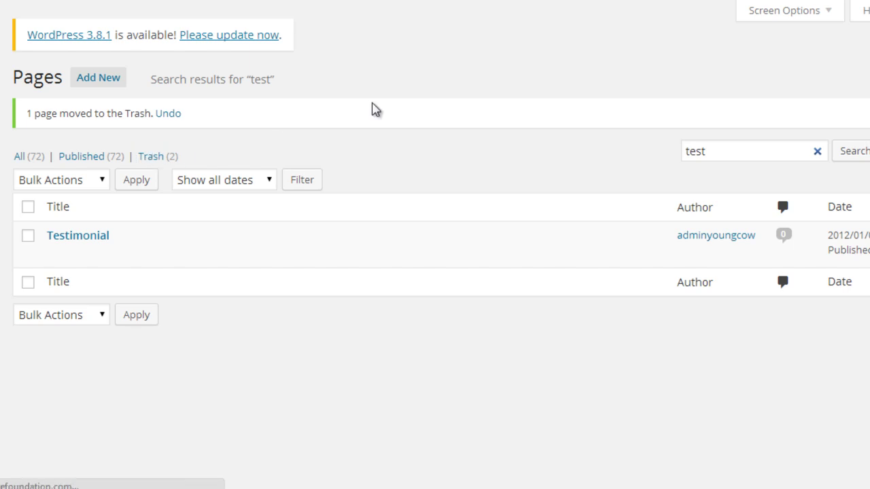
pyautogui.click(29, 164)
pyautogui.click(28, 165)
pyautogui.click(29, 193)
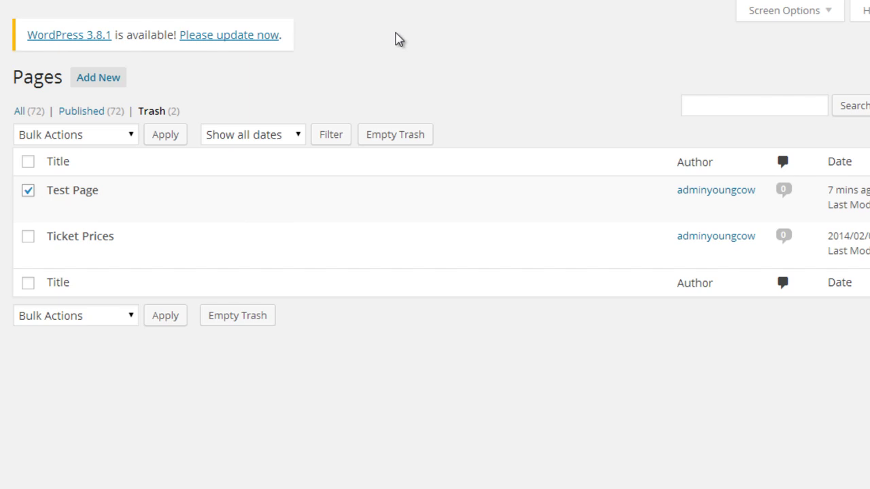
pyautogui.moveTo(122, 193)
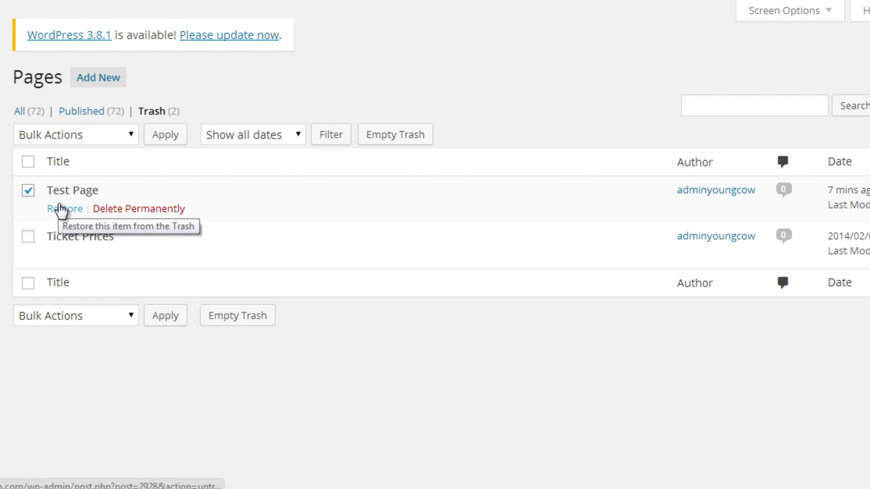
pyautogui.click(59, 209)
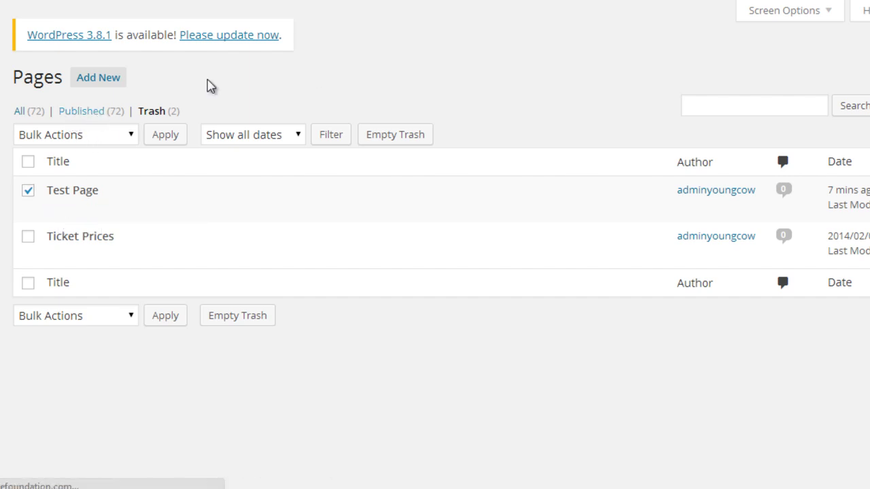
pyautogui.click(64, 216)
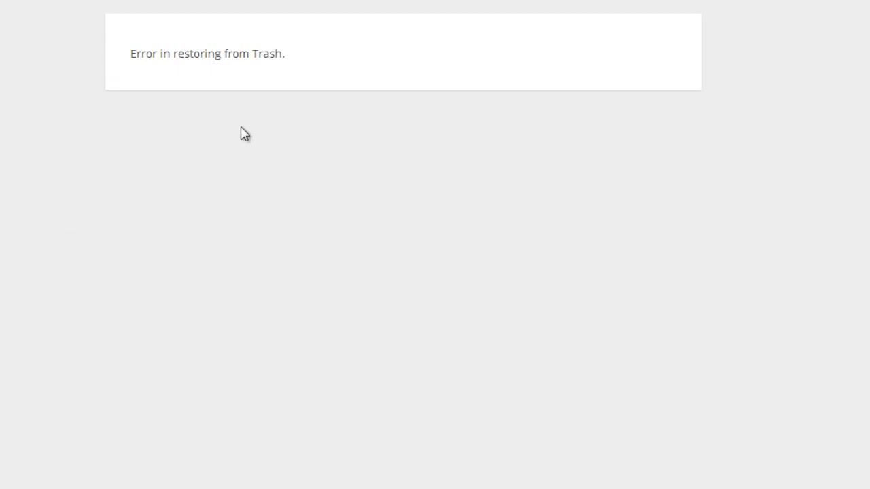
pyautogui.hotkey('alt', 'Left')
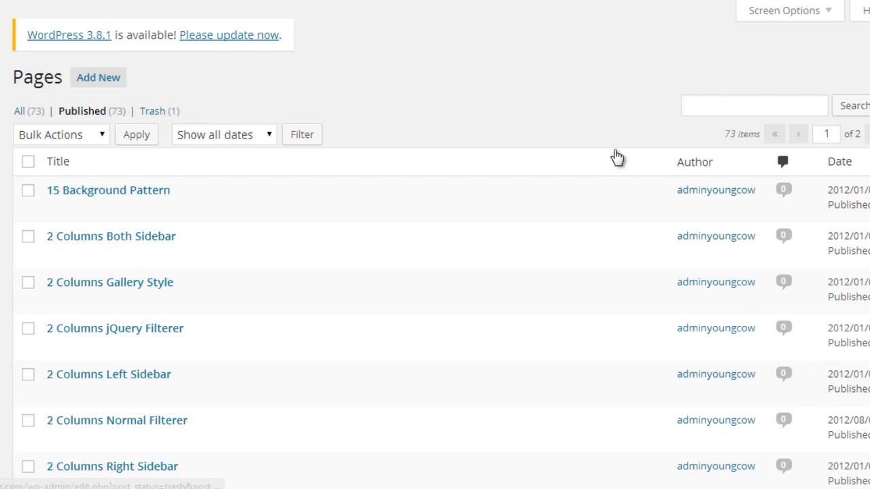
# Search the pages for 'test' again to confirm Test Page is published beside Testimonial.
pyautogui.click(718, 110)
pyautogui.write('test')
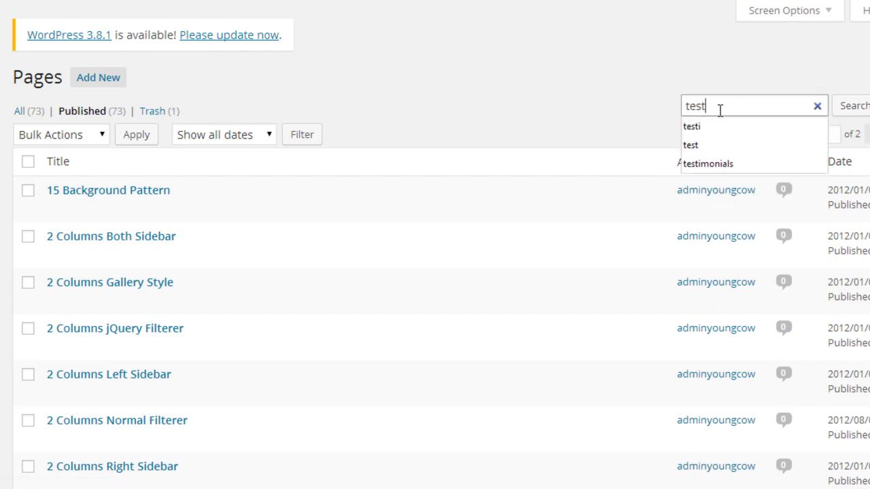
pyautogui.press('Return')
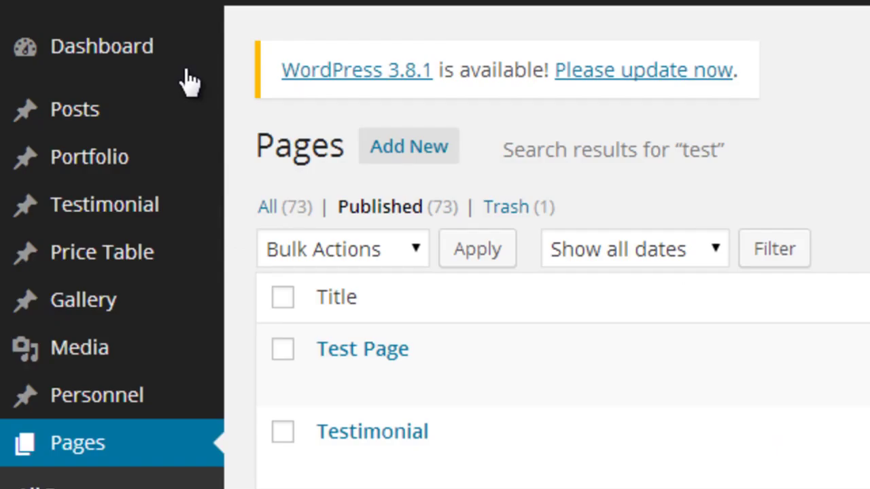
pyautogui.moveTo(170, 52)
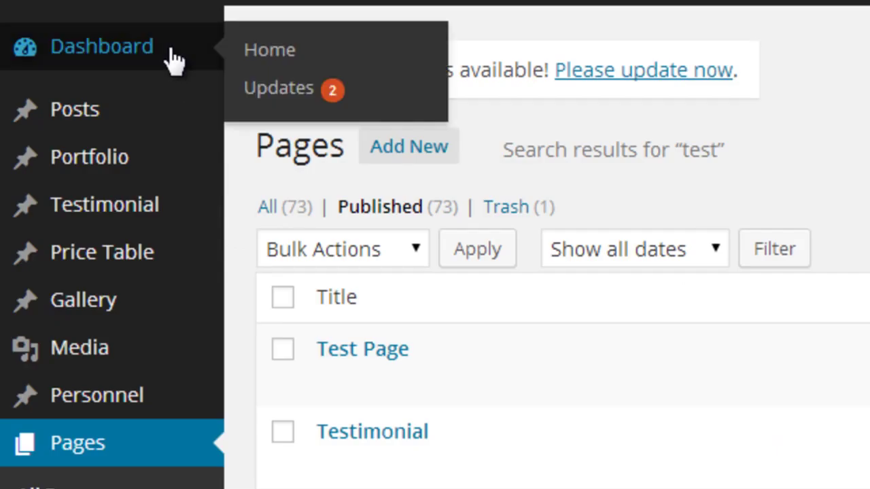
pyautogui.moveTo(141, 110)
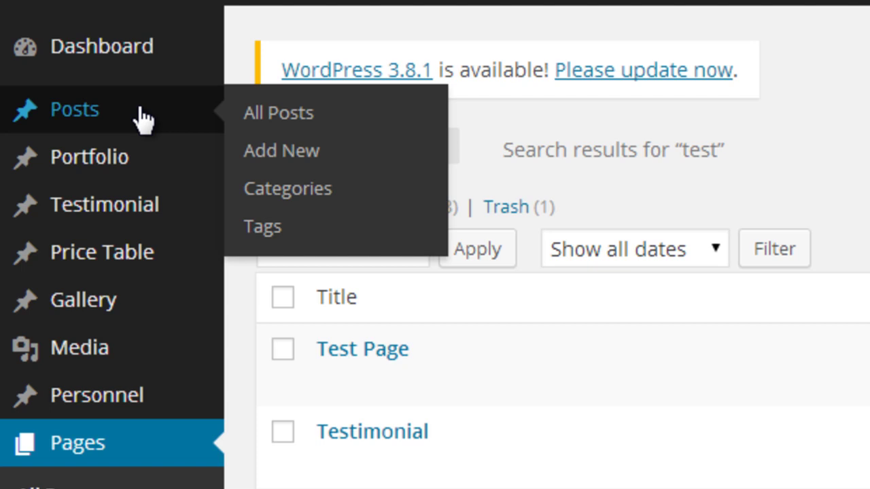
# Open the All Posts list and look over its 9 published posts.
pyautogui.click(87, 109)
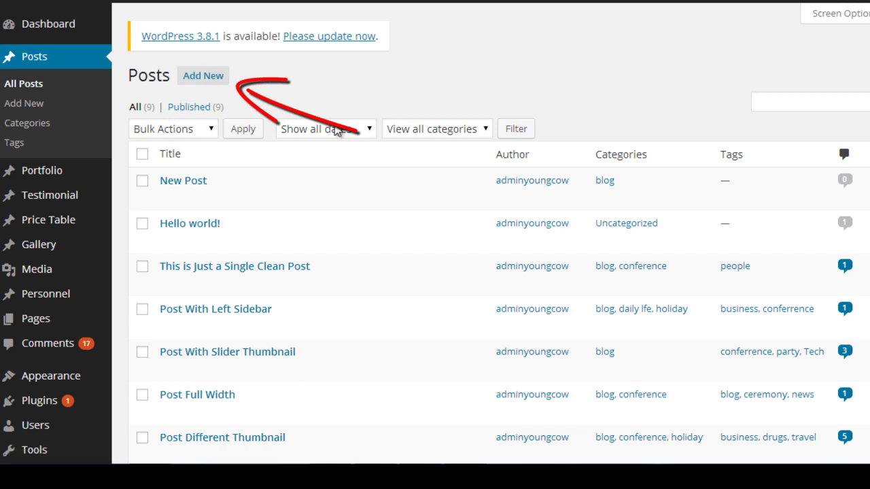
pyautogui.scroll(-3, 568, 78)
pyautogui.scroll(3, 568, 79)
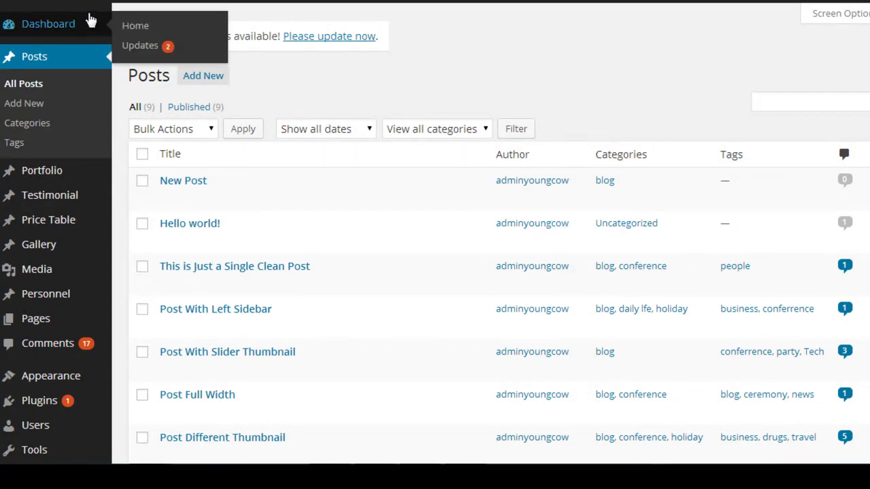
pyautogui.moveTo(112, 3)
pyautogui.rightClick(105, 22)
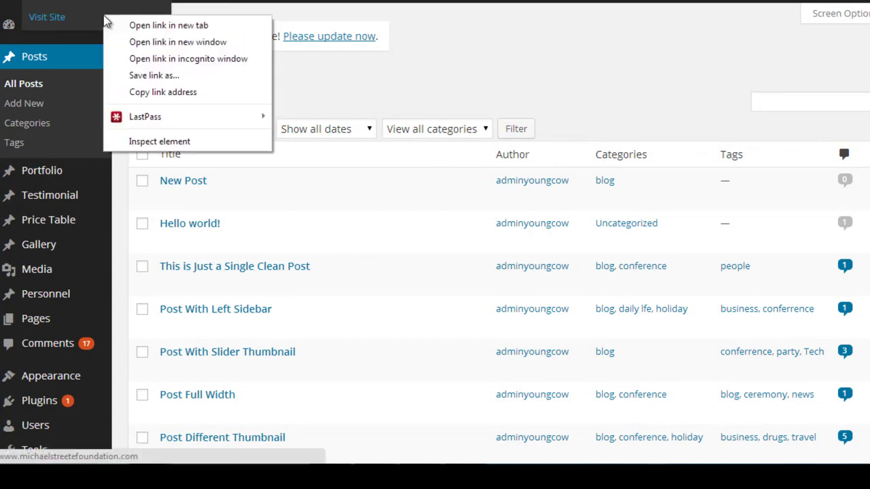
# Open the live site in a new tab and browse the posts on its Blog page.
pyautogui.click(129, 25)
pyautogui.hotkey('ctrl', 'Tab')
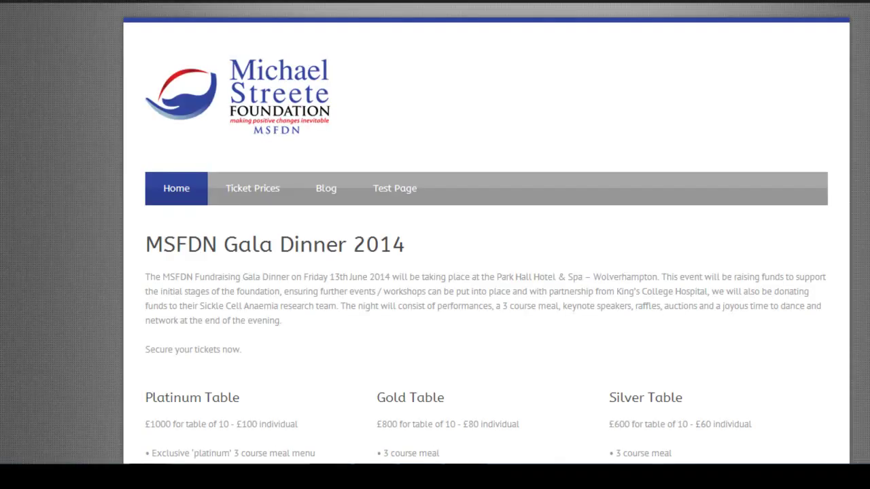
pyautogui.click(321, 189)
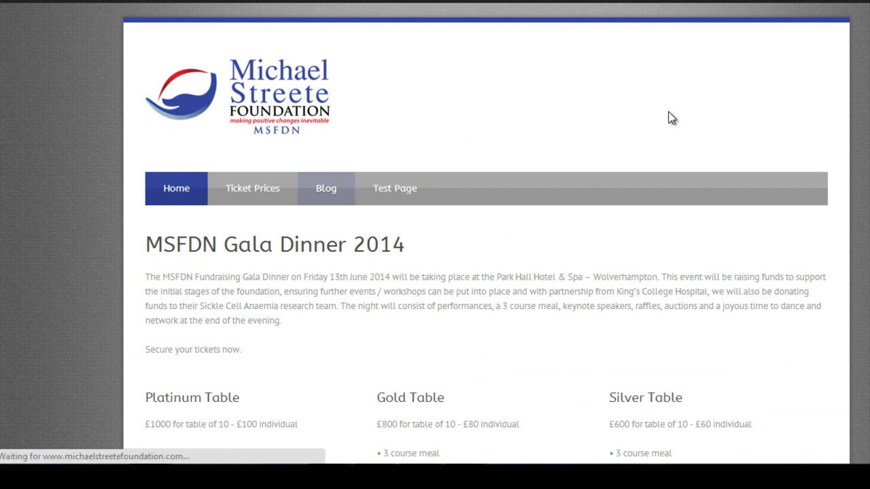
pyautogui.scroll(-4, 671, 119)
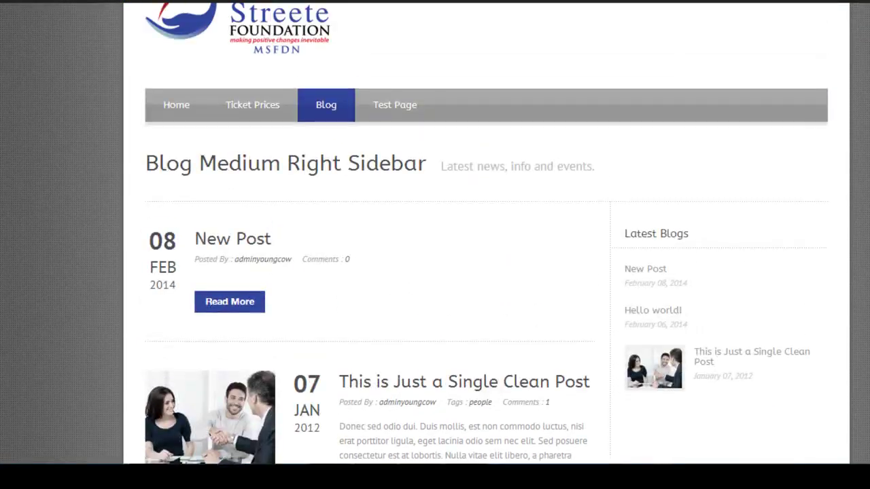
pyautogui.scroll(-7, 435, 272)
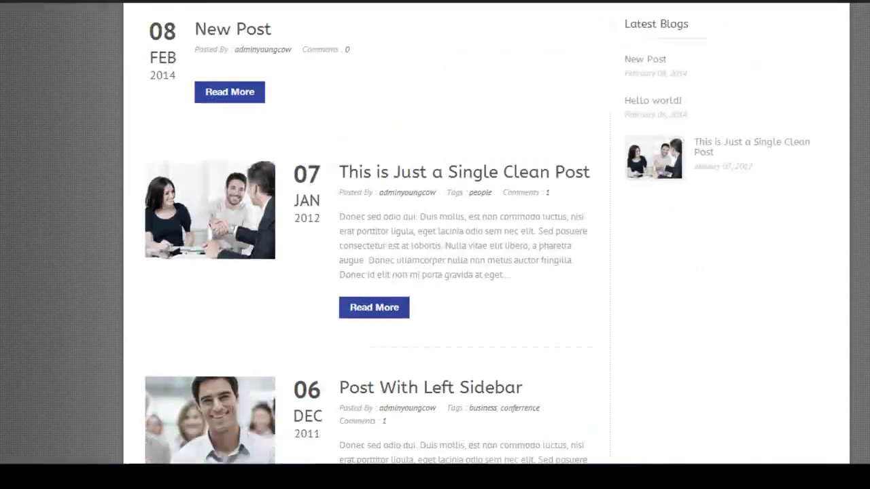
pyautogui.scroll(-9, 435, 272)
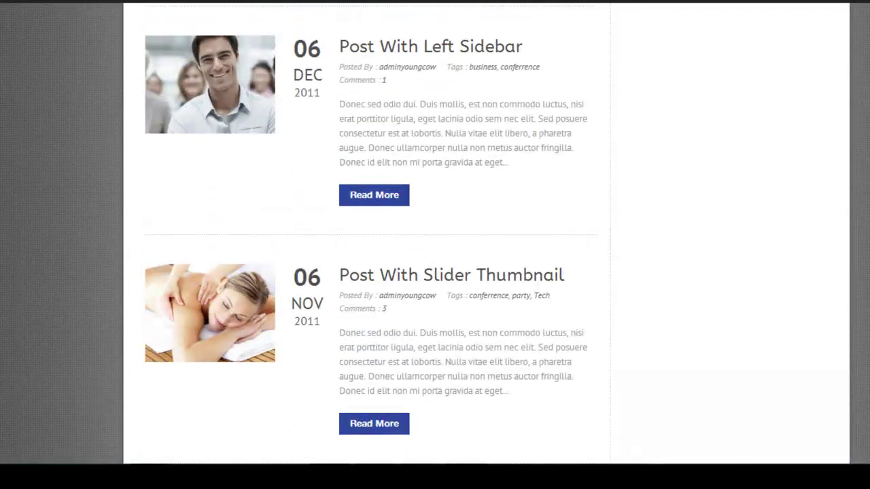
pyautogui.scroll(-10, 435, 272)
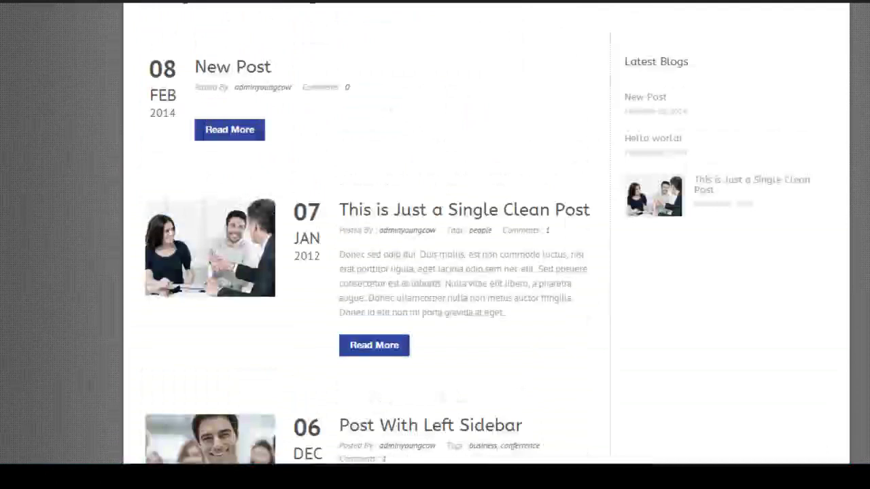
pyautogui.scroll(3, 435, 272)
pyautogui.scroll(-5, 435, 272)
pyautogui.scroll(4, 434, 272)
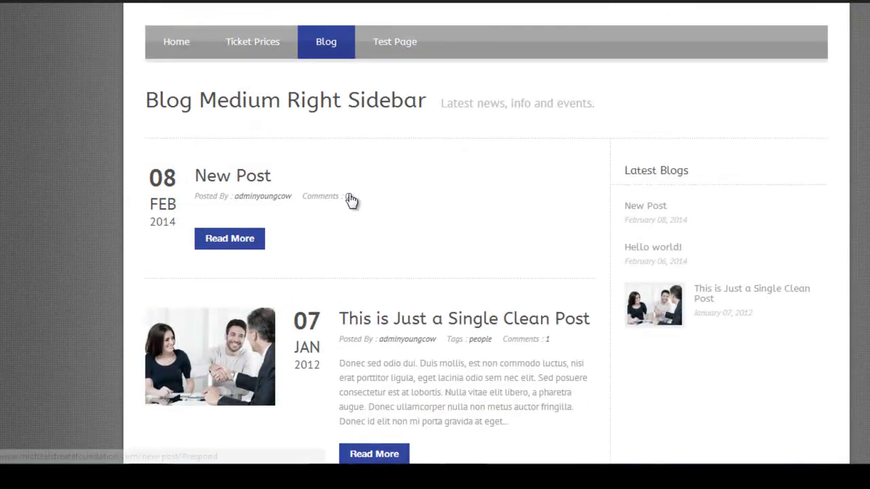
pyautogui.scroll(-8, 350, 201)
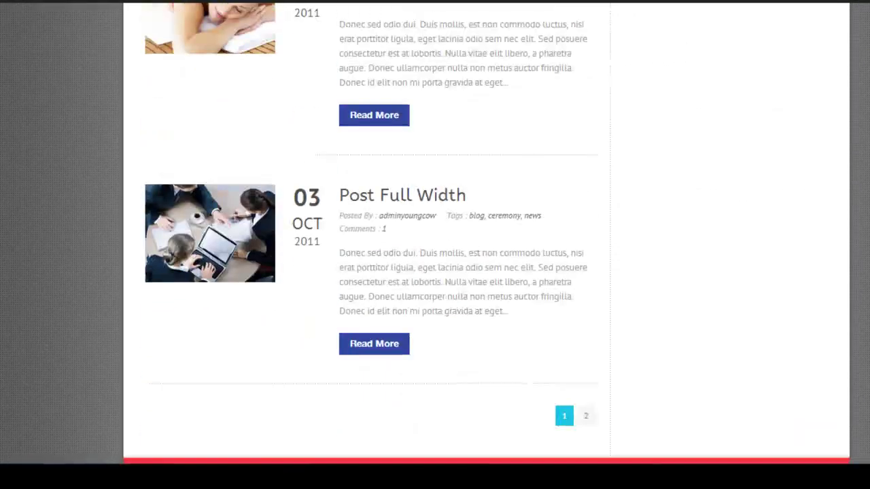
pyautogui.scroll(-4, 435, 272)
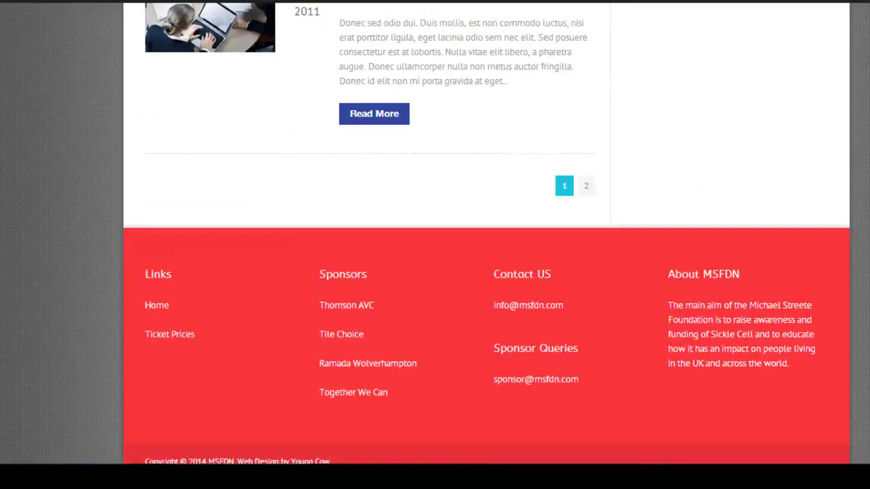
# Check the blog's second page, then reload the listing so New Post heads it.
pyautogui.click(586, 188)
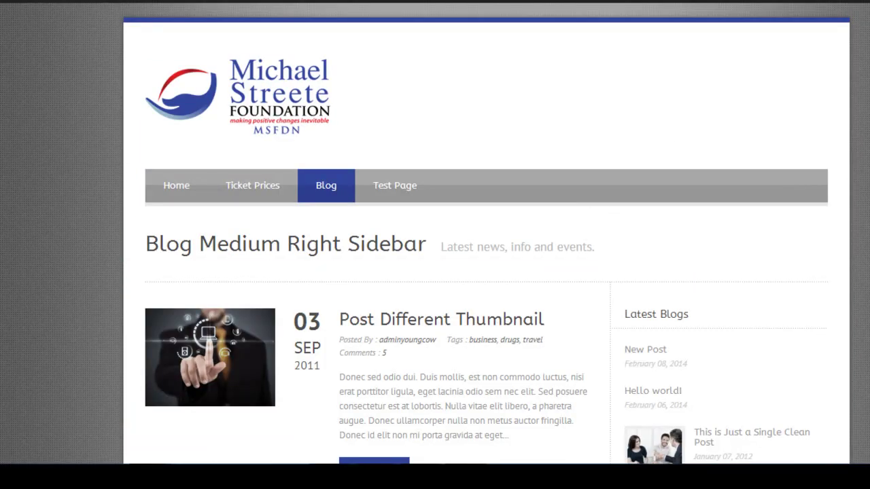
pyautogui.scroll(-12, 435, 272)
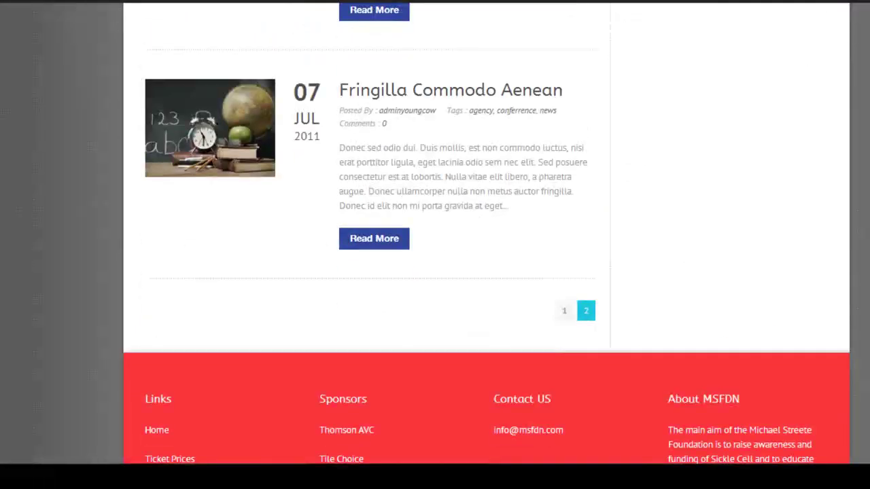
pyautogui.scroll(10, 435, 245)
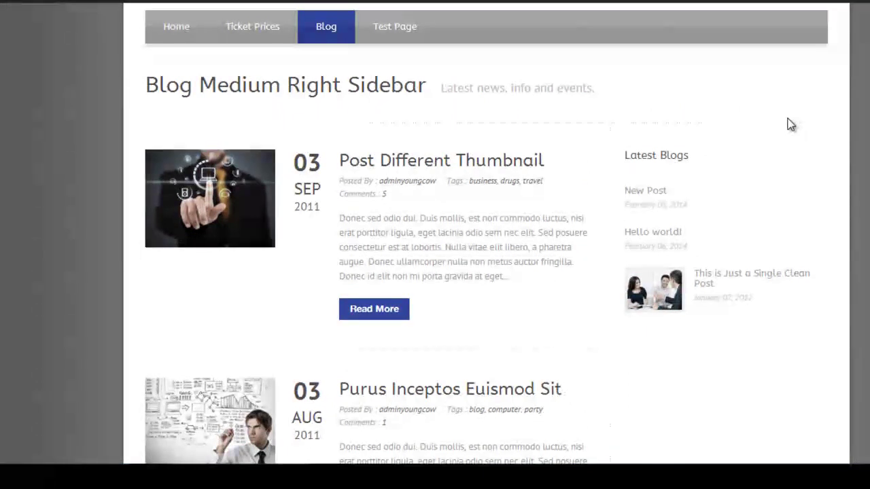
pyautogui.click(331, 32)
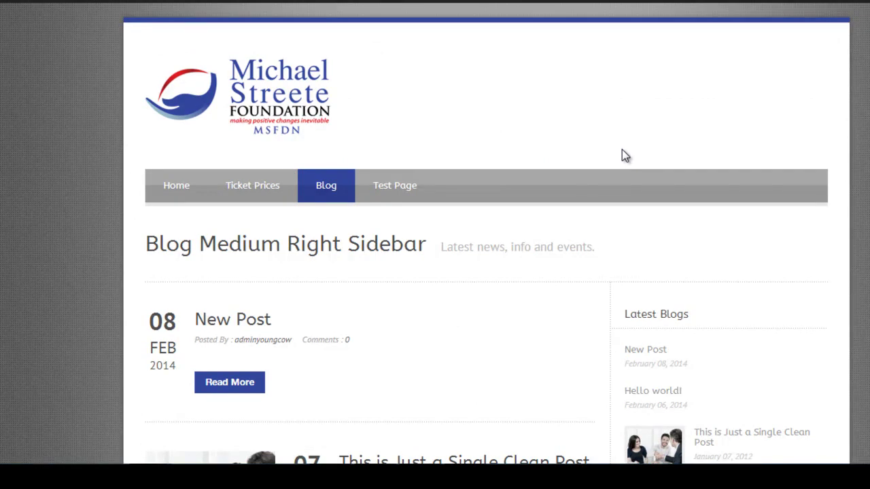
pyautogui.scroll(-3, 622, 153)
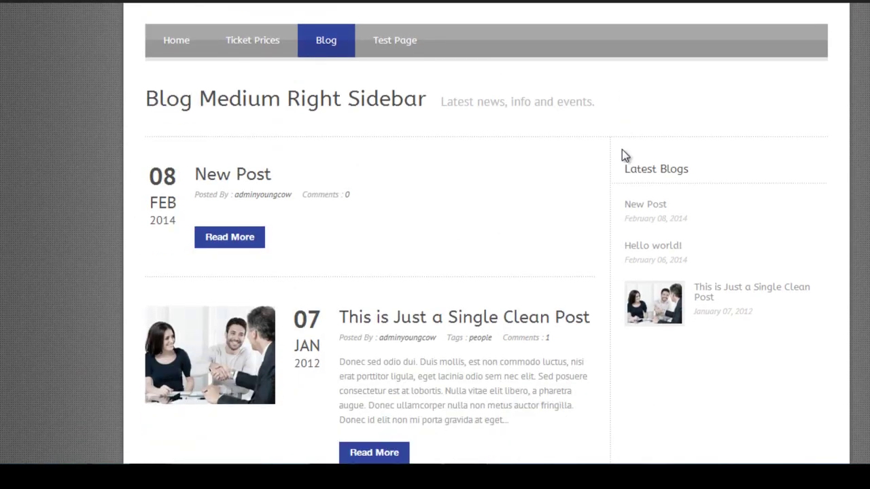
pyautogui.scroll(-1, 625, 155)
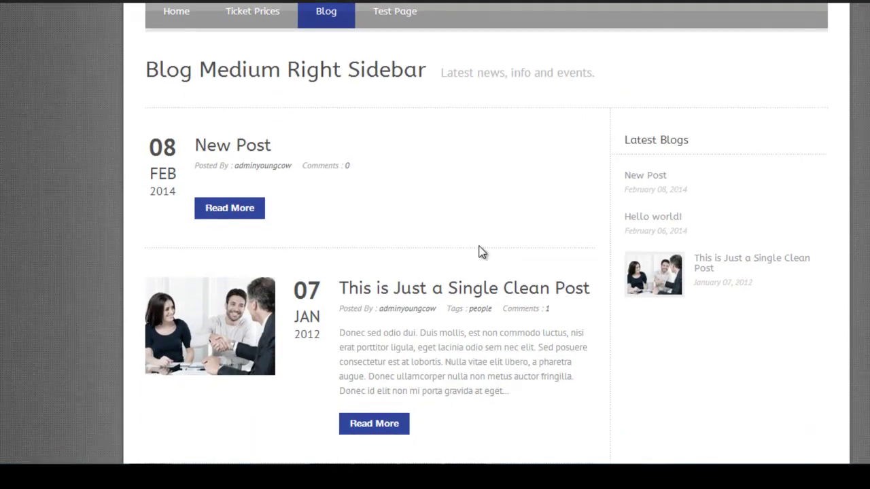
pyautogui.scroll(-3, 479, 252)
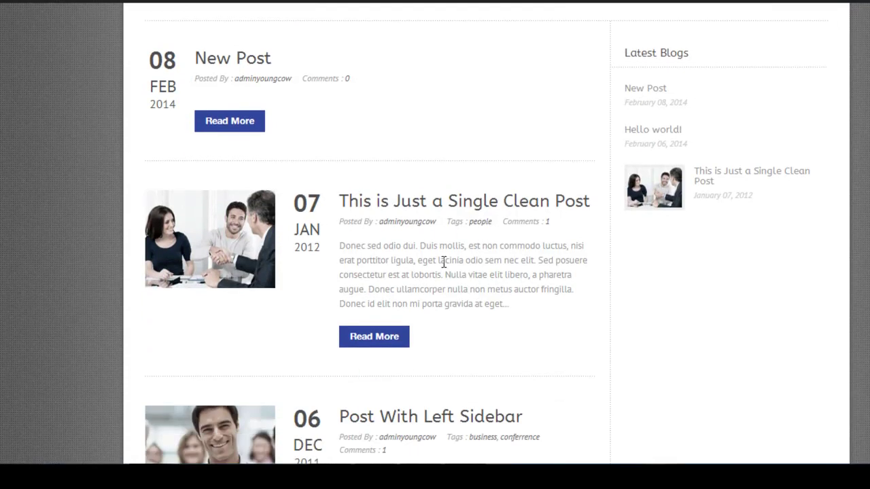
# Open 'This is Just a Single Clean Post' and scroll through the article.
pyautogui.click(421, 202)
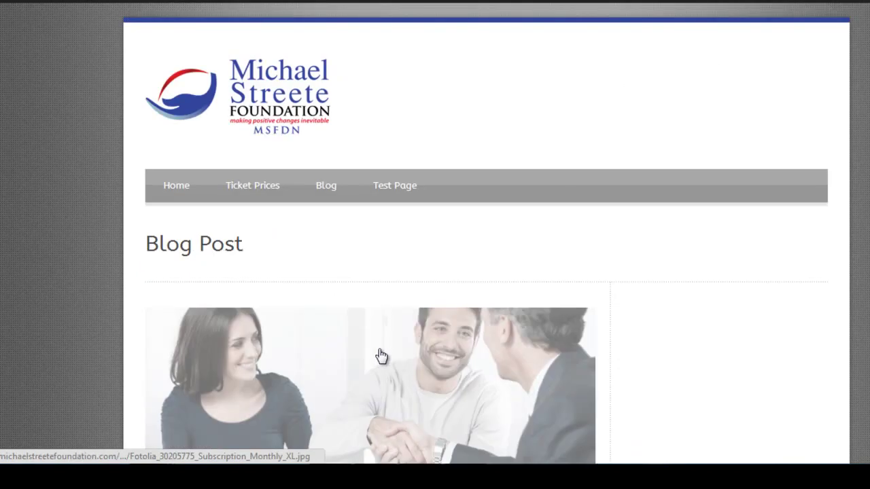
pyautogui.scroll(-7, 435, 272)
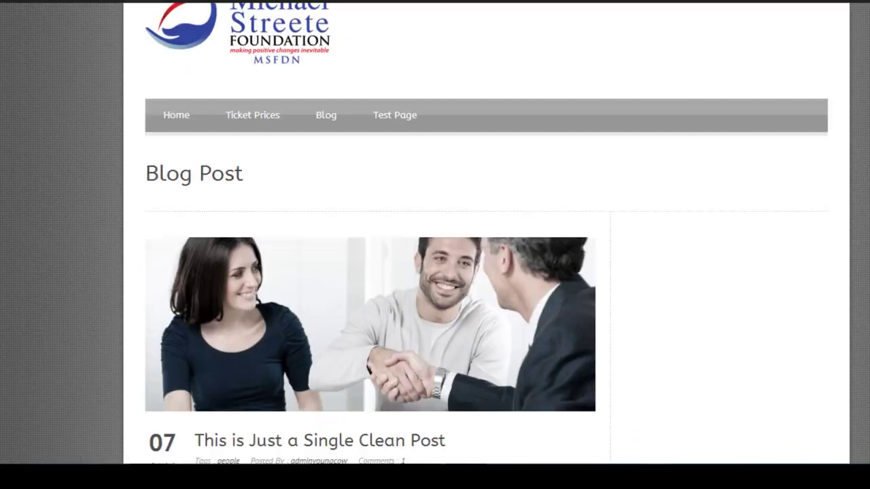
pyautogui.scroll(-7, 435, 272)
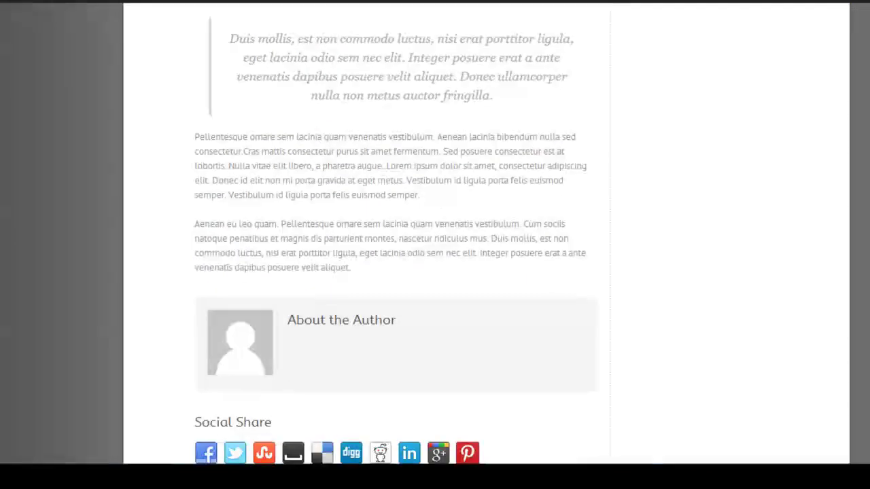
pyautogui.scroll(5, 435, 271)
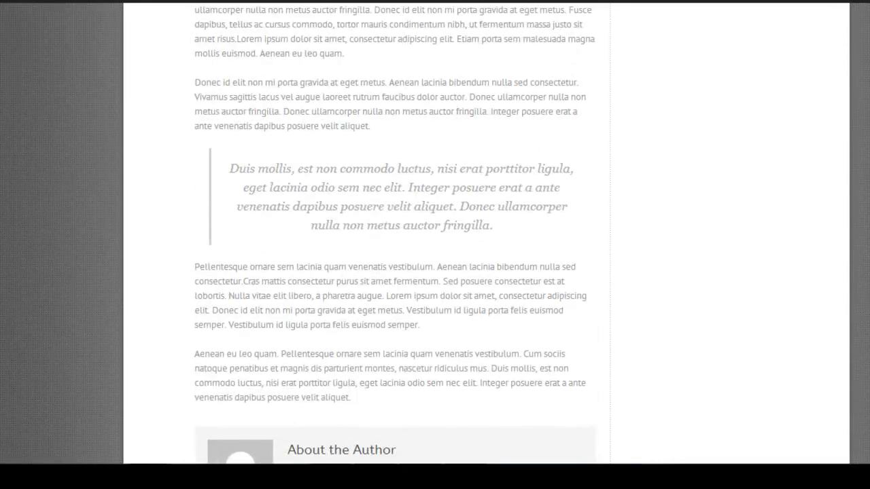
pyautogui.scroll(4, 435, 272)
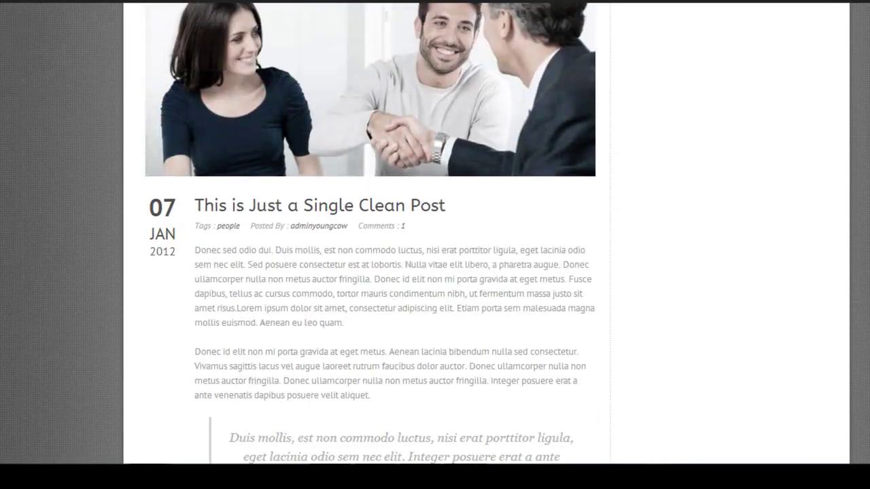
pyautogui.scroll(2, 435, 272)
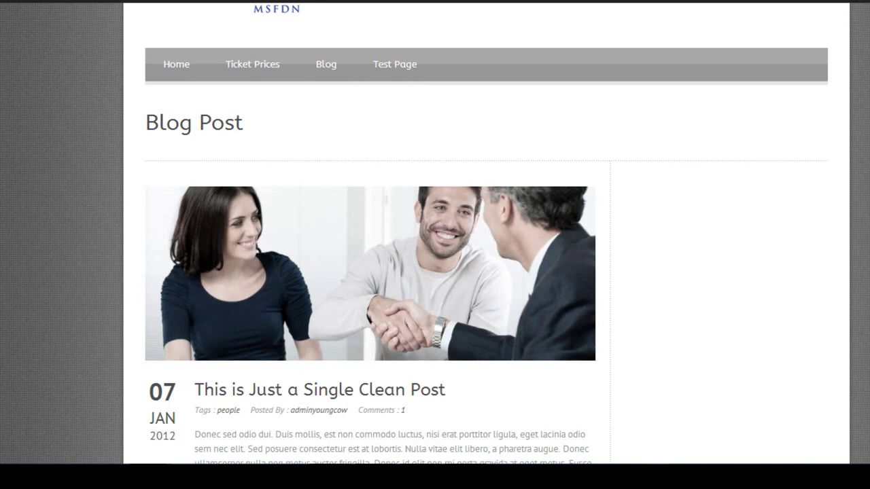
pyautogui.scroll(2, 435, 245)
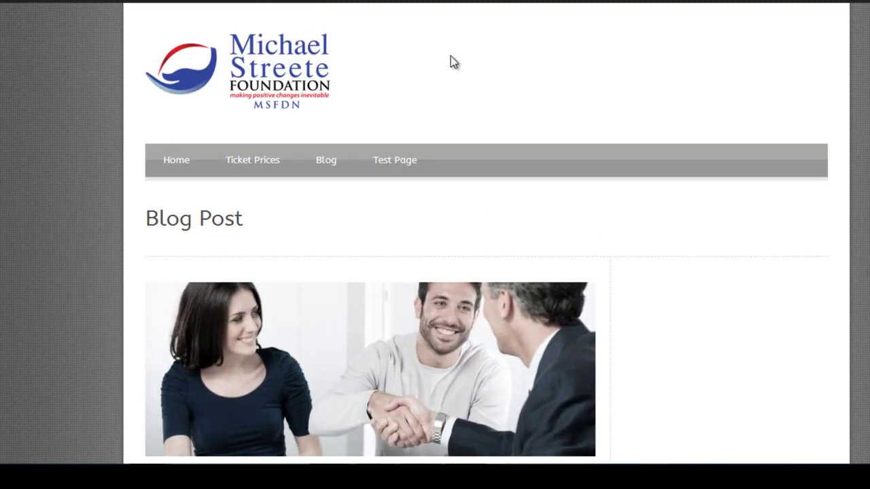
# Return to the admin Dashboard and start a blank Add New Post draft.
pyautogui.moveTo(138, 2)
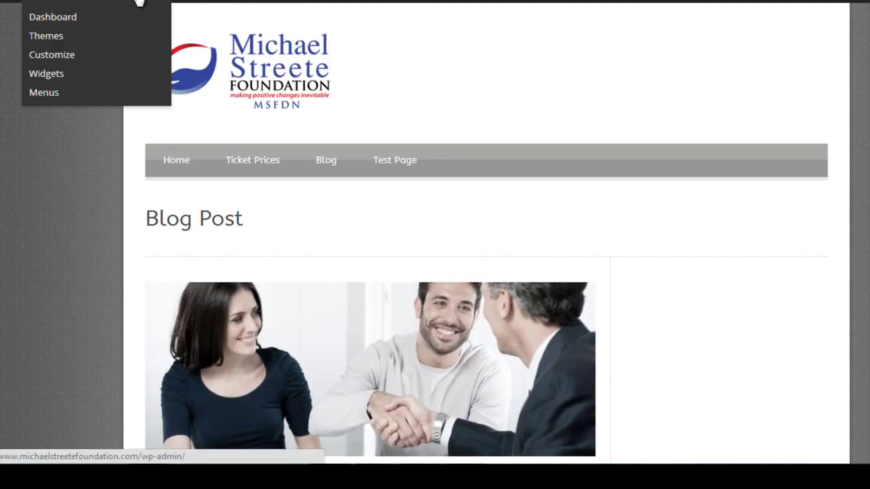
pyautogui.click(93, 17)
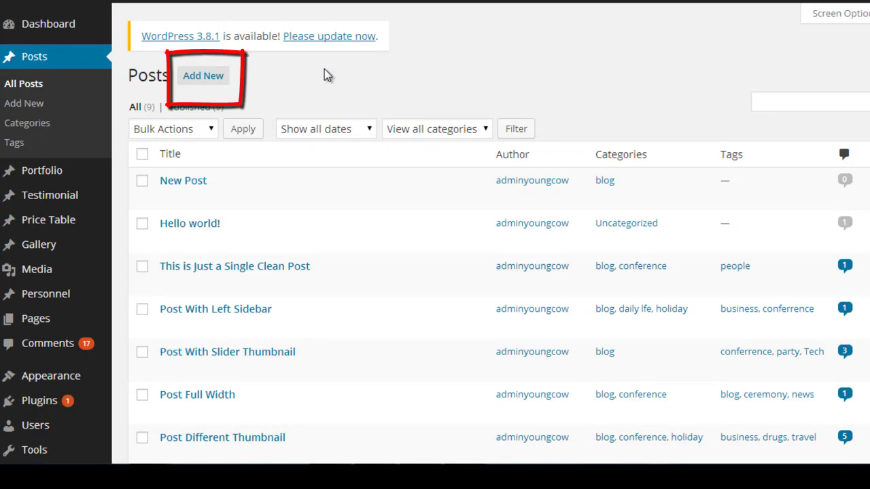
pyautogui.click(205, 76)
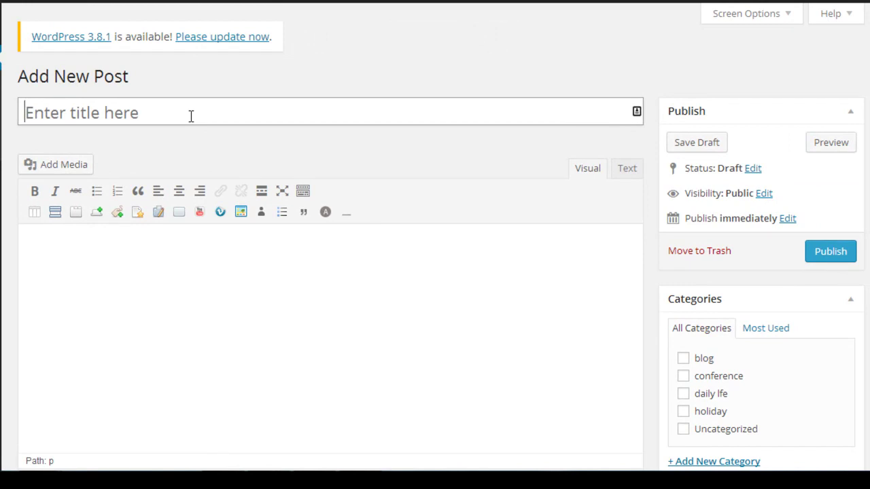
# Title the new post 'Blog Title Test' and fetch Lorem Ipsum text from the other tab.
pyautogui.click(191, 116)
pyautogui.write('Blo')
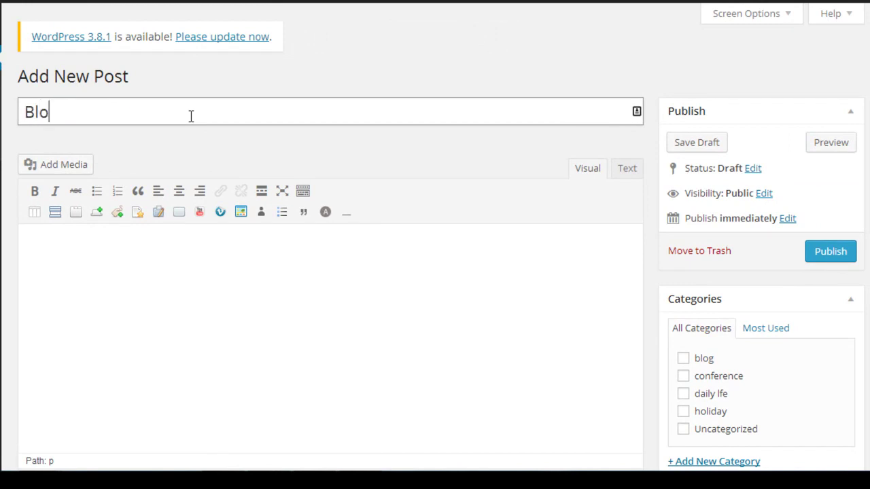
pyautogui.write('g Title Test')
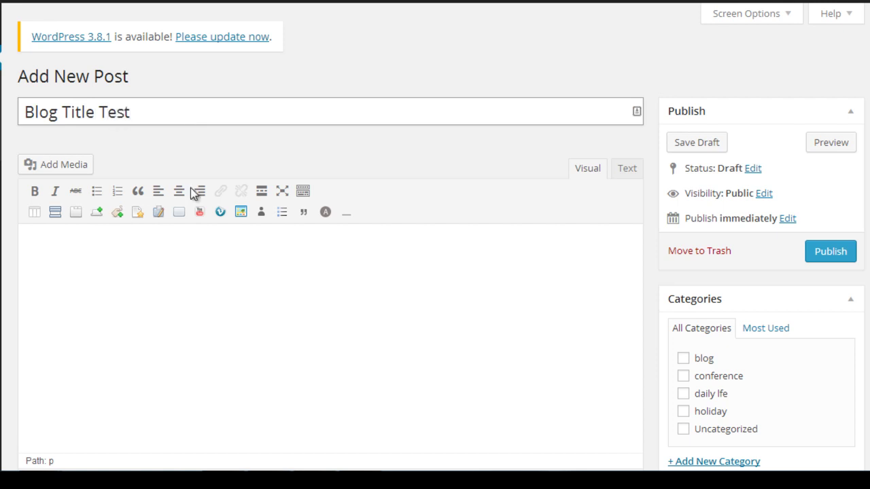
pyautogui.click(218, 283)
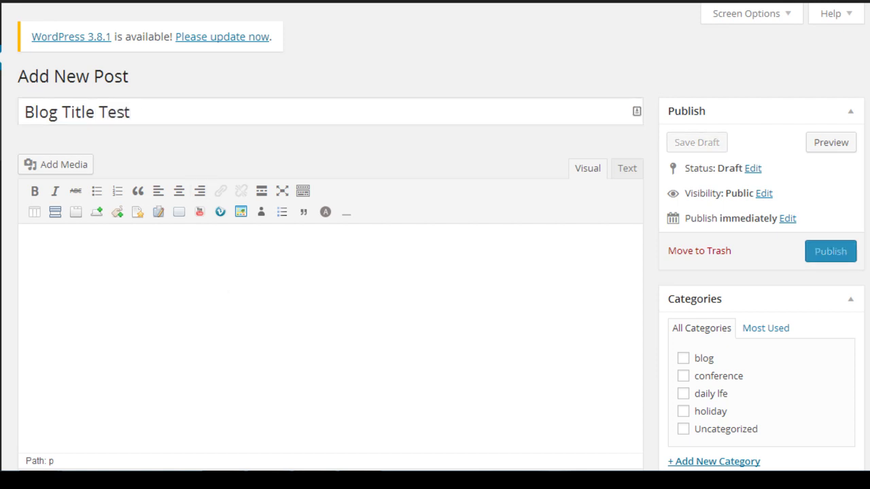
pyautogui.hotkey('ctrl', 'Tab')
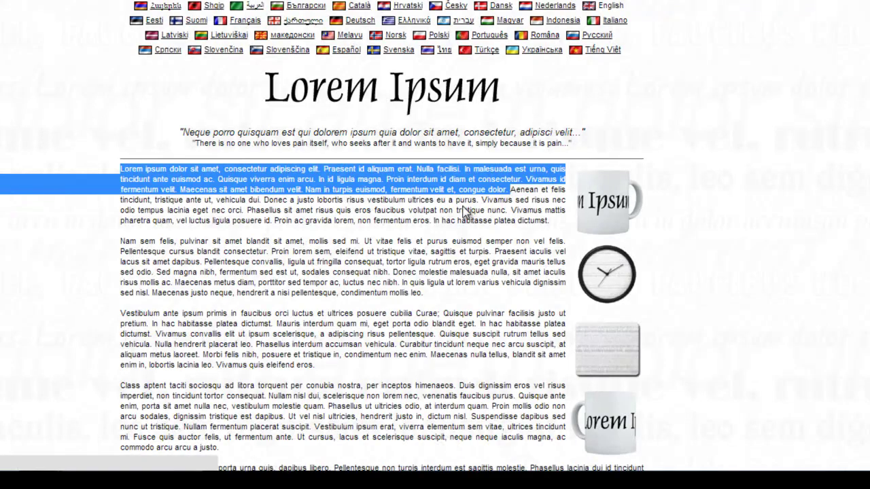
pyautogui.hotkey('ctrl', 'Tab')
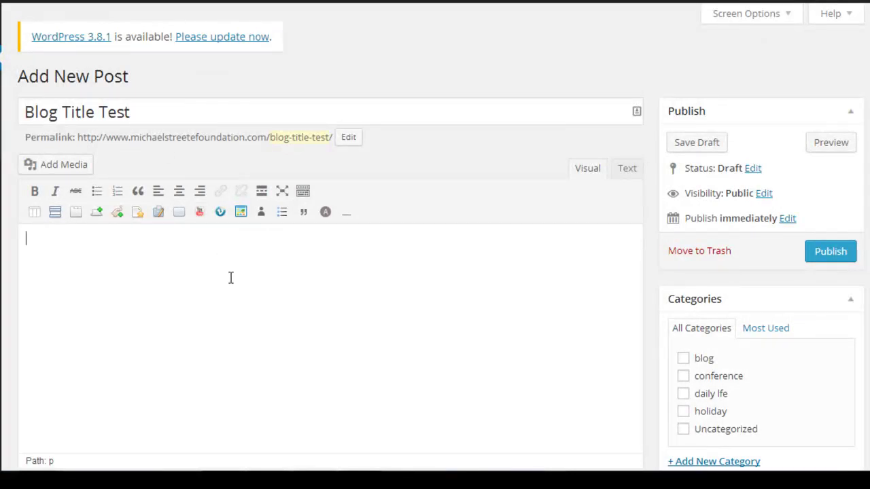
# Paste the Lorem Ipsum text into the body as four paragraphs.
pyautogui.write('Lorem ipsum dolor sit amet, consectetur adipiscing elit. Praesent id aliquam erat. Nulla facilisi. In malesuada est urna, quis tincidunt ante euismod ac. Quisque viverra enim arcu. In id ligula magna. Proin interdum id diam et consectetur. Vivamus id fermentum velit. Maecenas sit amet bibendum velit. Nam in turpis euismod, fermentum velit et, congue dolor.')
pyautogui.press('Return')
pyautogui.write('Lorem ipsum dolor sit amet, consectetur adipiscing elit. Praesent id aliquam erat. Nulla facilisi. In malesuada est urna, quis tincidunt ante euismod ac. Quisque viverra enim arcu. In id ligula magna. Proin interdum id diam et consectetur. Vivamus id fermentum velit. Maecenas sit amet bibendum velit. Nam in turpis euismod, fermentum velit et, congue dolor.')
pyautogui.press('Return')
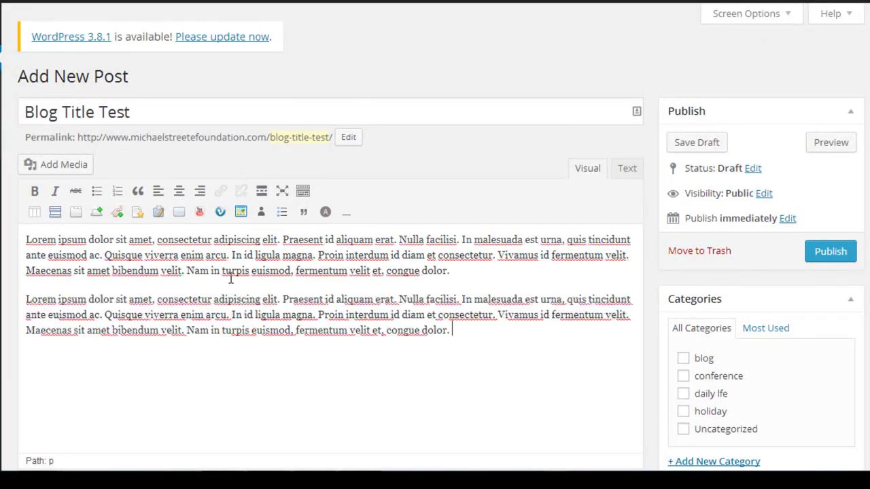
pyautogui.write('Lorem ipsum dolor sit amet, consectetur adipiscing elit. Praesent id aliquam erat. Nulla facilisi. In malesuada est urna, quis tincidunt ante euismod ac. Quisque viverra enim arcu. In id ligula magna. Proin interdum id diam et consectetur. Vivamus id fermentum velit. Maecenas sit amet bibendum velit. Nam in turpis euismod, fermentum velit et, congue dolor.')
pyautogui.press('Return')
pyautogui.write('Lorem ipsum dolor sit amet, consectetur adipiscing elit. Praesent id aliquam erat. Nulla facilisi. In malesuada est urna, quis tincidunt ante euismod ac. Quisque viverra enim arcu. In id ligula magna. Proin interdum id diam et consectetur. Vivamus id fermentum velit. Maecenas sit amet bibendum velit. Nam in turpis euismod, fermentum velit et, congue dolor.')
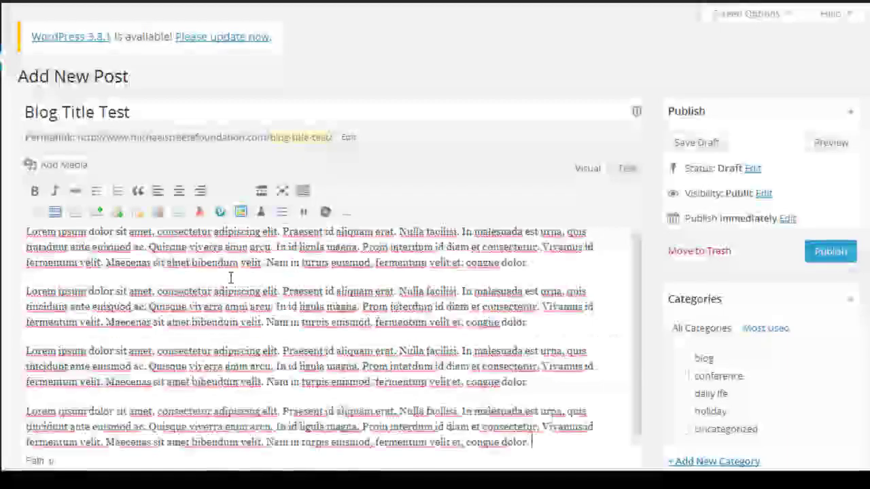
pyautogui.hotkey('ctrl', 'Home')
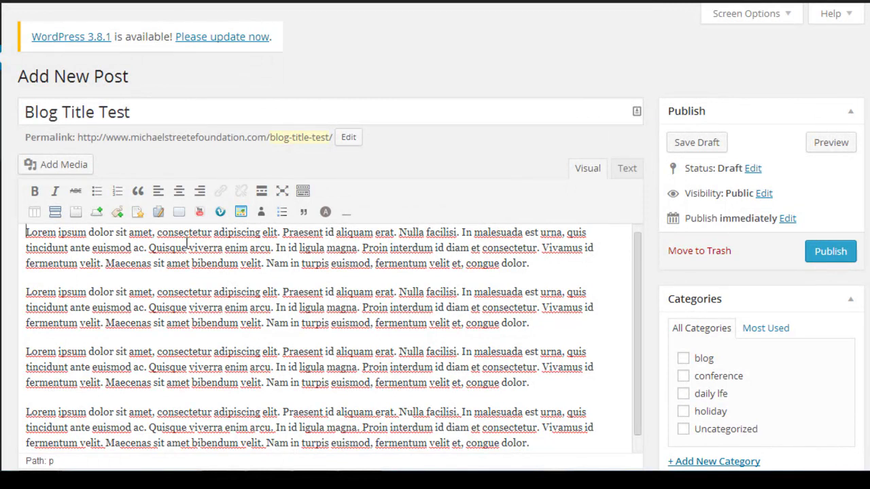
pyautogui.click(158, 110)
pyautogui.click(255, 319)
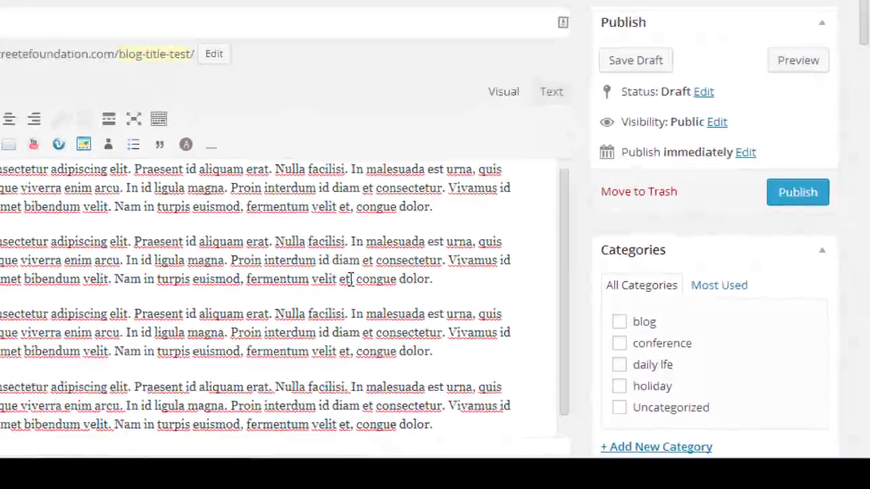
pyautogui.scroll(-2, 459, 231)
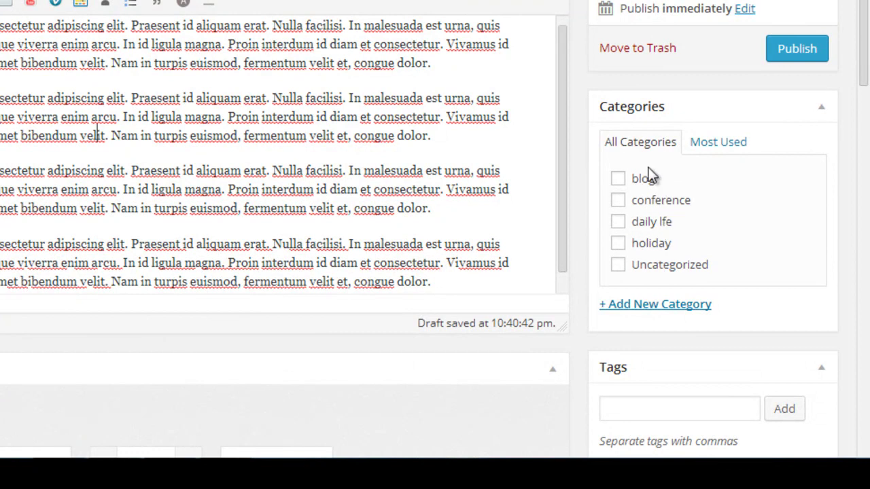
pyautogui.click(619, 180)
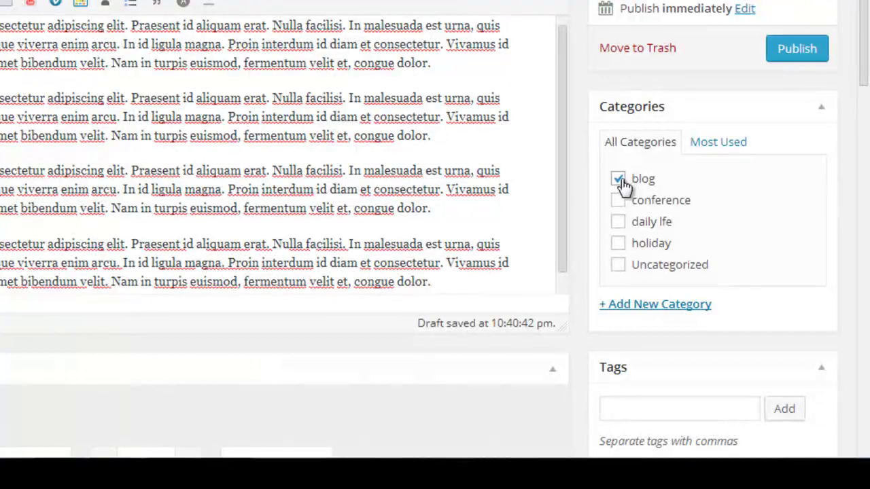
pyautogui.click(649, 305)
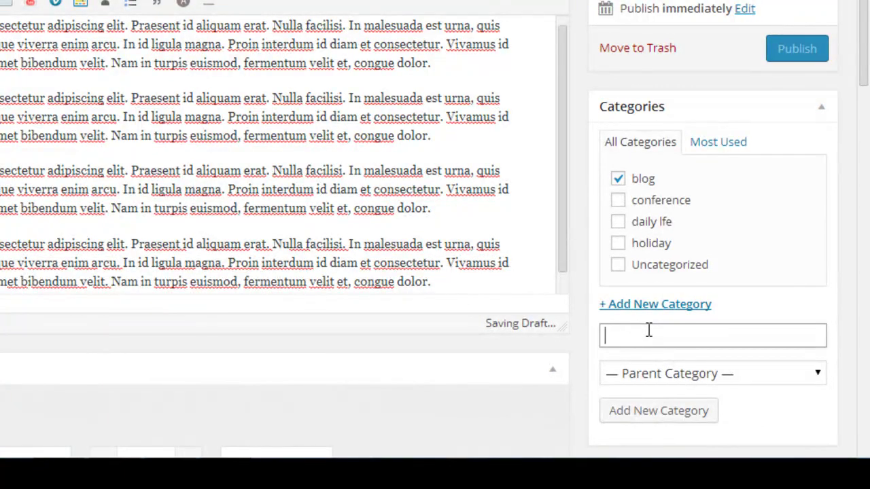
pyautogui.write('WordPress')
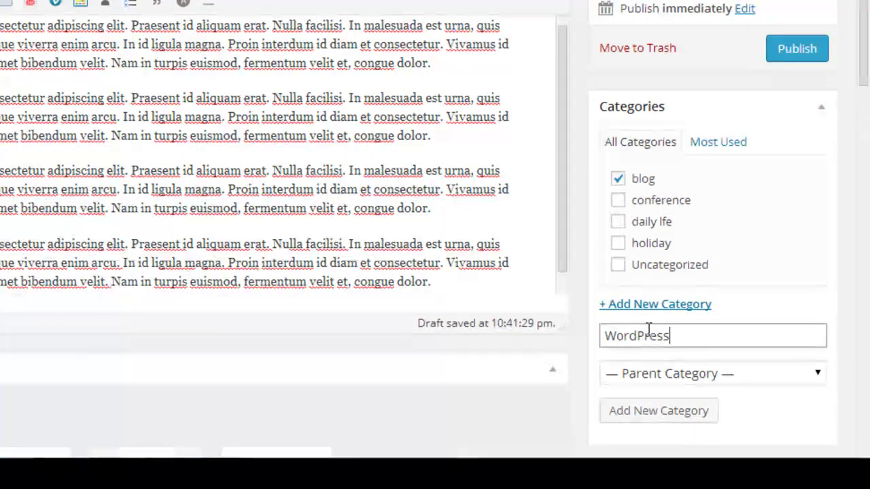
pyautogui.click(682, 370)
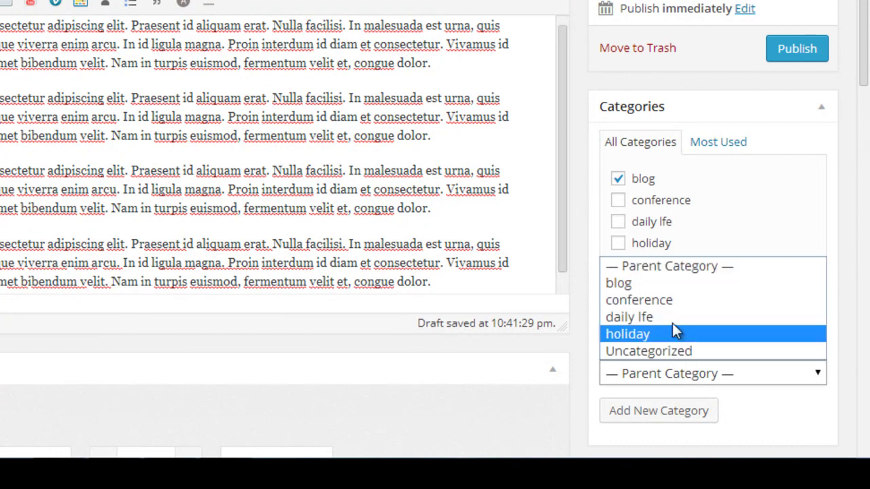
pyautogui.click(666, 288)
pyautogui.click(666, 410)
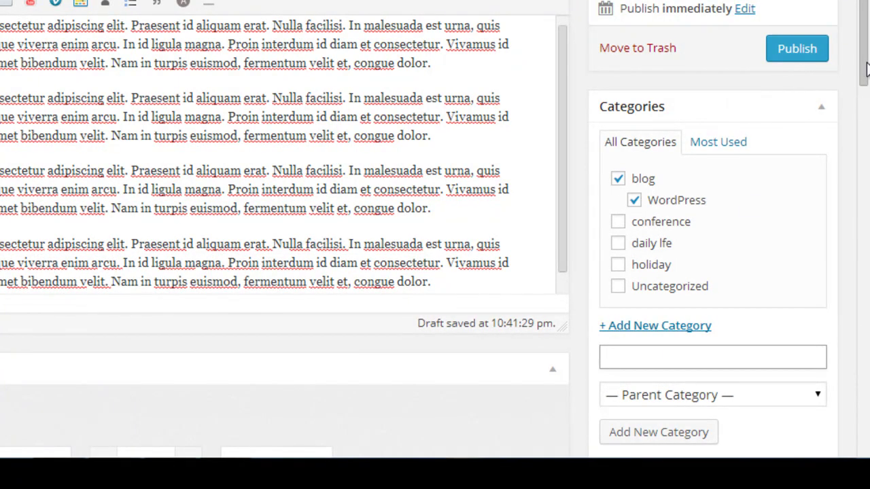
pyautogui.moveTo(866, 69); pyautogui.dragTo(868, 24)
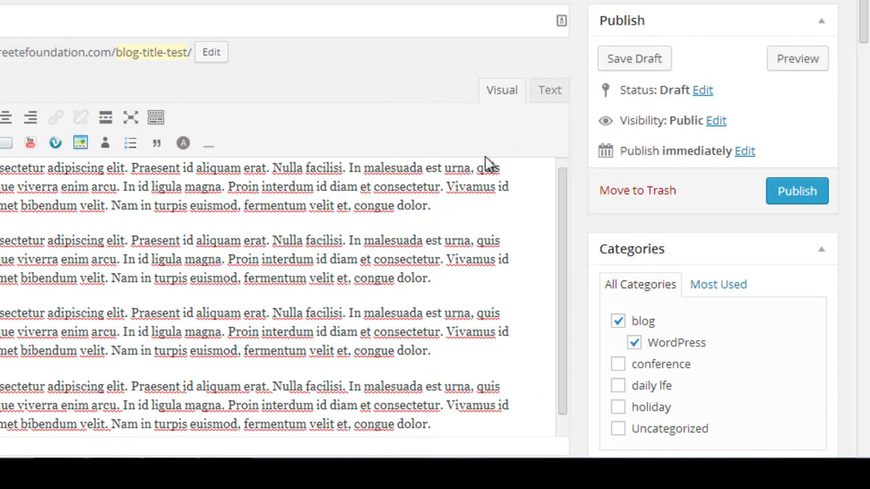
pyautogui.moveTo(759, 119); pyautogui.dragTo(728, 82)
# Set the publish date to day 10 at 09:00 and schedule Blog Title Test for Feb 10, 2014.
pyautogui.click(735, 81)
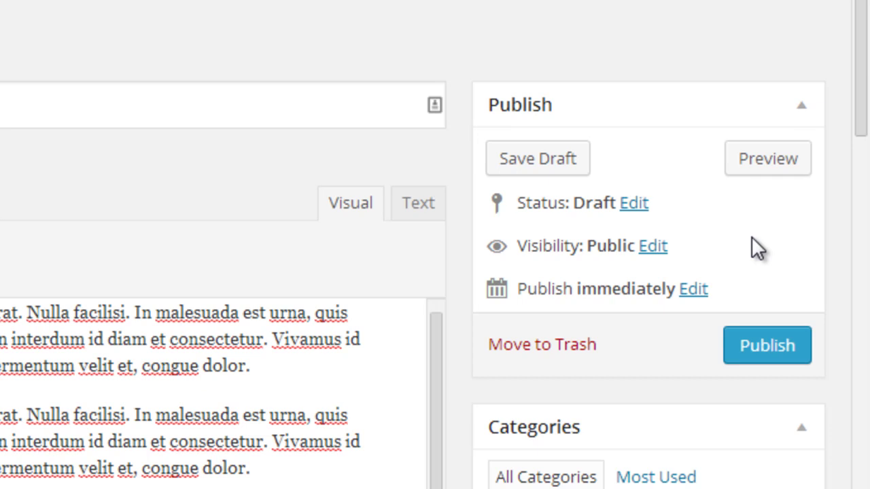
pyautogui.click(699, 290)
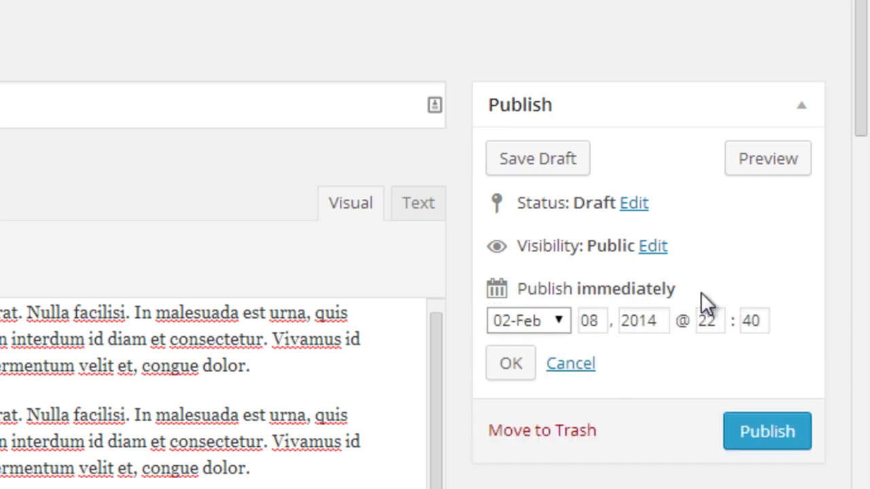
pyautogui.doubleClick(603, 328)
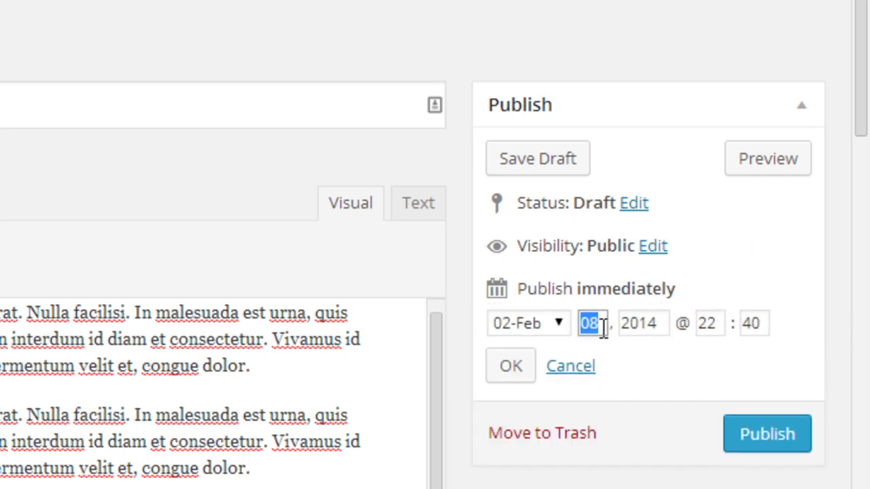
pyautogui.write('10')
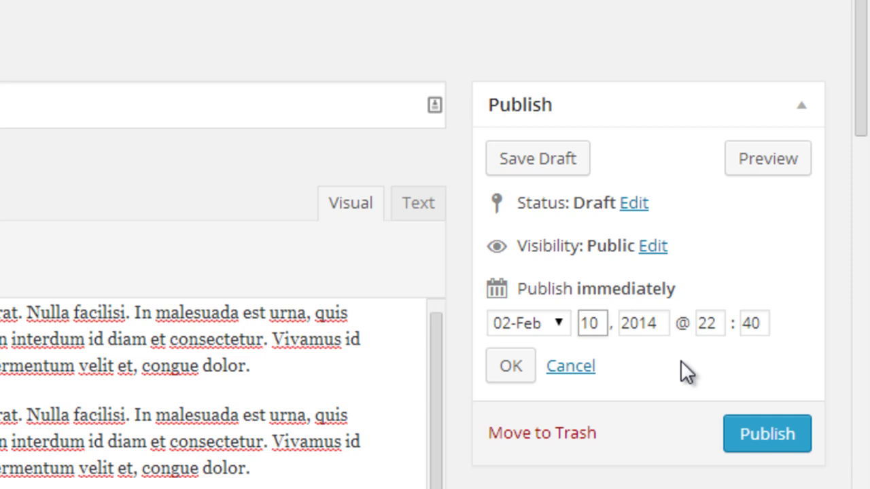
pyautogui.doubleClick(703, 325)
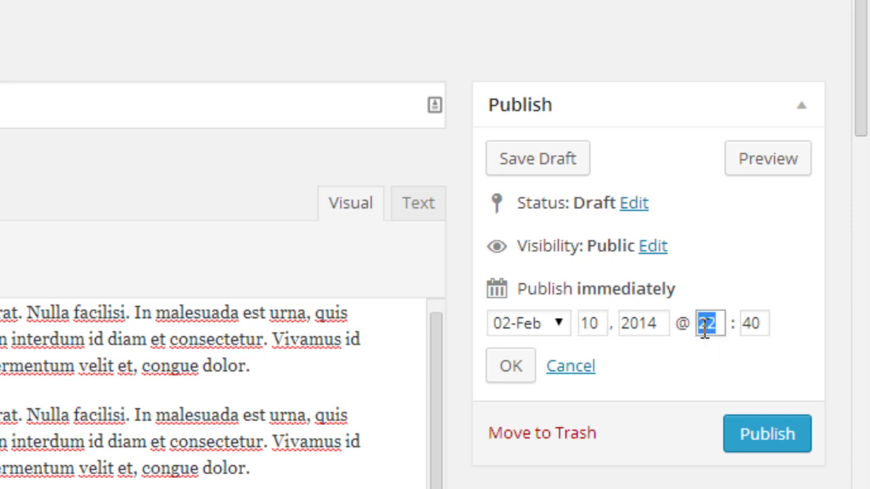
pyautogui.write('09')
pyautogui.press('Tab')
pyautogui.write('00')
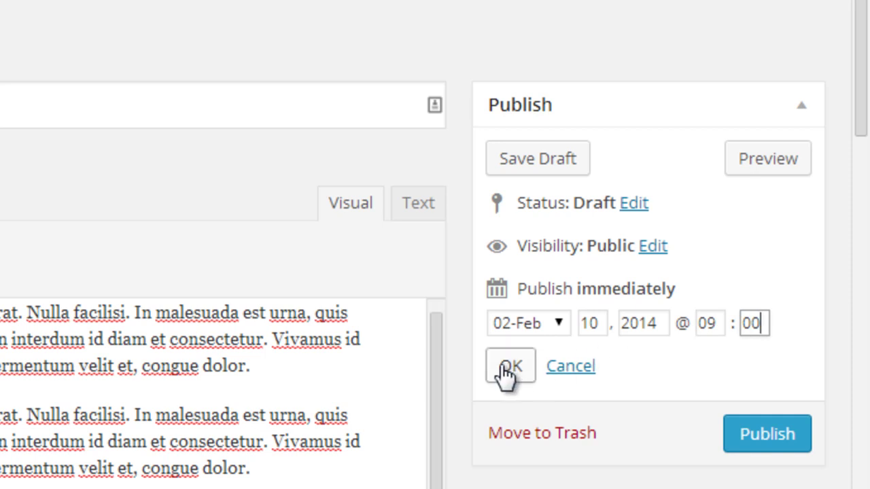
pyautogui.click(510, 367)
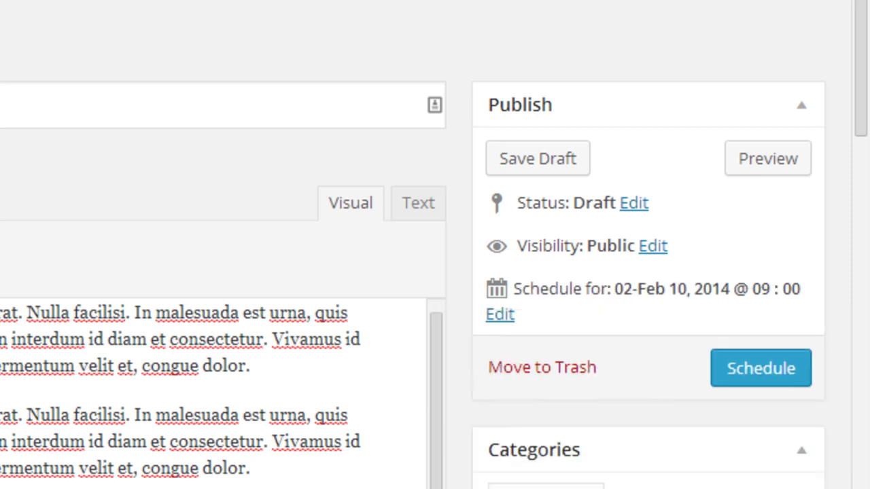
pyautogui.click(333, 372)
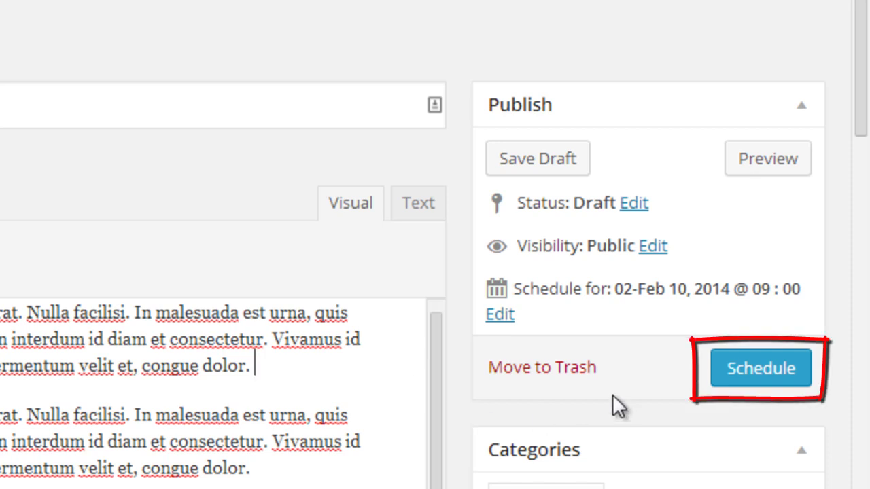
pyautogui.click(771, 374)
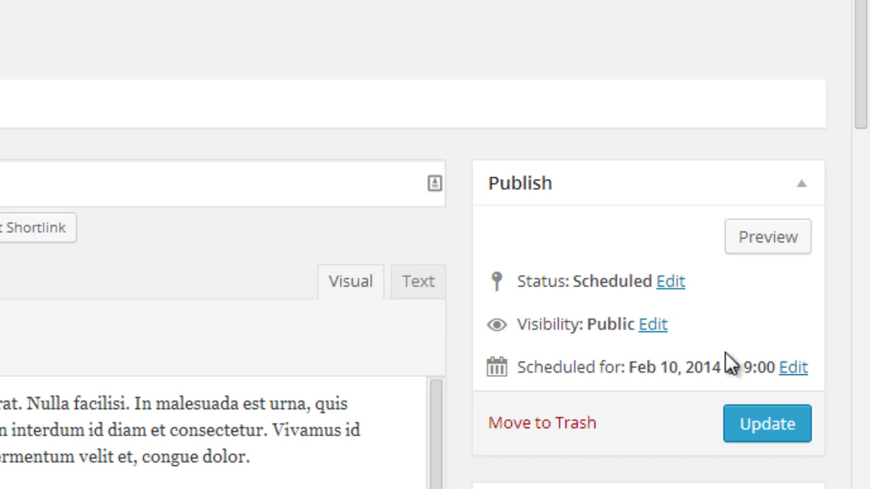
# Change the scheduled day to 08 so the post goes out Feb 08, 2014 at 09:00.
pyautogui.moveTo(864, 20); pyautogui.dragTo(866, 112)
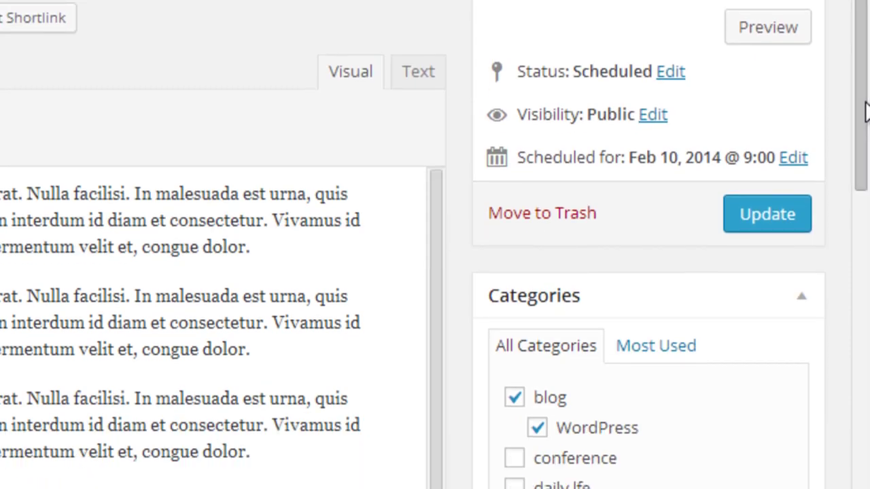
pyautogui.click(800, 157)
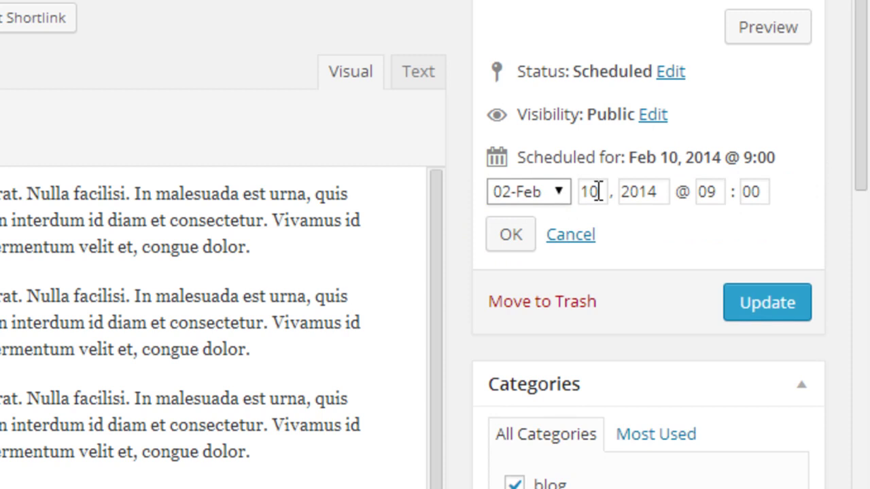
pyautogui.doubleClick(597, 192)
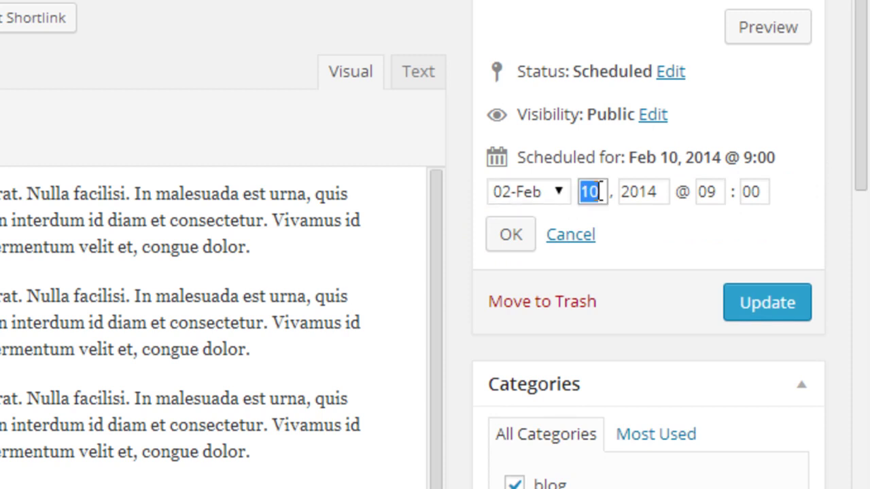
pyautogui.write('08')
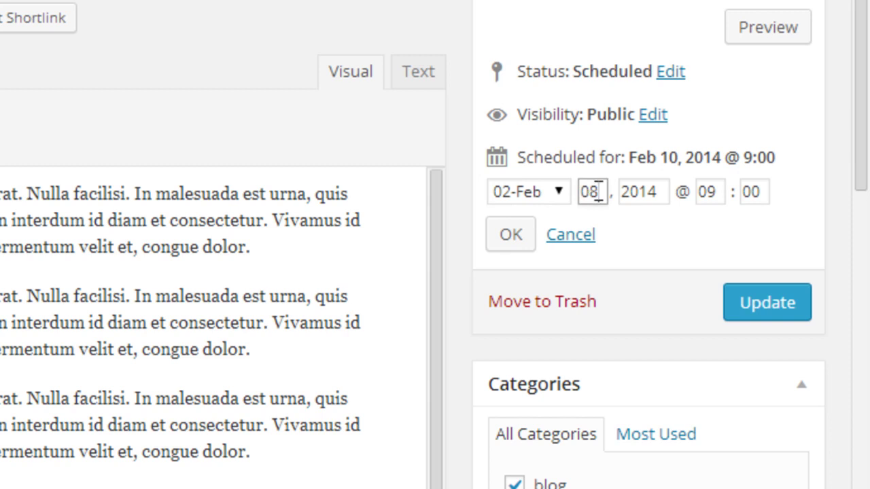
pyautogui.click(510, 238)
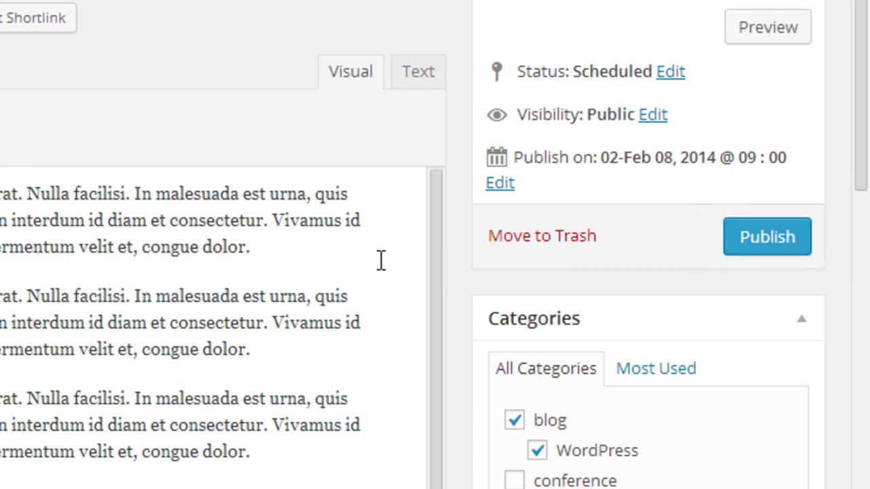
pyautogui.click(325, 246)
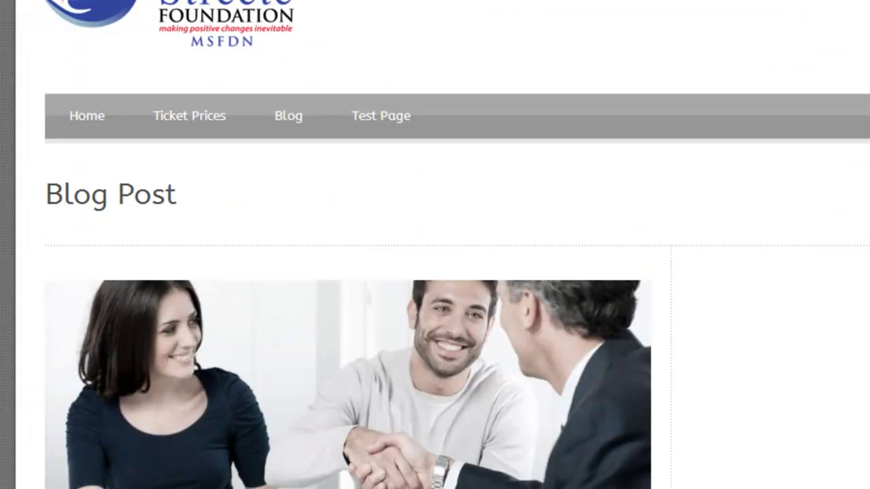
# Browse the Blog page, scrolling through the post excerpts in the listing.
pyautogui.click(302, 119)
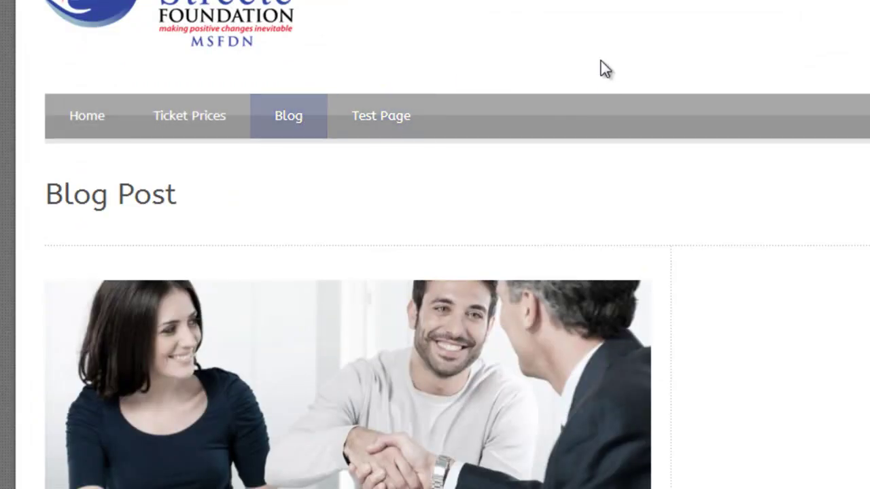
pyautogui.scroll(-6, 601, 61)
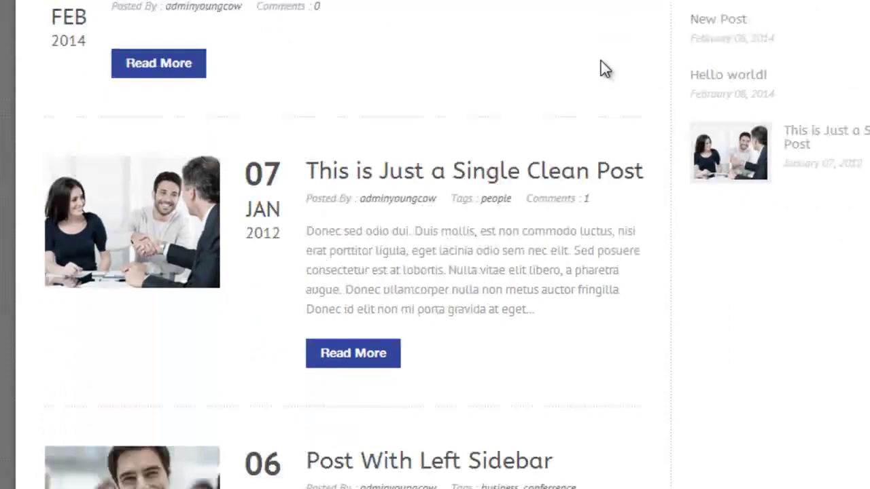
pyautogui.scroll(-1, 603, 68)
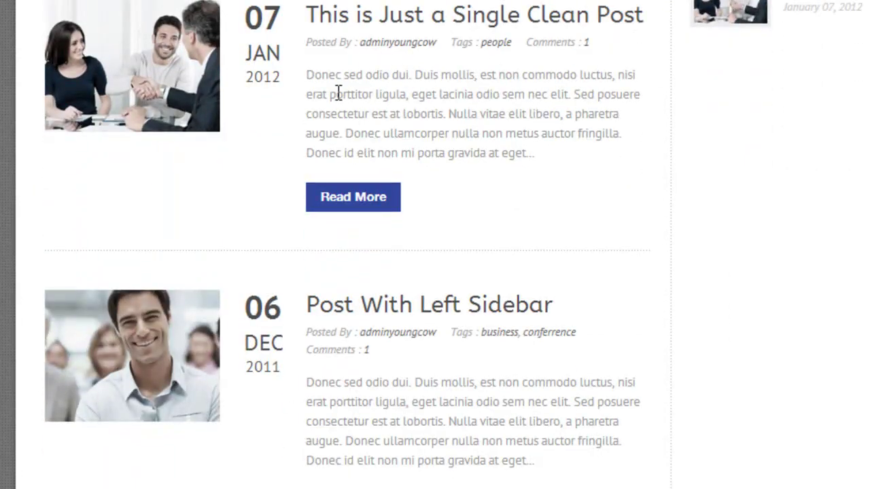
pyautogui.moveTo(307, 75); pyautogui.dragTo(538, 147)
pyautogui.click(538, 146)
pyautogui.scroll(-4, 538, 147)
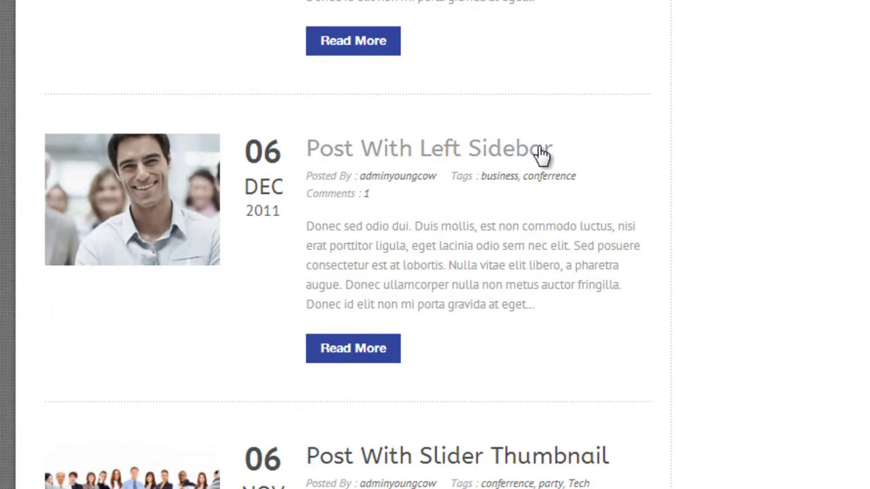
pyautogui.scroll(2, 538, 147)
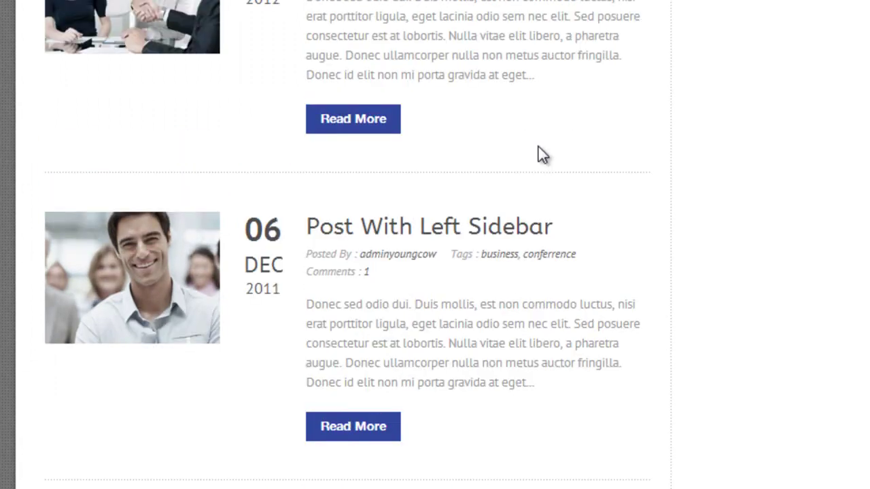
pyautogui.moveTo(329, 4); pyautogui.dragTo(564, 67)
pyautogui.scroll(-4, 564, 64)
pyautogui.scroll(1, 565, 64)
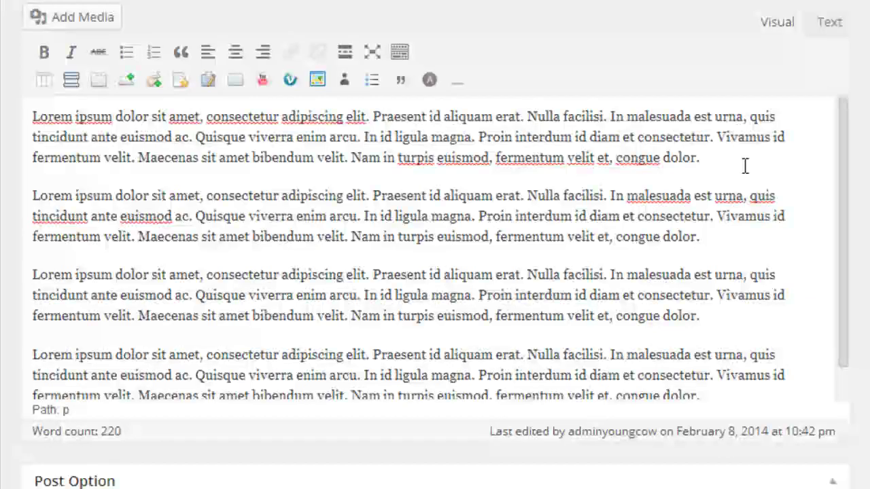
# Insert a More tag on a new line after the first paragraph and publish Blog Title Test.
pyautogui.press('Return')
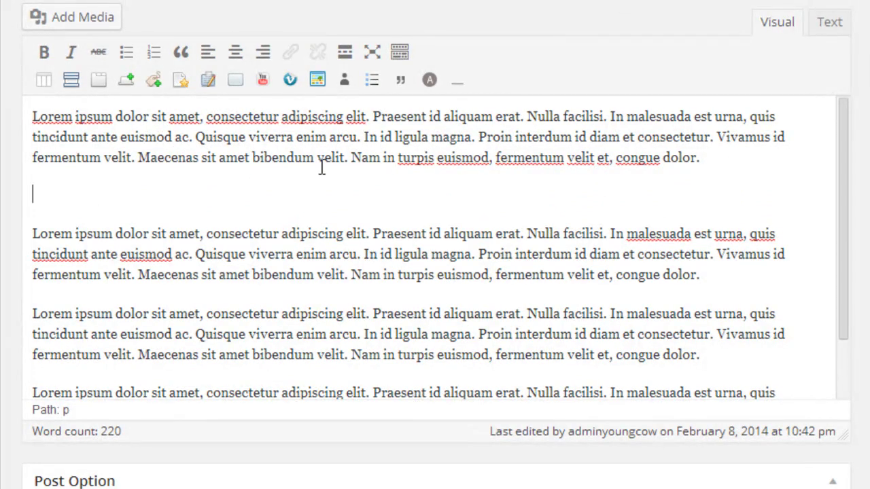
pyautogui.click(344, 55)
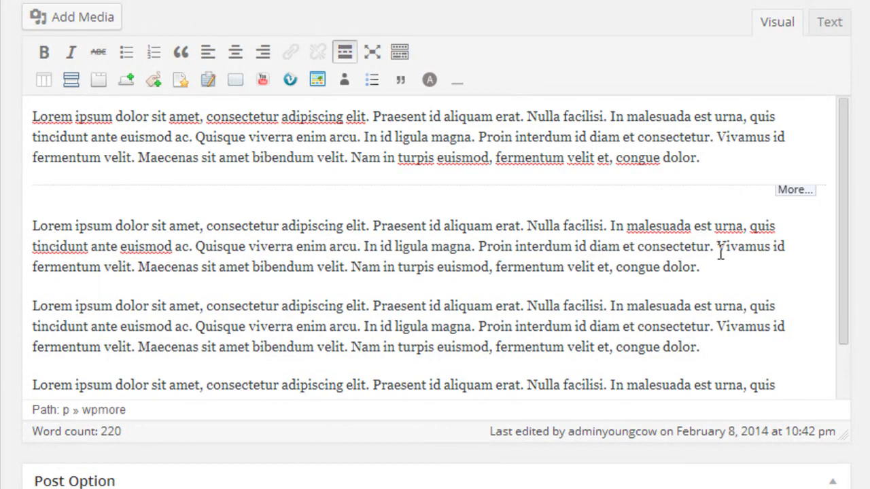
pyautogui.moveTo(742, 166); pyautogui.dragTo(16, 72)
pyautogui.click(746, 139)
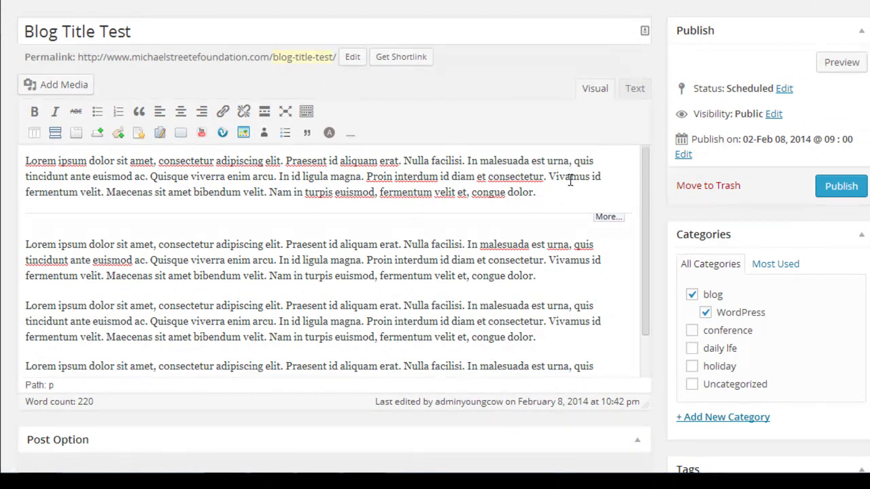
pyautogui.click(840, 194)
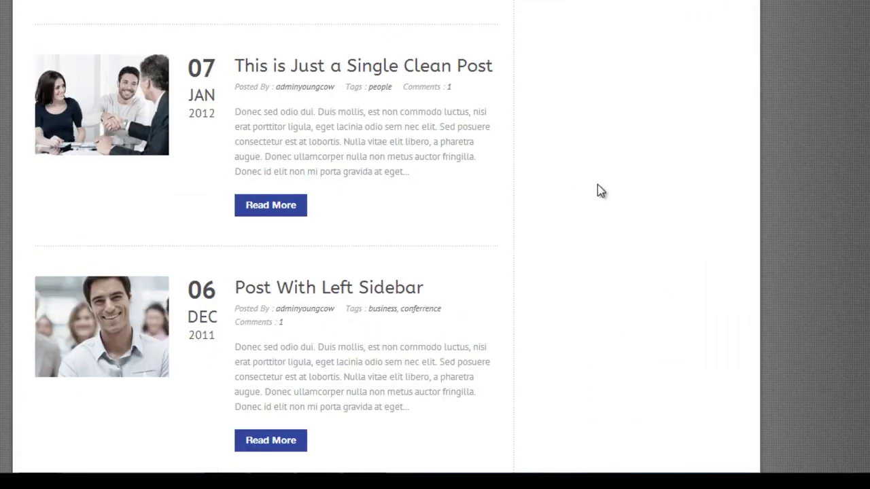
# Open the published Blog Title Test post and read through its date, title and content.
pyautogui.scroll(10, 597, 185)
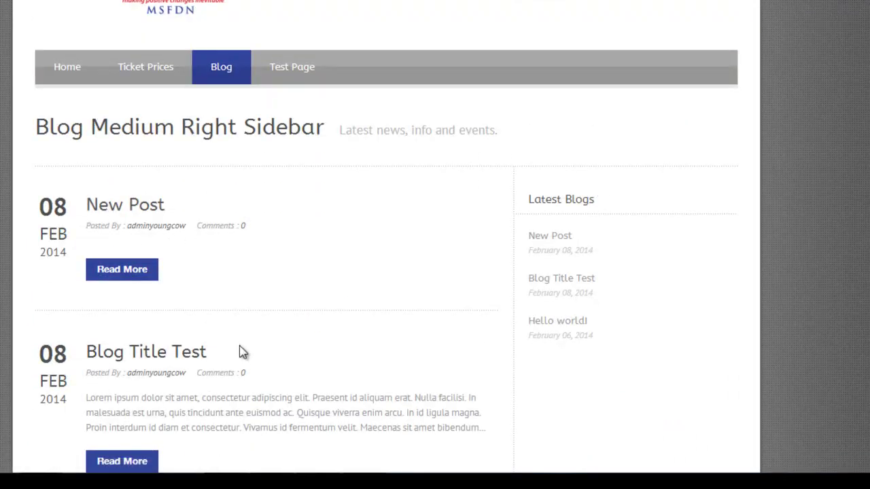
pyautogui.scroll(-2, 239, 351)
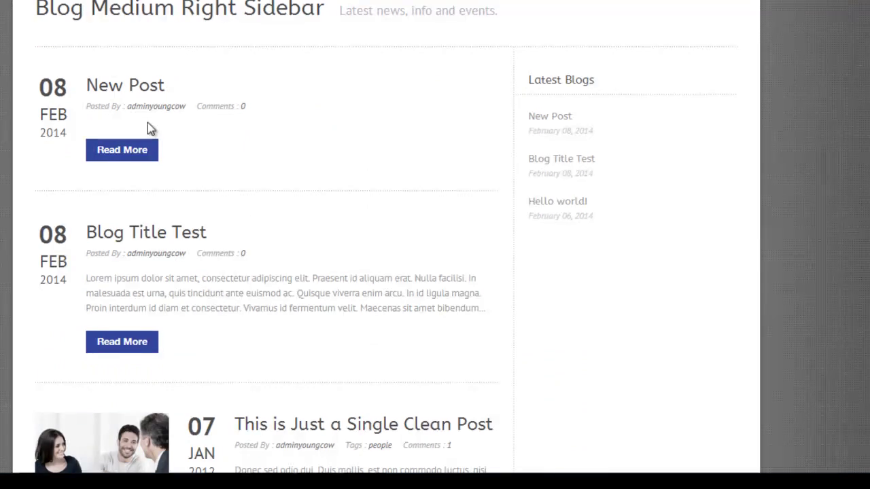
pyautogui.click(97, 237)
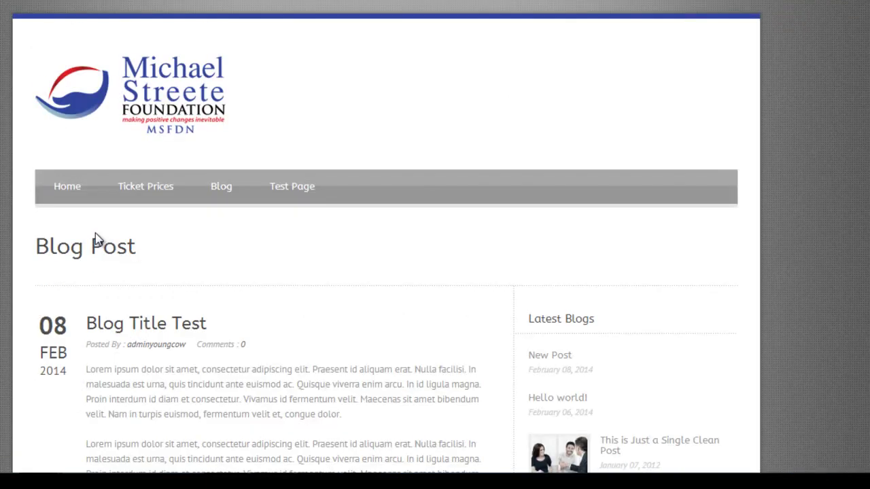
pyautogui.scroll(-4, 96, 239)
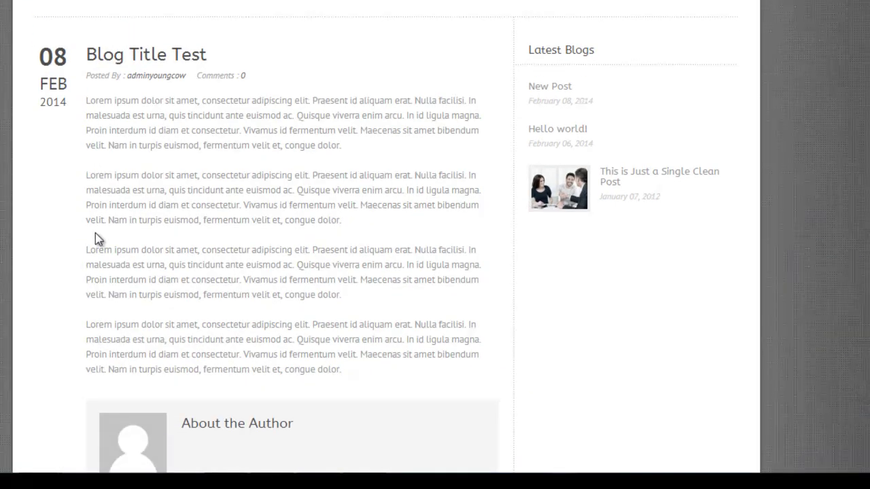
pyautogui.scroll(-3, 95, 233)
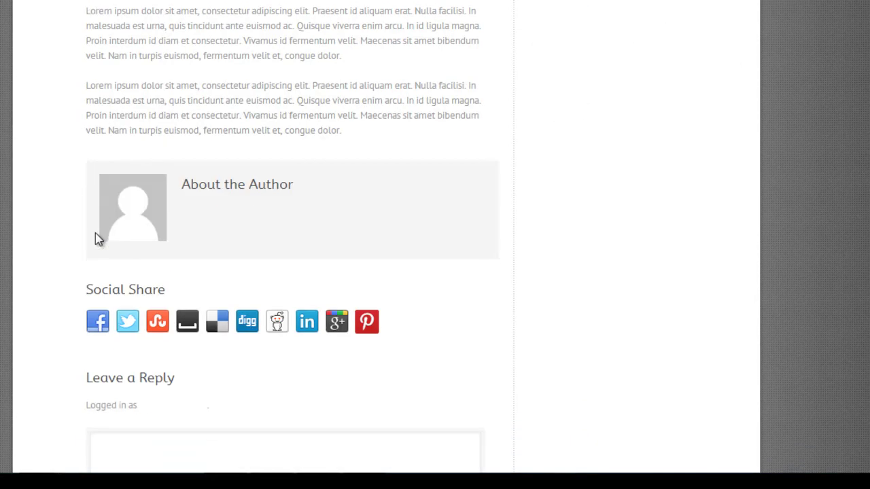
pyautogui.scroll(4, 95, 233)
pyautogui.scroll(1, 95, 233)
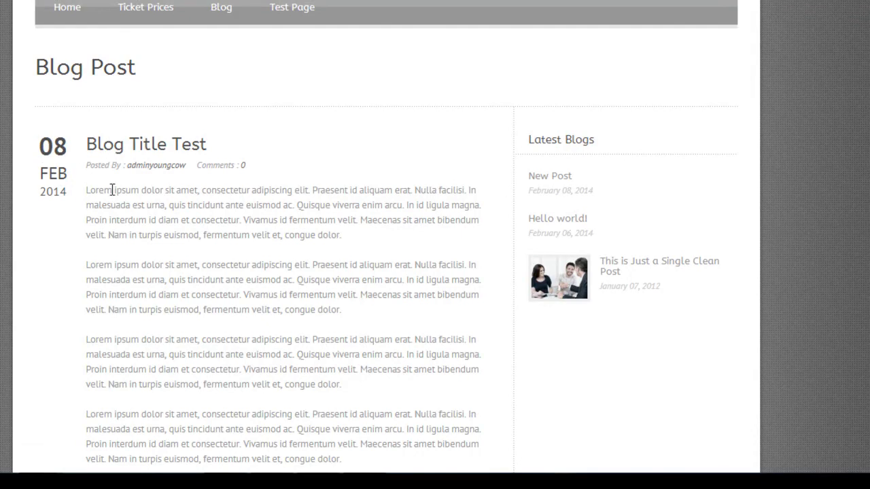
pyautogui.moveTo(40, 139); pyautogui.dragTo(116, 220)
pyautogui.click(117, 221)
# Go back to the blog list and confirm the excerpt stops at the More break.
pyautogui.hotkey('alt', 'Left')
pyautogui.scroll(-2, 116, 221)
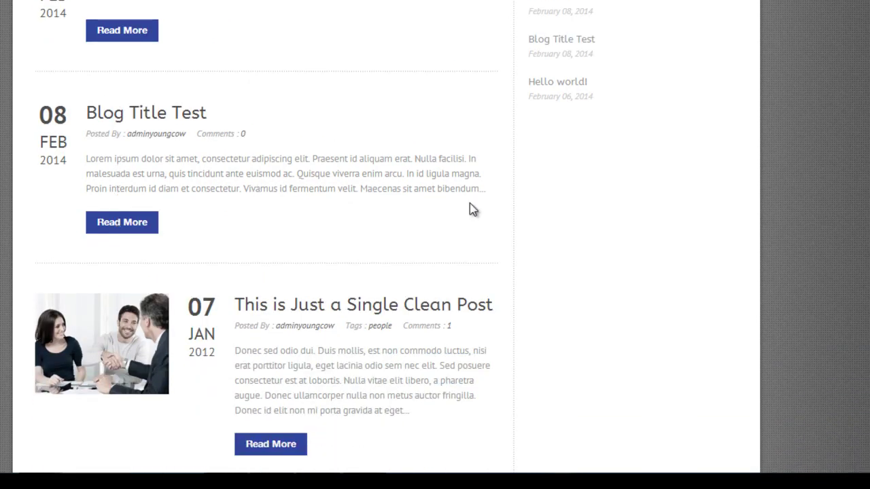
pyautogui.moveTo(491, 194); pyautogui.dragTo(480, 188)
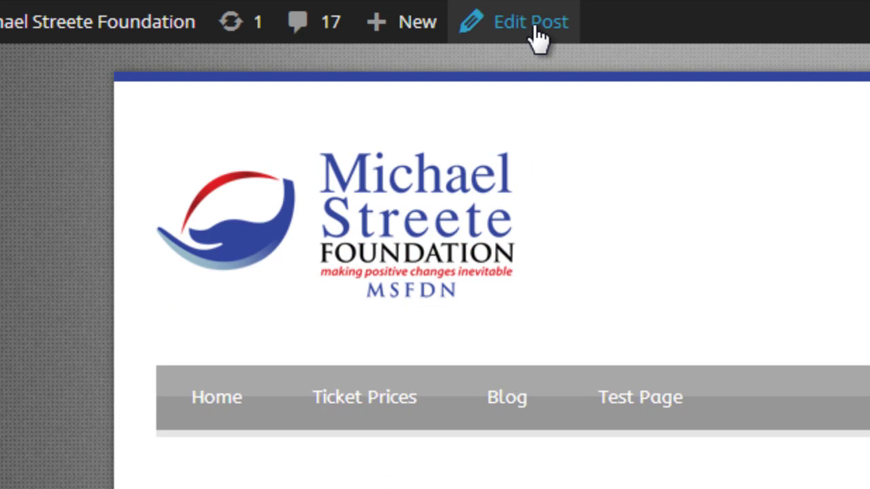
# Edit Blog Title Test from the admin bar and scroll down to the Featured Image box.
pyautogui.click(536, 38)
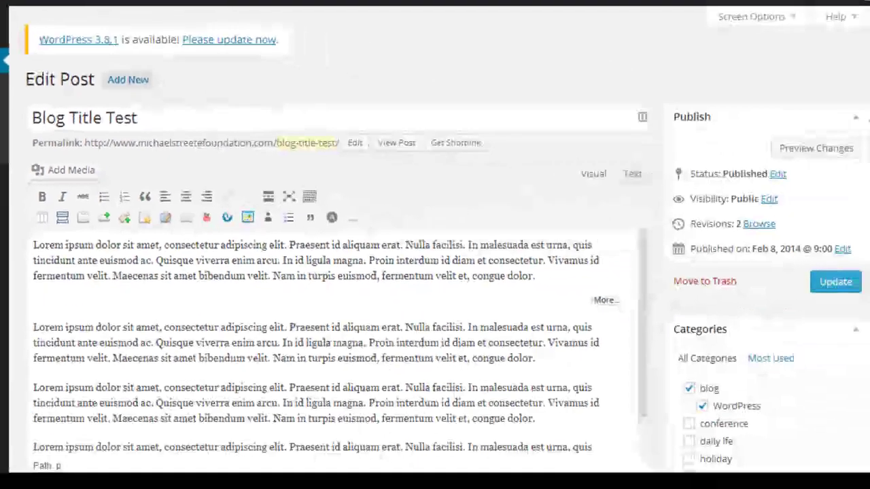
pyautogui.scroll(-6, 661, 331)
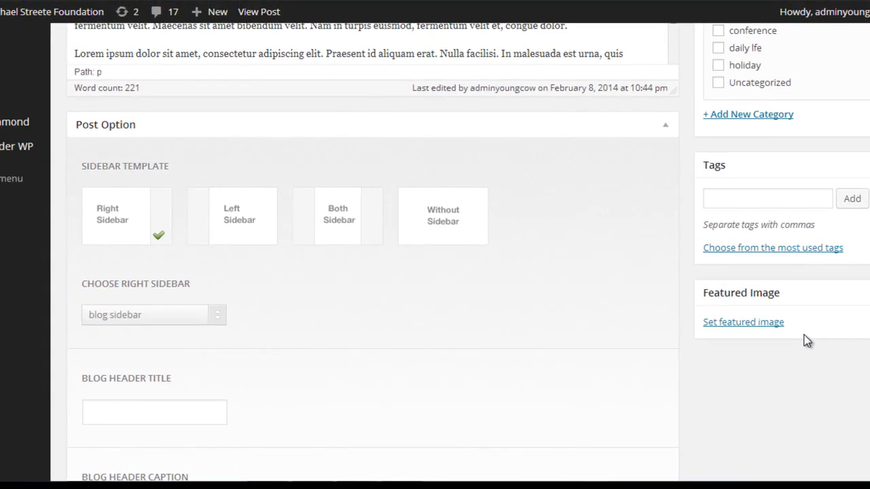
# Set the youngcow-icon-favicon image as featured image and update the post.
pyautogui.click(714, 325)
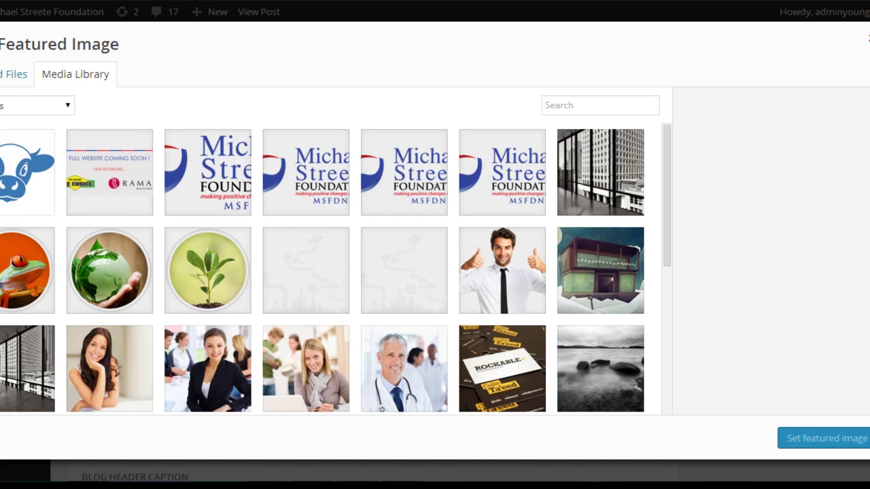
pyautogui.click(3, 155)
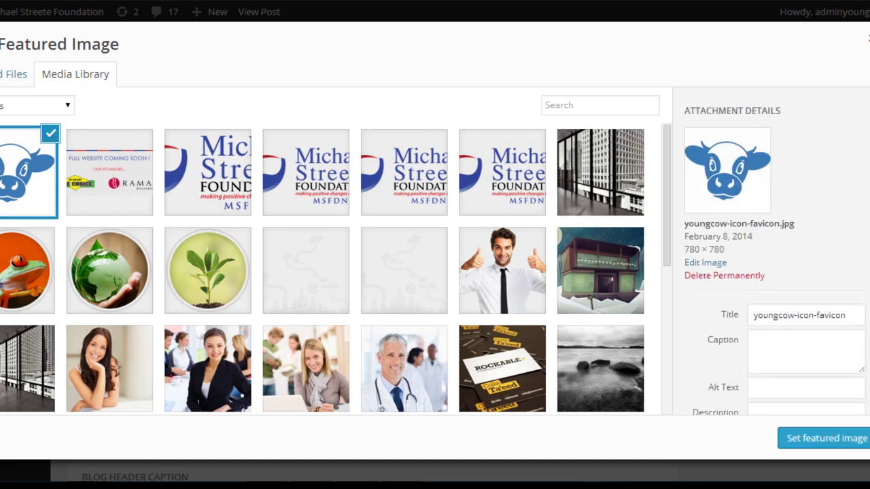
pyautogui.scroll(-1, 774, 251)
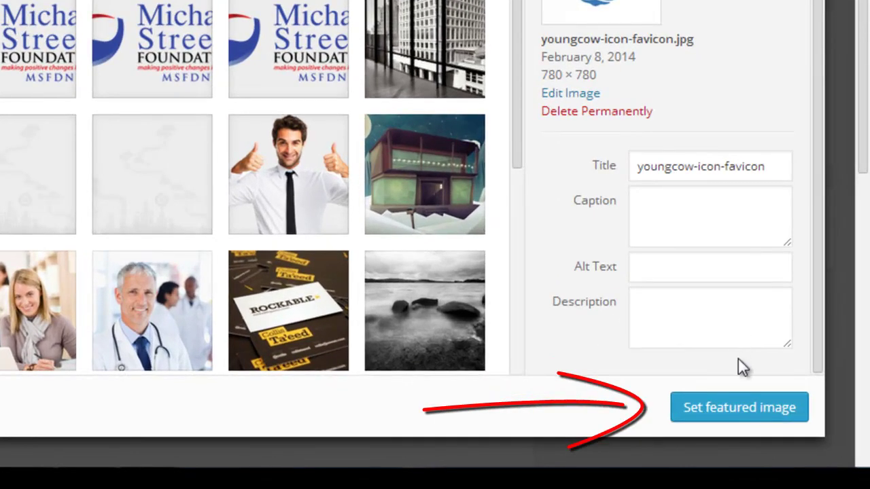
pyautogui.click(742, 410)
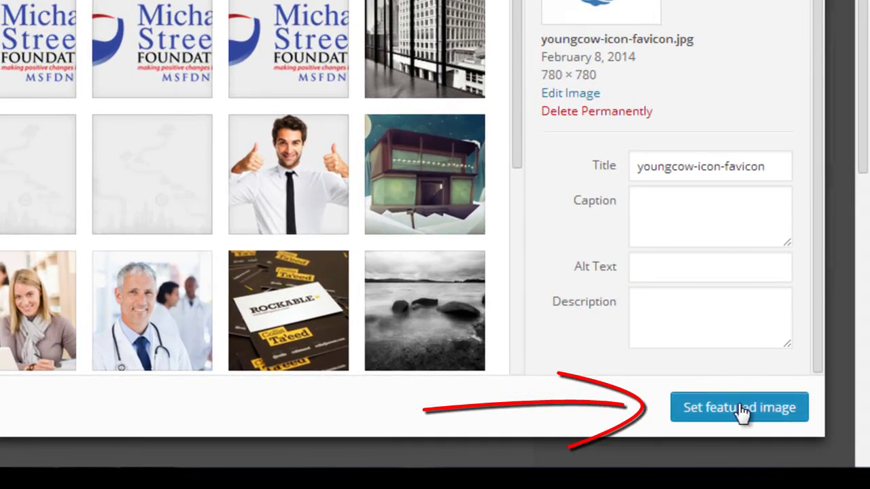
pyautogui.moveTo(862, 116); pyautogui.dragTo(864, 1)
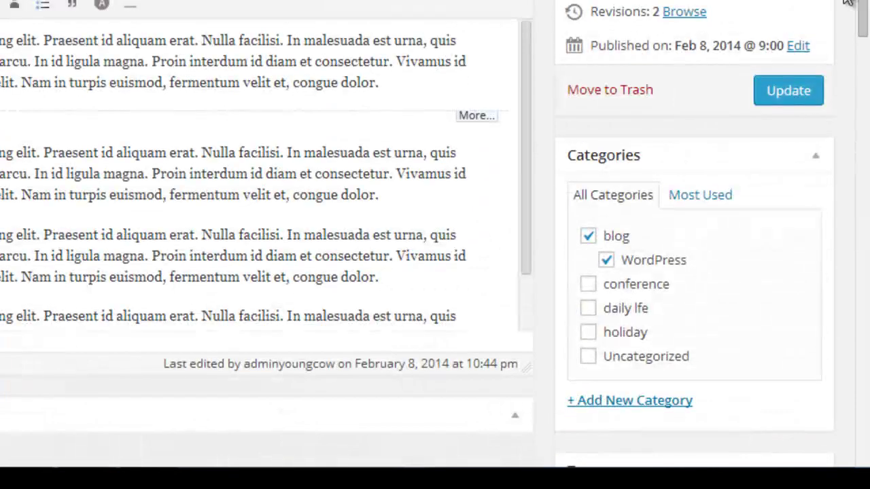
pyautogui.click(792, 92)
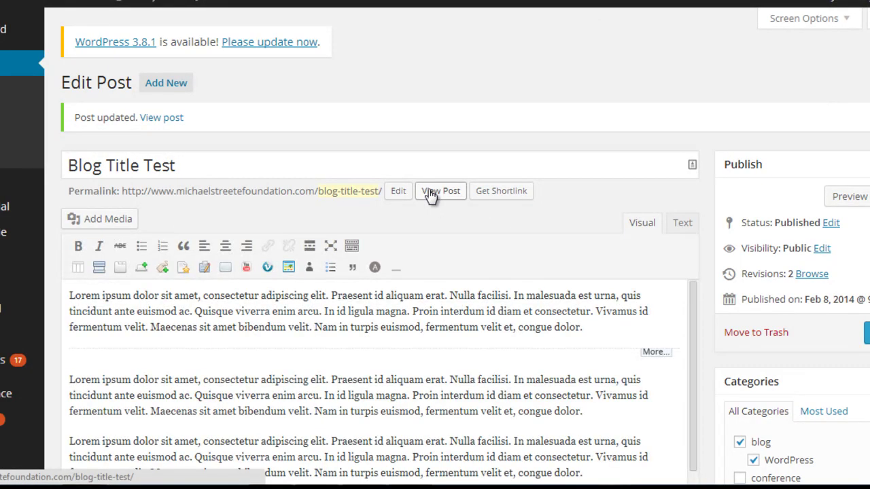
# View the updated post, then find Blog Title Test with its cow thumbnail on the Blog page.
pyautogui.click(432, 194)
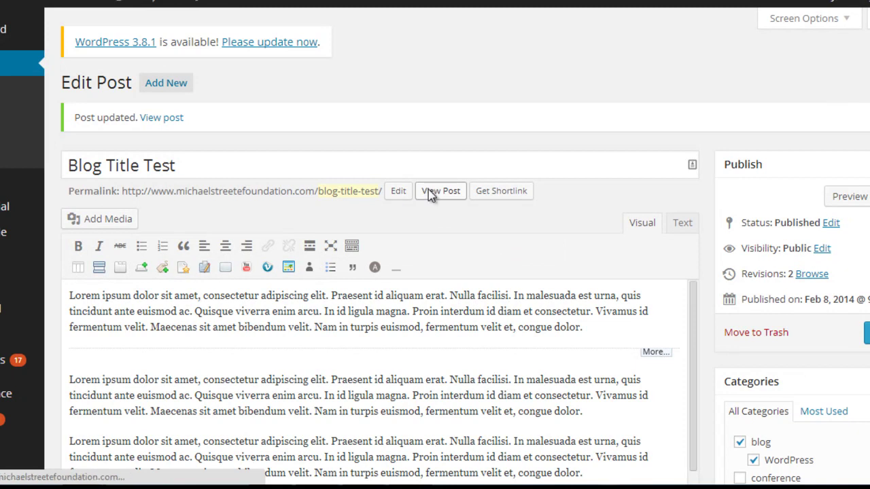
pyautogui.scroll(-4, 428, 194)
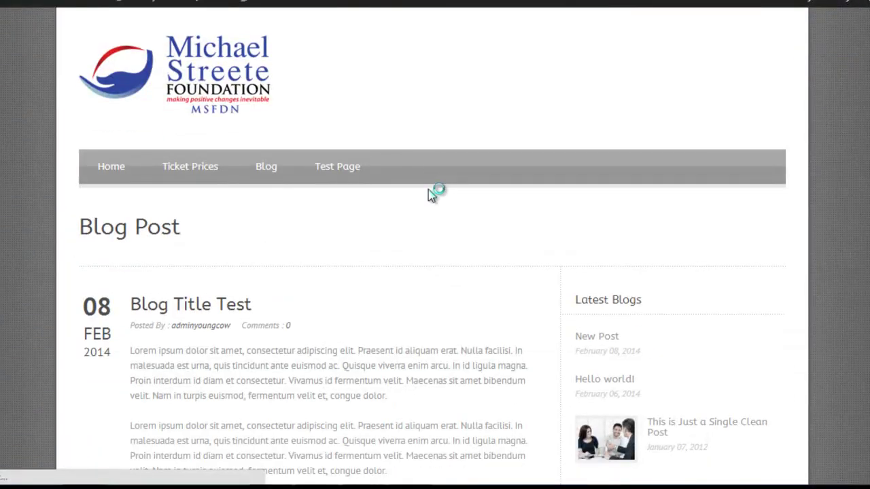
pyautogui.scroll(3, 428, 190)
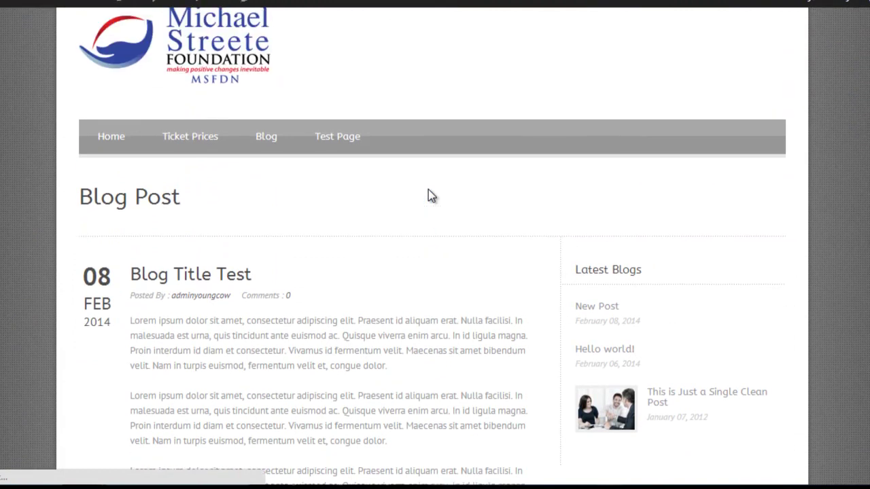
pyautogui.click(272, 139)
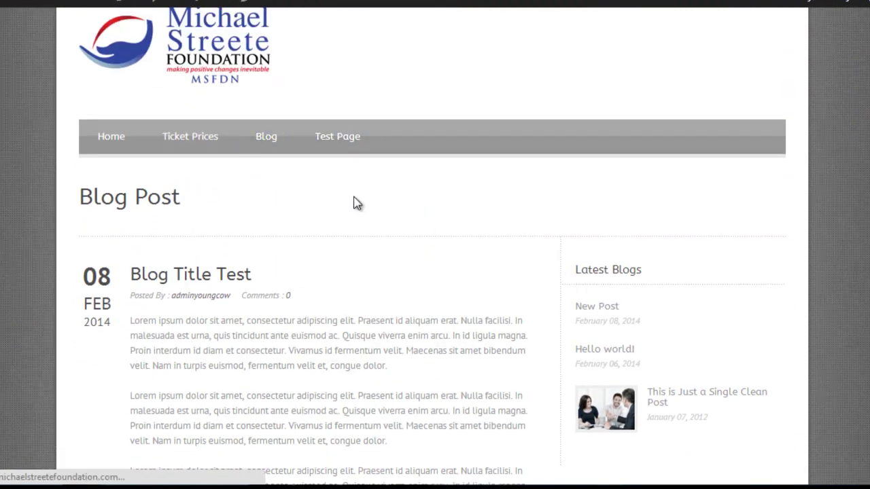
pyautogui.scroll(-4, 356, 201)
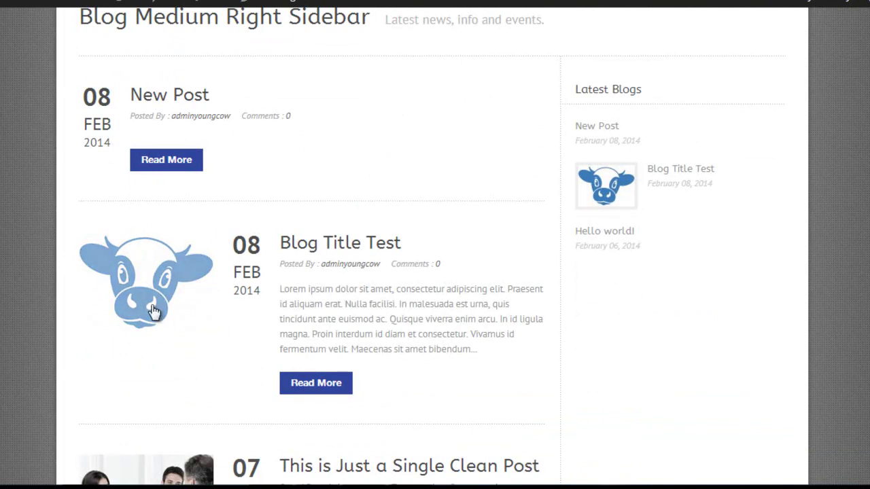
pyautogui.scroll(-3, 500, 281)
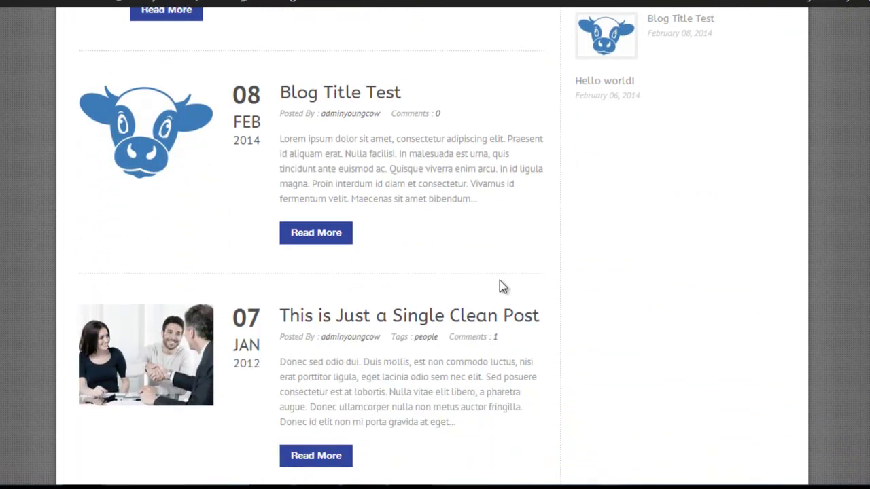
pyautogui.scroll(2, 500, 280)
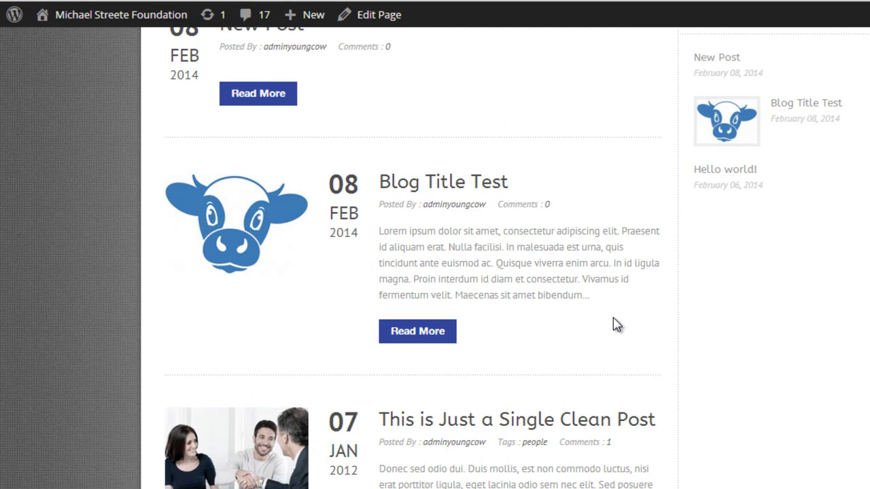
pyautogui.moveTo(105, 17)
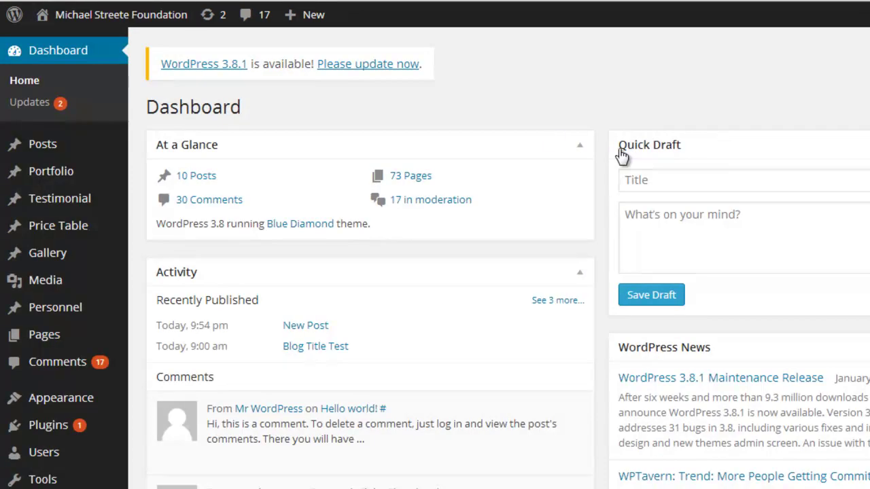
# From the Dashboard, go to Appearance > Menus.
pyautogui.scroll(-1, 544, 138)
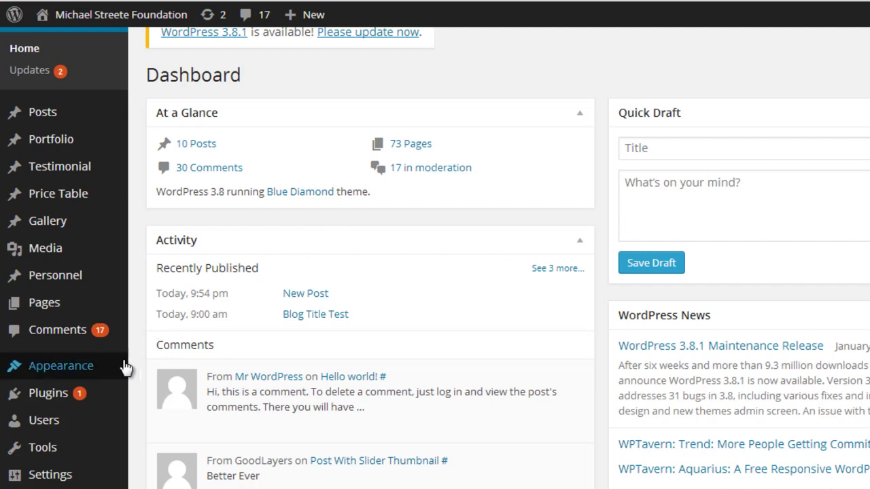
pyautogui.moveTo(126, 366)
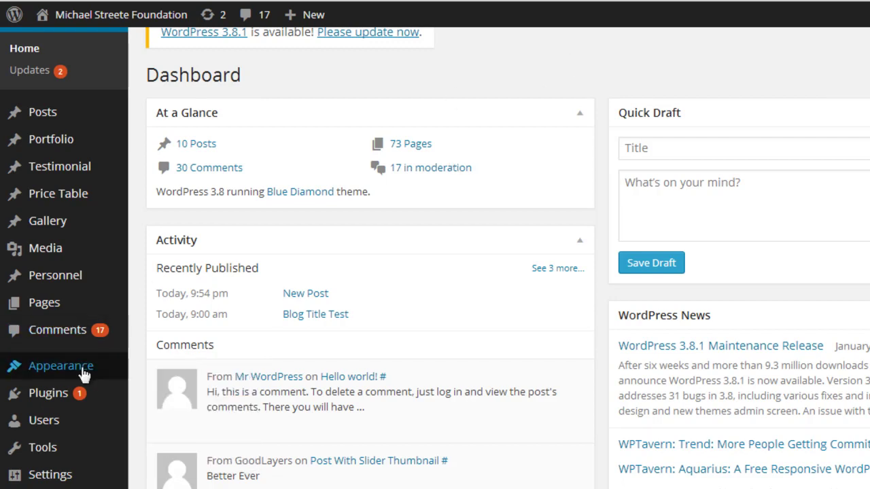
pyautogui.moveTo(55, 369)
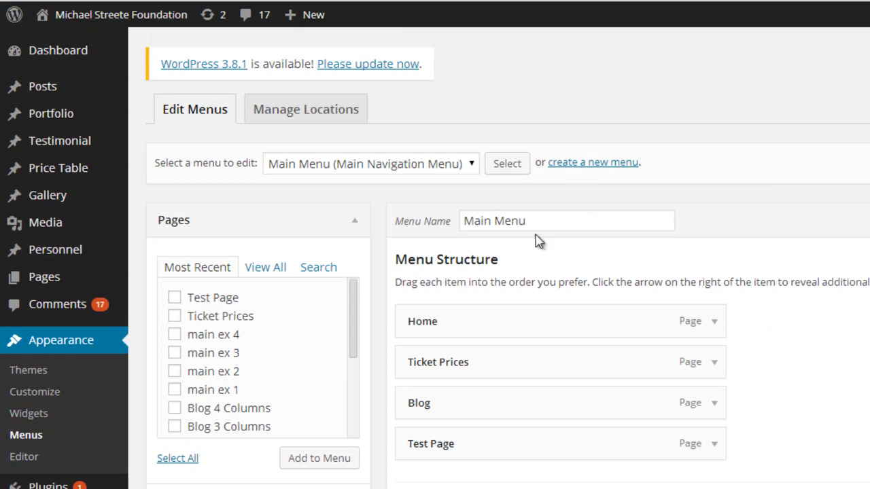
# Delete the Test Page item from Main Menu, leaving Home, Ticket Prices and Blog, and save.
pyautogui.click(468, 171)
pyautogui.click(581, 112)
pyautogui.scroll(-2, 435, 271)
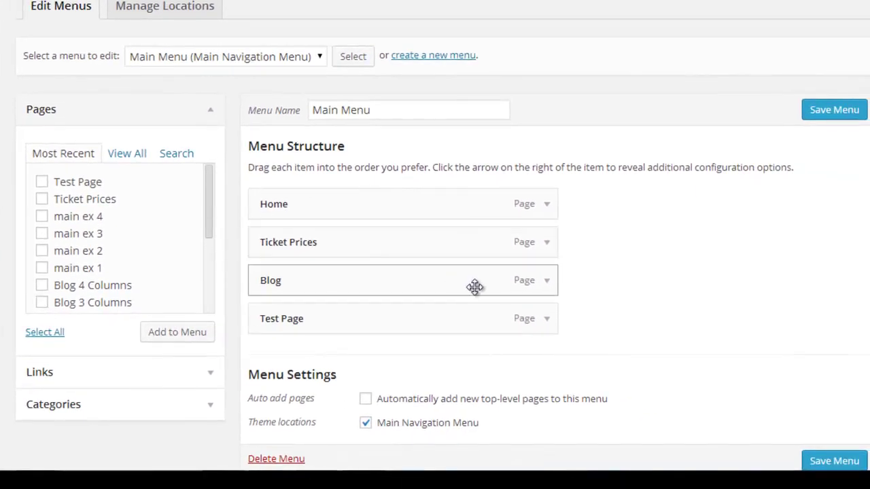
pyautogui.click(547, 325)
pyautogui.scroll(-3, 863, 204)
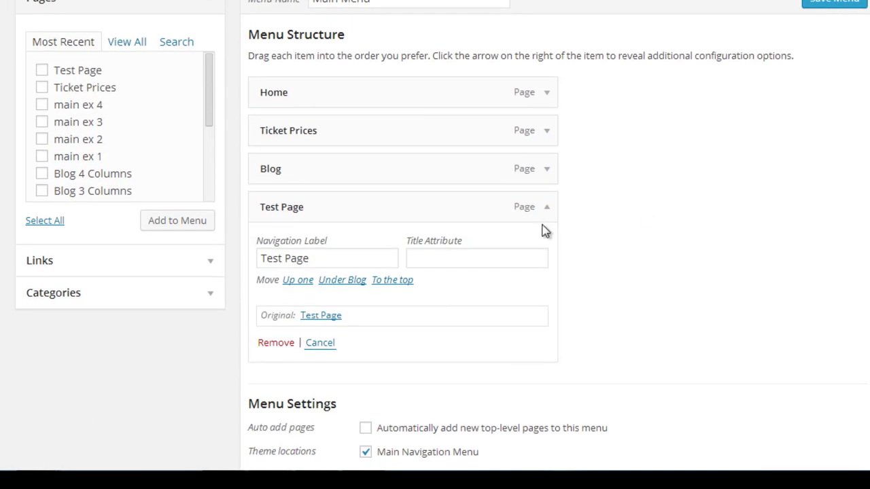
pyautogui.click(269, 344)
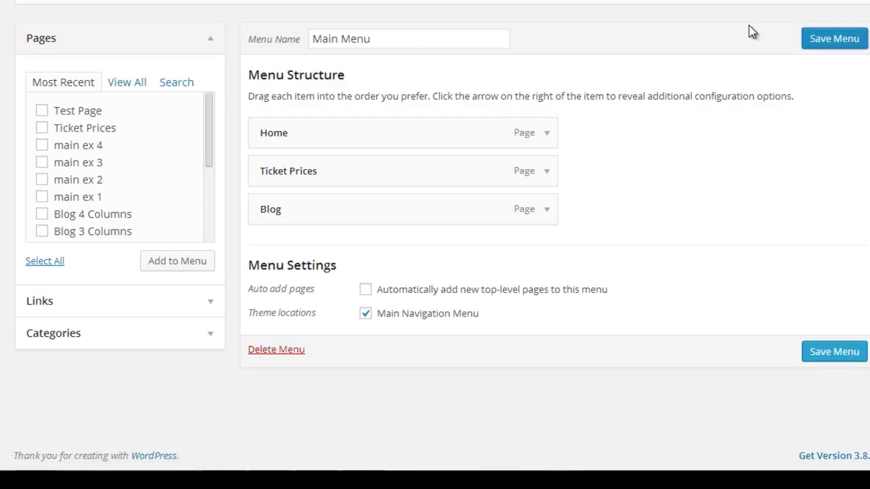
pyautogui.click(822, 44)
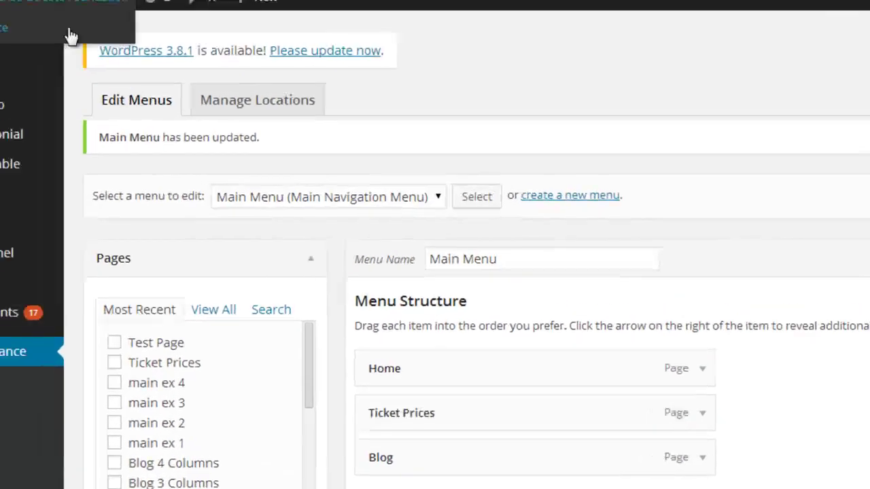
pyautogui.moveTo(4, 16)
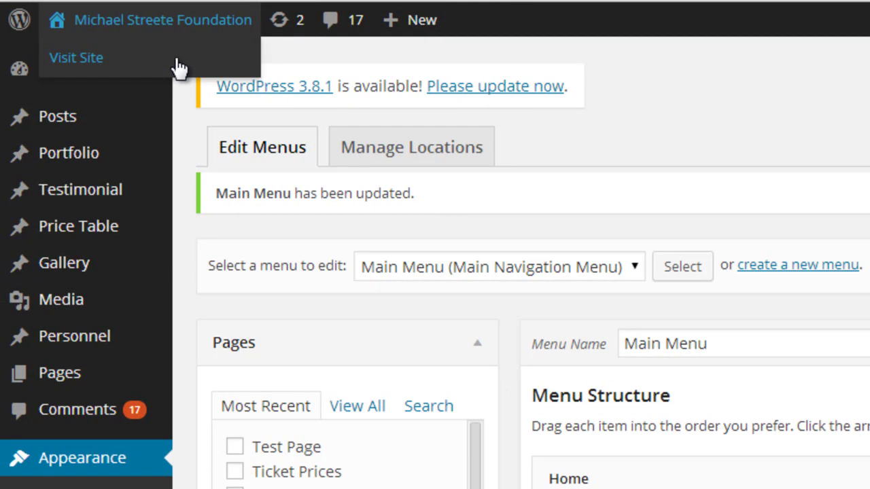
# View the live site to verify Test Page is gone from the navigation bar, then return to the Dashboard.
pyautogui.click(97, 61)
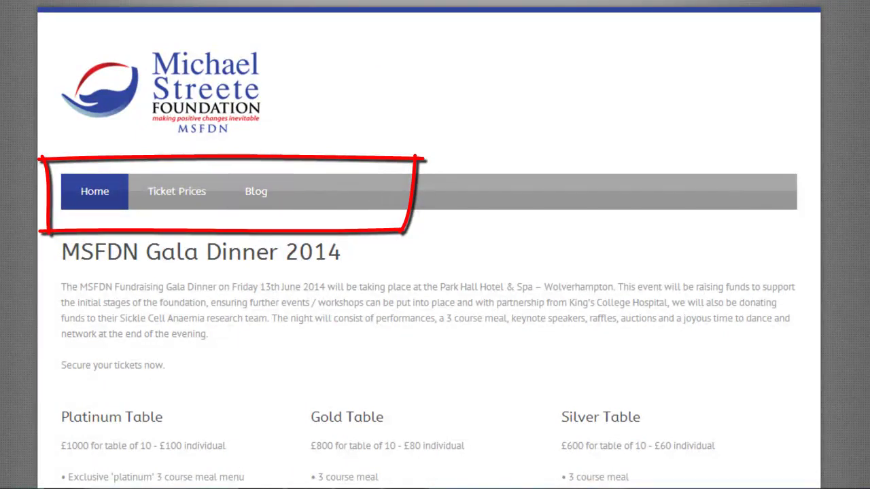
pyautogui.click(4, 13)
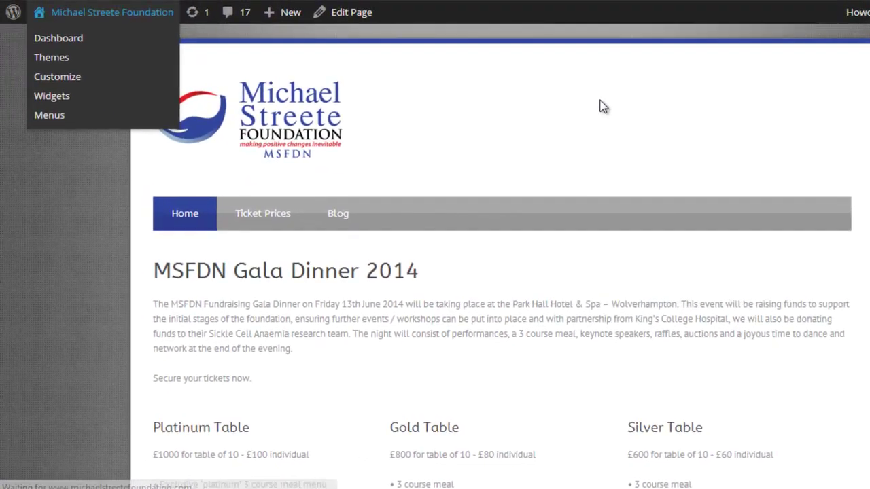